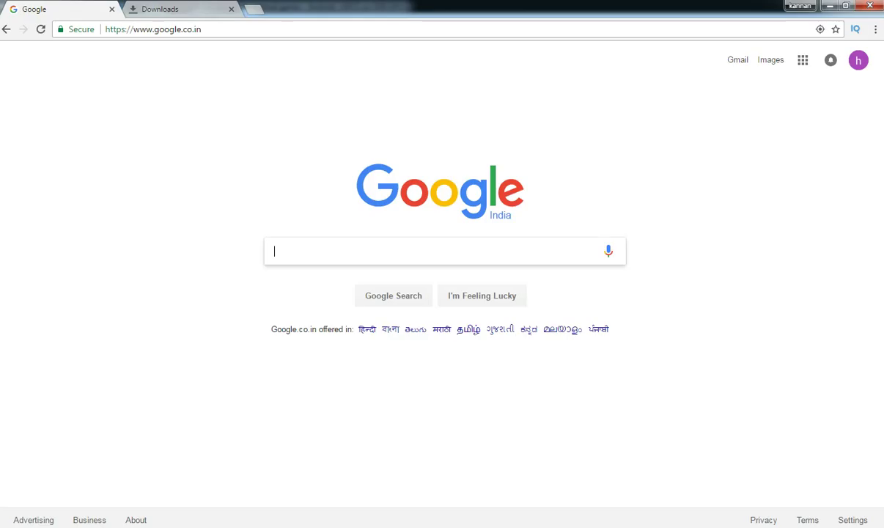
- Open Google Images and search for "horror bg portrait"
{"action": "left_click", "coordinate": [770, 59]}
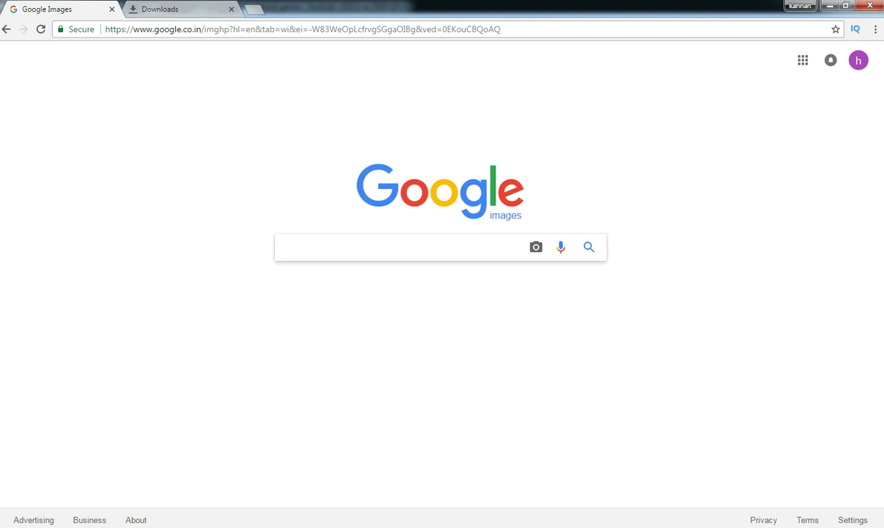
{"action": "type", "text": "h"}
{"action": "key", "text": "Down"}
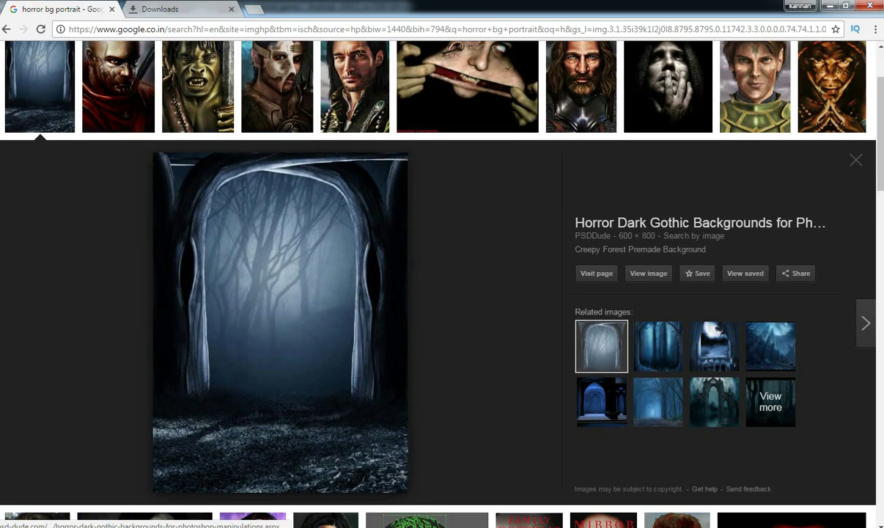
- Start saving the creepy forest background image and create a Documents folder named "main menu sprites" as its destination
{"action": "right_click", "coordinate": [340, 334]}
{"action": "left_click", "coordinate": [382, 446]}
{"action": "left_click", "coordinate": [85, 49]}
{"action": "type", "text": "main"}
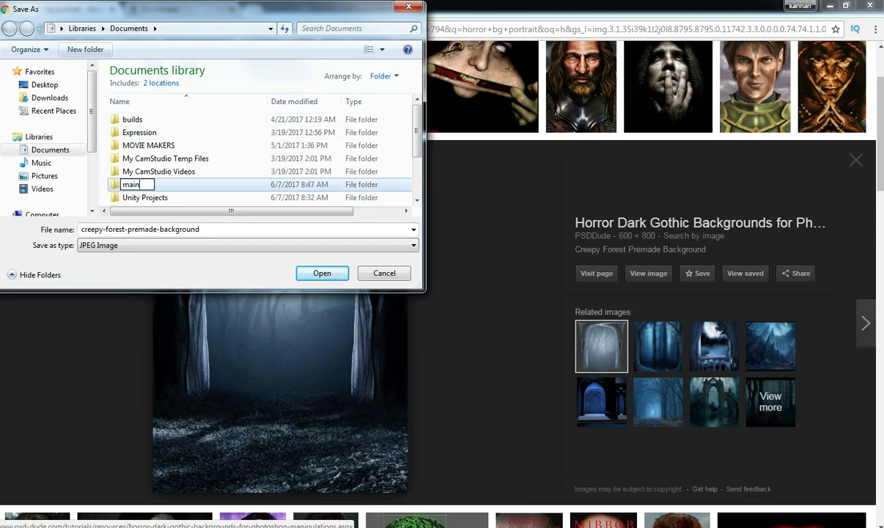
{"action": "type", "text": " menu sprites"}
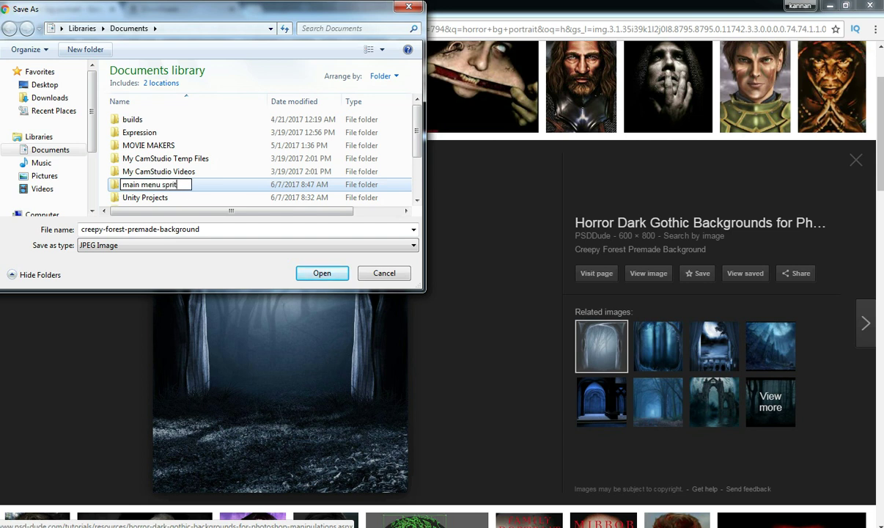
{"action": "key", "text": "Return"}
{"action": "key", "text": "Return"}
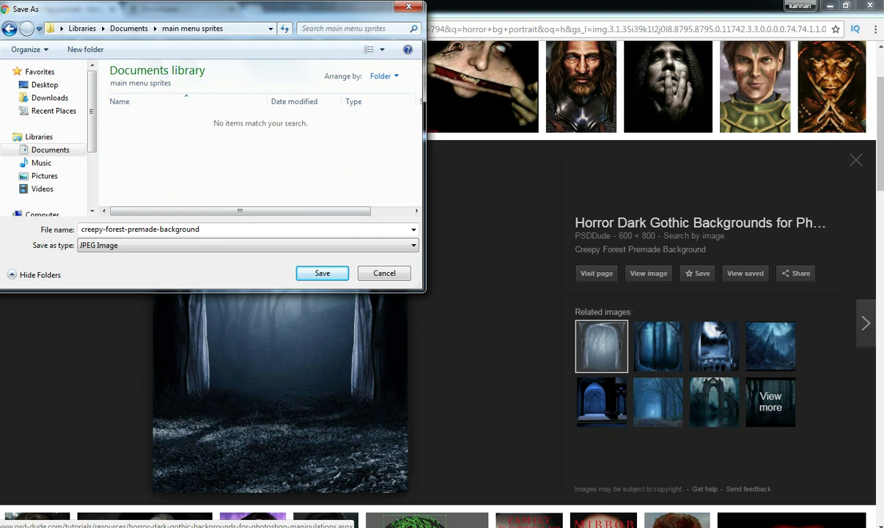
- Save the forest background as a JPEG named "main menu bg" in the main menu sprites folder
{"action": "left_click", "coordinate": [213, 229]}
{"action": "type", "text": "m"}
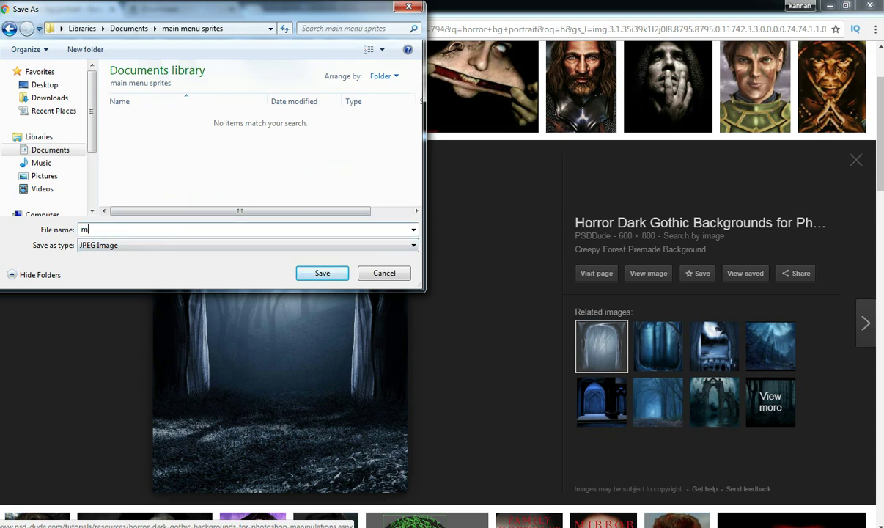
{"action": "type", "text": "ain menu bg"}
{"action": "key", "text": "Return"}
- Replace the image search with "bat 2d"
{"action": "scroll", "coordinate": [280, 319], "scroll_direction": "up", "scroll_amount": 2}
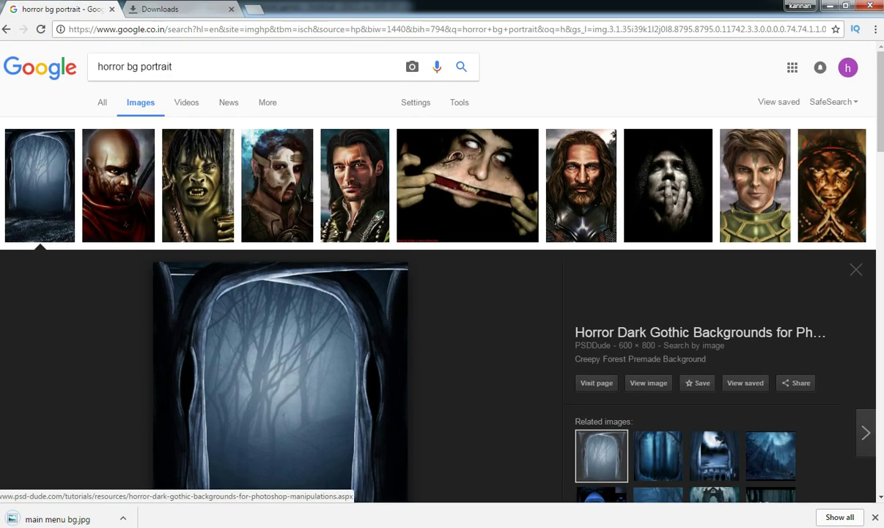
{"action": "triple_click", "coordinate": [157, 67]}
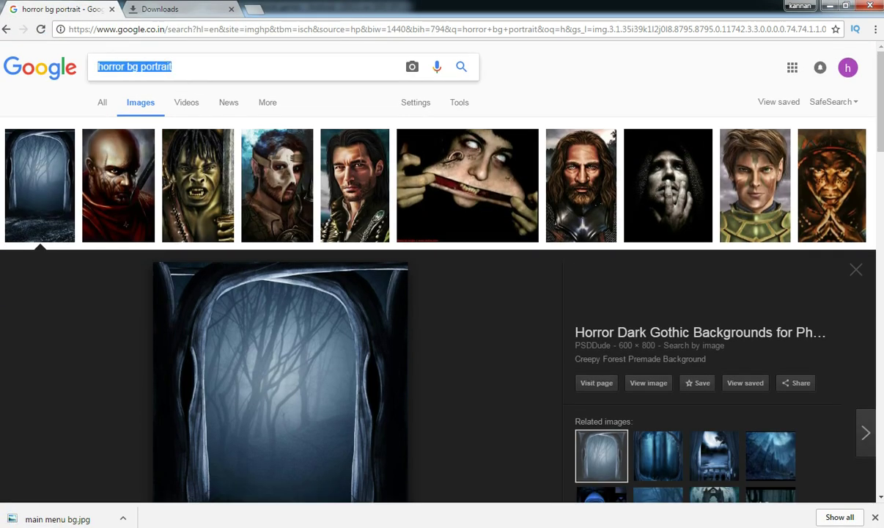
{"action": "key", "text": "BackSpace"}
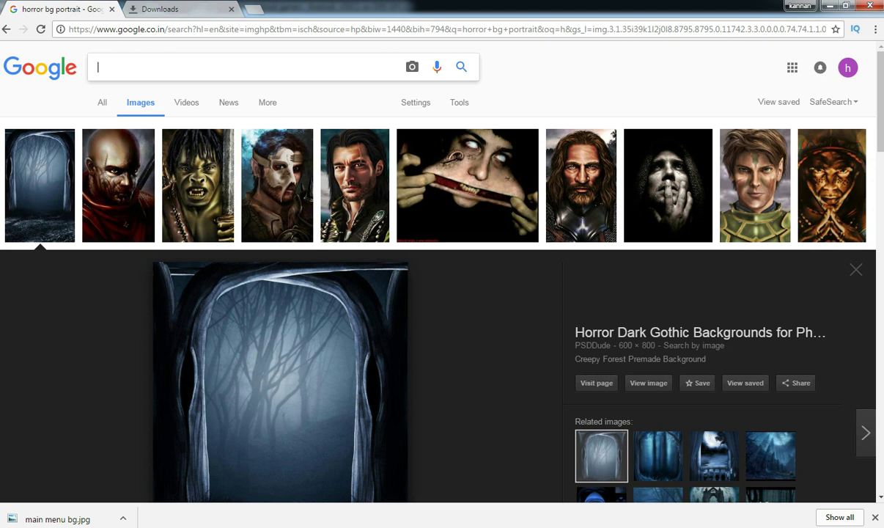
{"action": "type", "text": "bat"}
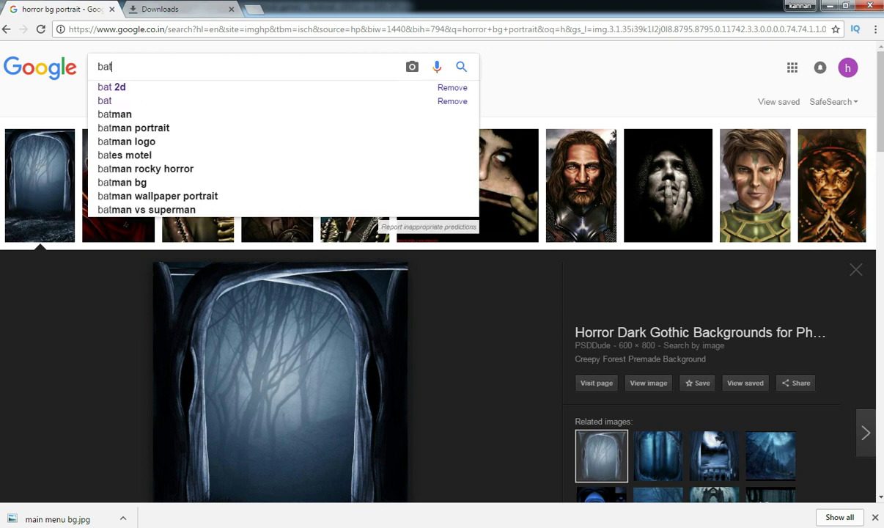
{"action": "key", "text": "Down"}
{"action": "key", "text": "Return"}
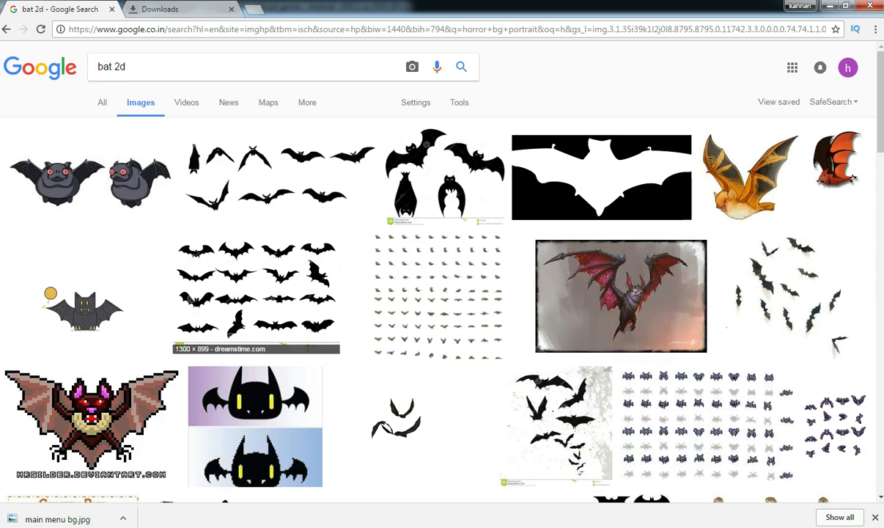
- Browse the bat results and filter them to show only transparent images
{"action": "scroll", "coordinate": [85, 315], "scroll_direction": "down", "scroll_amount": 3}
{"action": "scroll", "coordinate": [84, 315], "scroll_direction": "down", "scroll_amount": 6}
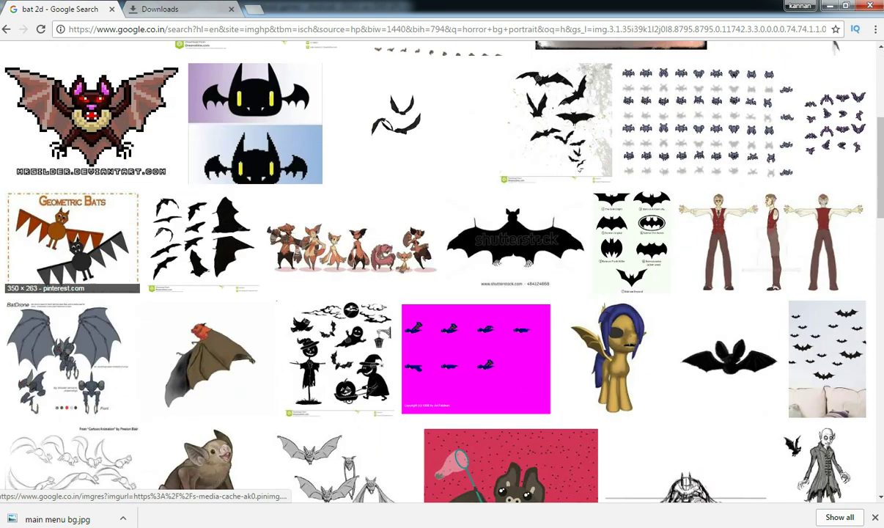
{"action": "scroll", "coordinate": [84, 315], "scroll_direction": "up", "scroll_amount": 3}
{"action": "scroll", "coordinate": [84, 315], "scroll_direction": "up", "scroll_amount": 6}
{"action": "left_click", "coordinate": [458, 102]}
{"action": "left_click", "coordinate": [154, 124]}
{"action": "left_click", "coordinate": [157, 202]}
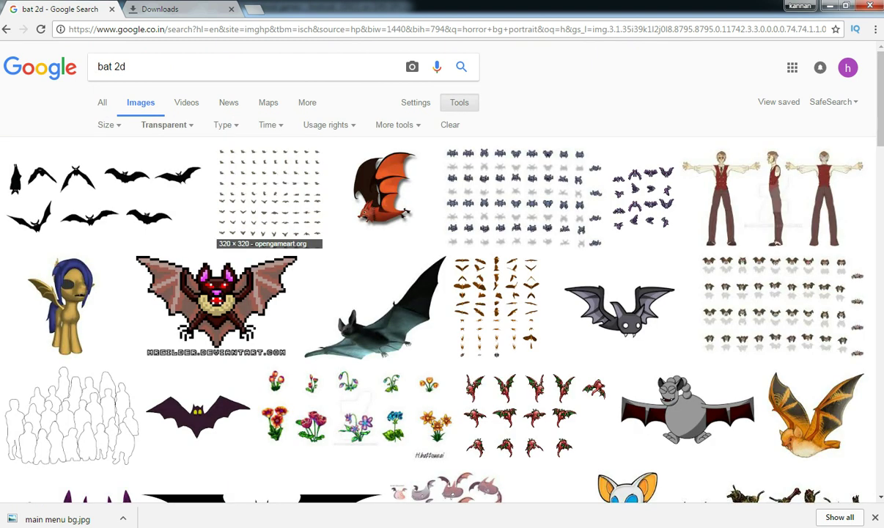
- Save the grey cartoon bat with spread wings as a PNG named "bat2d" in the main menu sprites folder
{"action": "scroll", "coordinate": [269, 198], "scroll_direction": "down", "scroll_amount": 8}
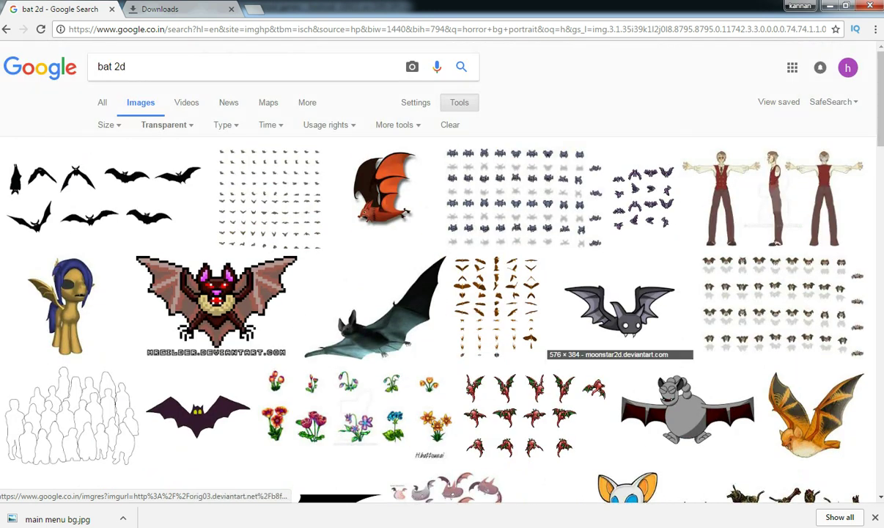
{"action": "left_click", "coordinate": [619, 307]}
{"action": "right_click", "coordinate": [322, 310]}
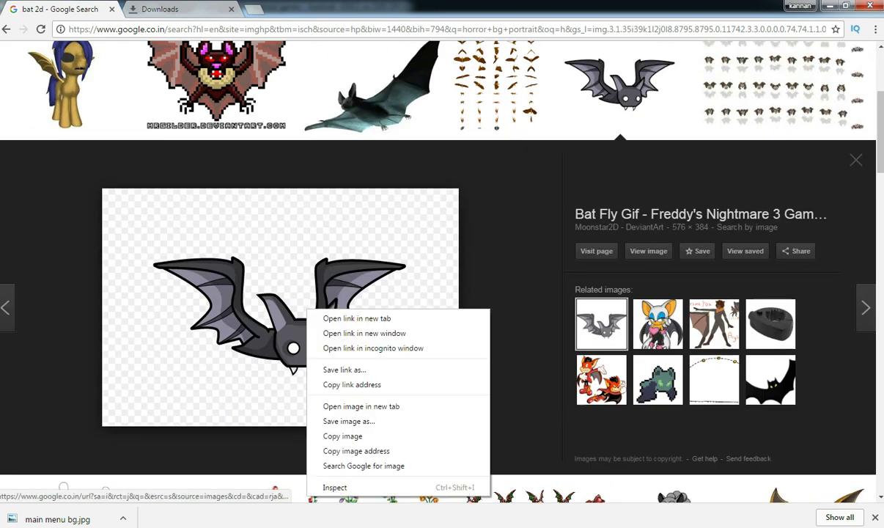
{"action": "left_click", "coordinate": [348, 420]}
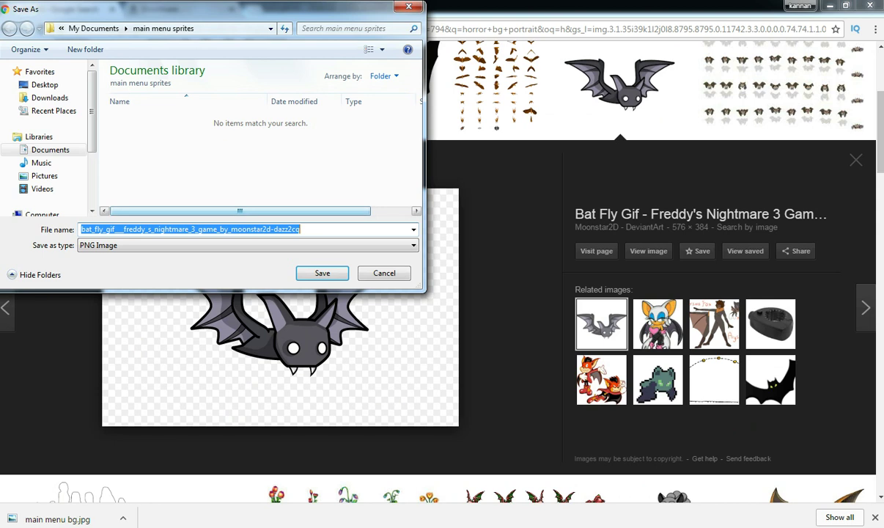
{"action": "type", "text": "bat2d"}
{"action": "key", "text": "Return"}
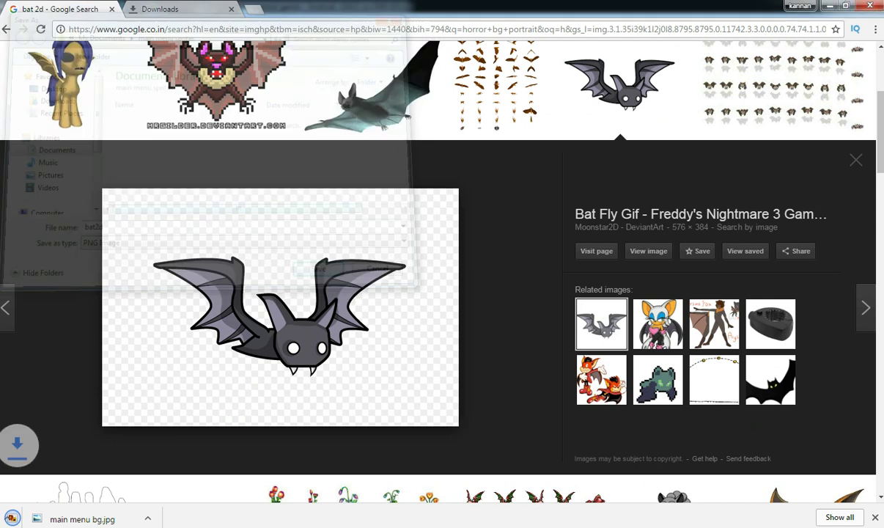
- Change the image search to "owl 2d"
{"action": "scroll", "coordinate": [440, 293], "scroll_direction": "up", "scroll_amount": 3}
{"action": "double_click", "coordinate": [103, 67]}
{"action": "type", "text": "owl 2d"}
{"action": "key", "text": "Return"}
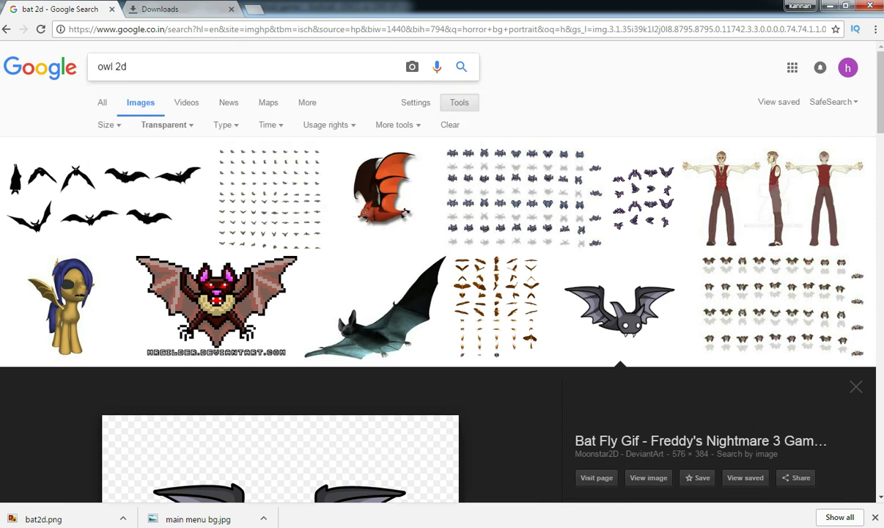
- Save the black owl with blue eyes as a PNG named "owl" in the main menu sprites folder
{"action": "left_click", "coordinate": [62, 357]}
{"action": "scroll", "coordinate": [440, 308], "scroll_direction": "down", "scroll_amount": 3}
{"action": "left_click", "coordinate": [443, 279]}
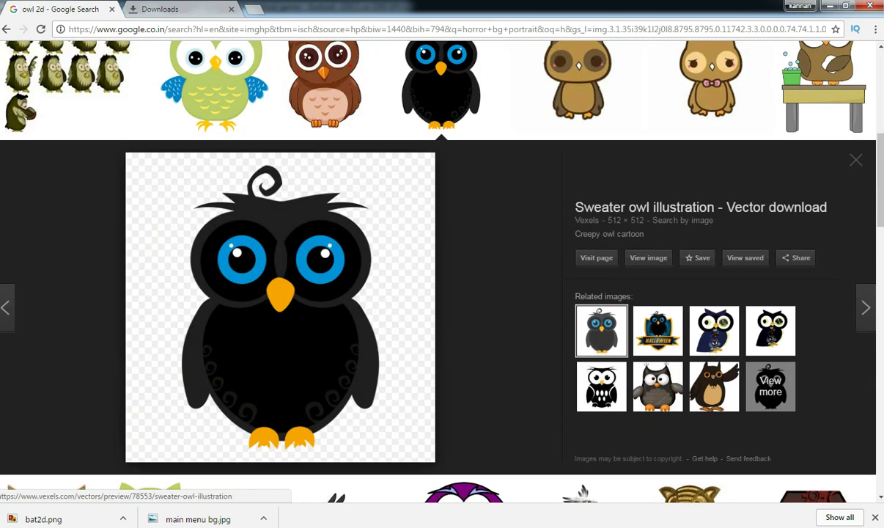
{"action": "right_click", "coordinate": [344, 317]}
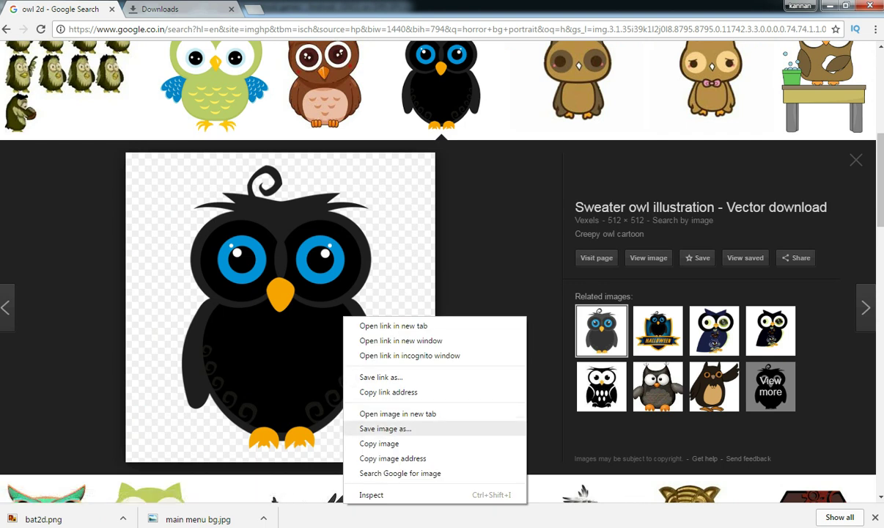
{"action": "left_click", "coordinate": [386, 428]}
{"action": "type", "text": "owl"}
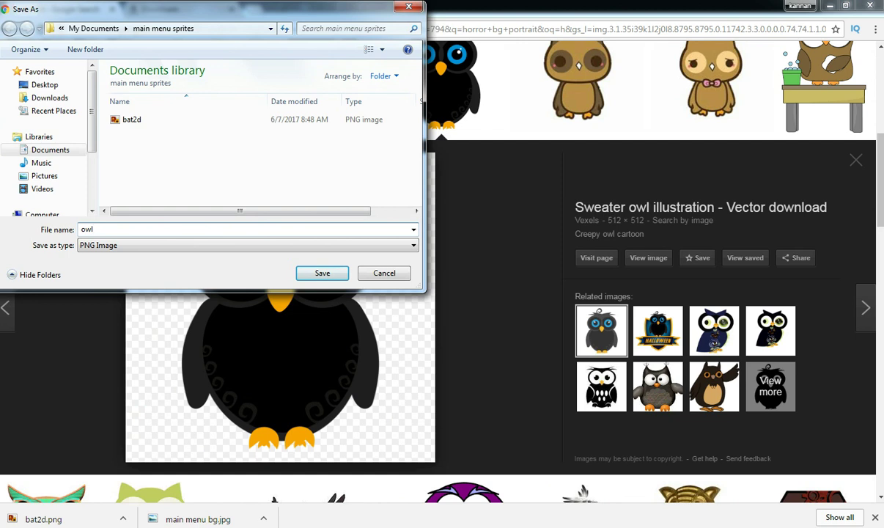
{"action": "key", "text": "Return"}
- Close the owl preview and change the image search to "cat 2d"
{"action": "key", "text": "Escape"}
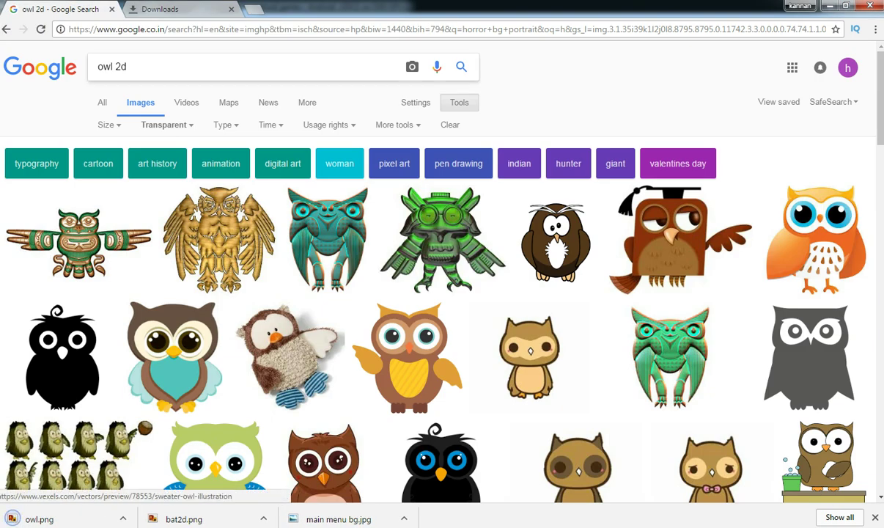
{"action": "double_click", "coordinate": [106, 66]}
{"action": "type", "text": "cat"}
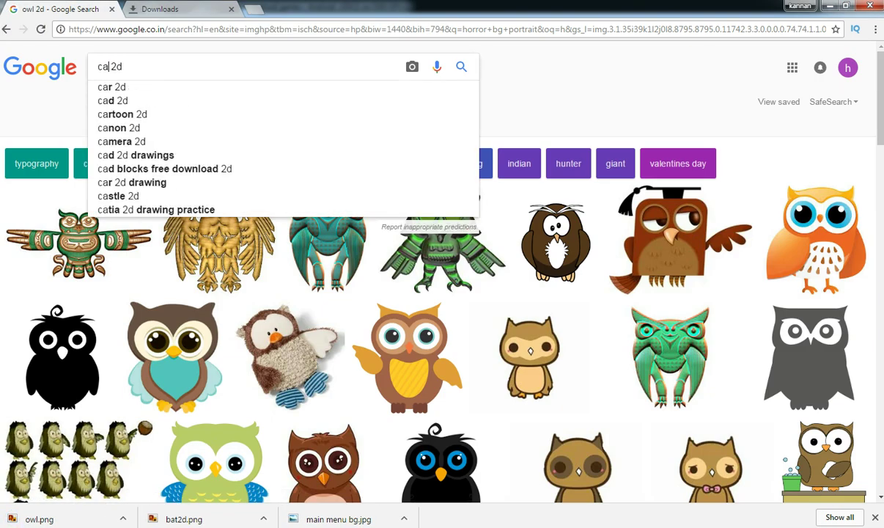
{"action": "key", "text": "Return"}
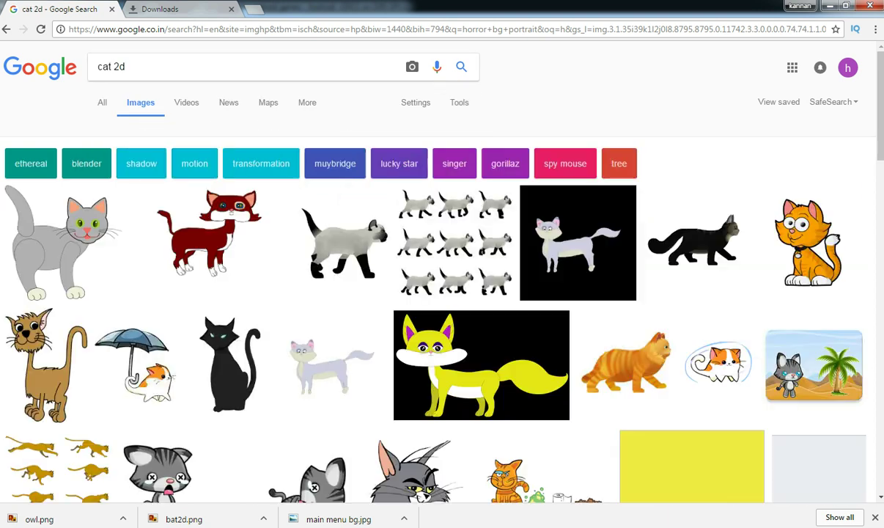
- Save the black sitting cat image as a PNG named "cat" in the main menu sprites folder
{"action": "scroll", "coordinate": [293, 496], "scroll_direction": "down", "scroll_amount": 1}
{"action": "left_click", "coordinate": [229, 300]}
{"action": "right_click", "coordinate": [304, 281]}
{"action": "left_click", "coordinate": [345, 393]}
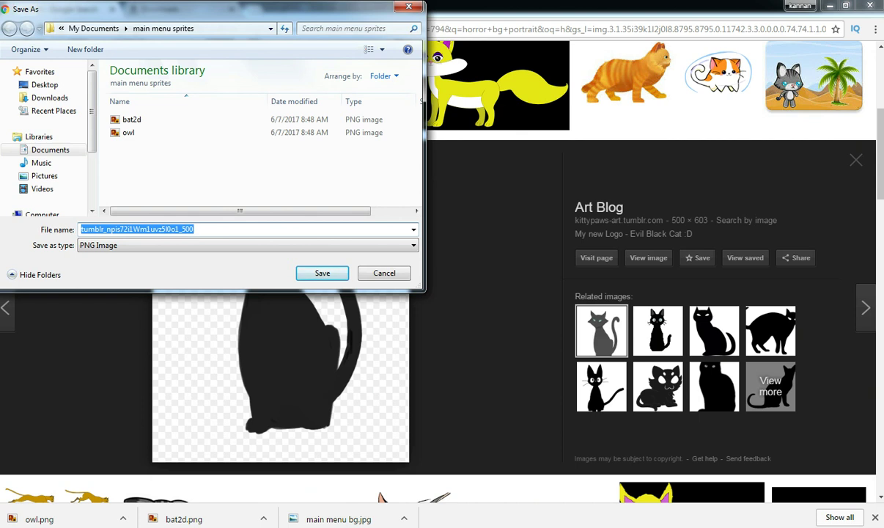
{"action": "type", "text": "cat"}
{"action": "key", "text": "Return"}
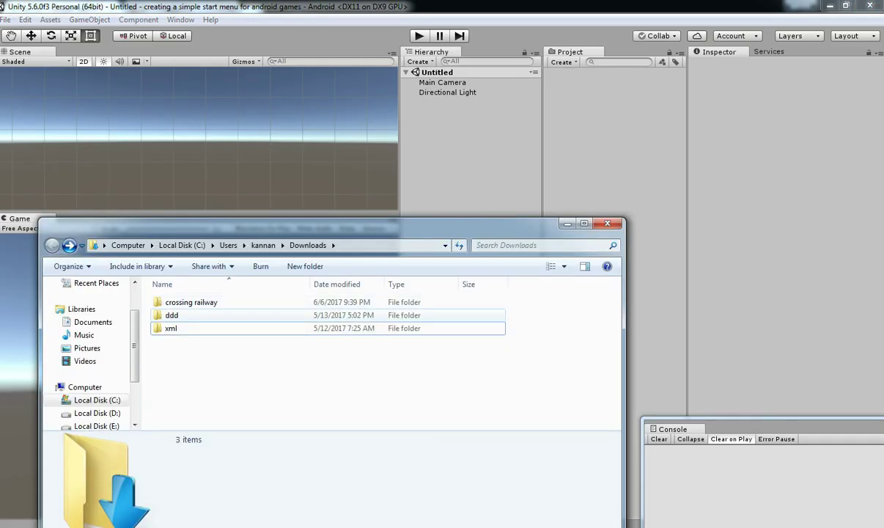
- Close the Downloads folder window and show cat.png in its folder from Chrome's download list
{"action": "left_click", "coordinate": [606, 224]}
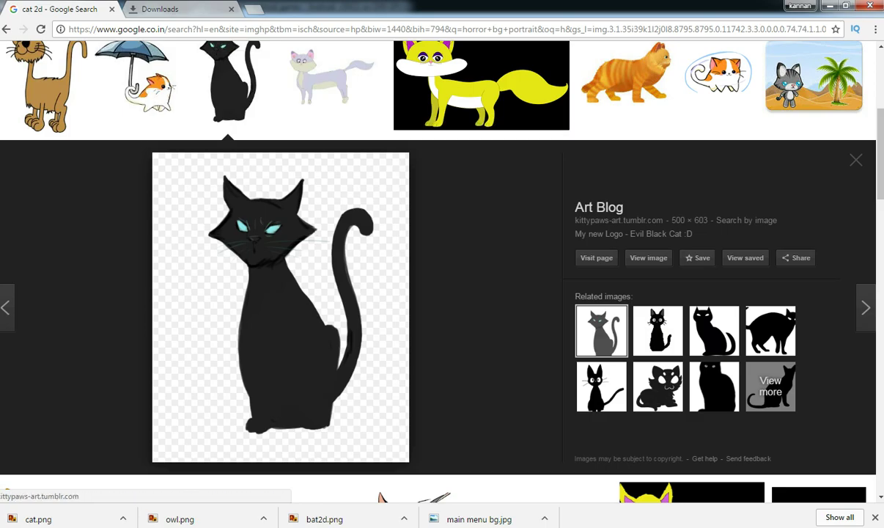
{"action": "key", "text": "ctrl+Tab"}
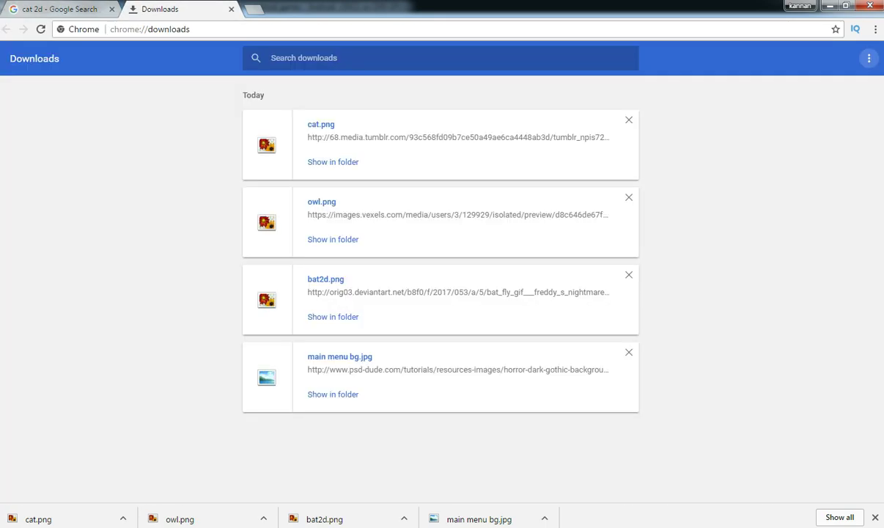
{"action": "left_click", "coordinate": [332, 161]}
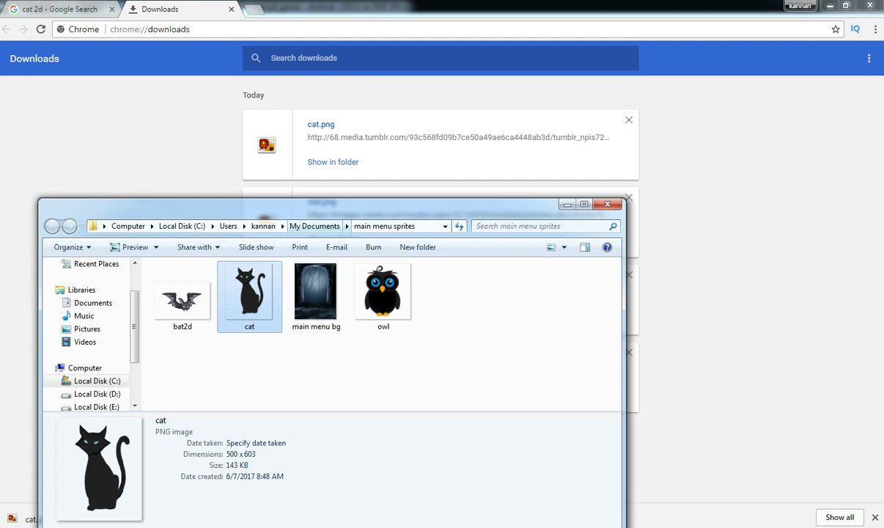
- Go up to My Documents and copy the main menu sprites folder
{"action": "left_click", "coordinate": [315, 226]}
{"action": "right_click", "coordinate": [194, 308]}
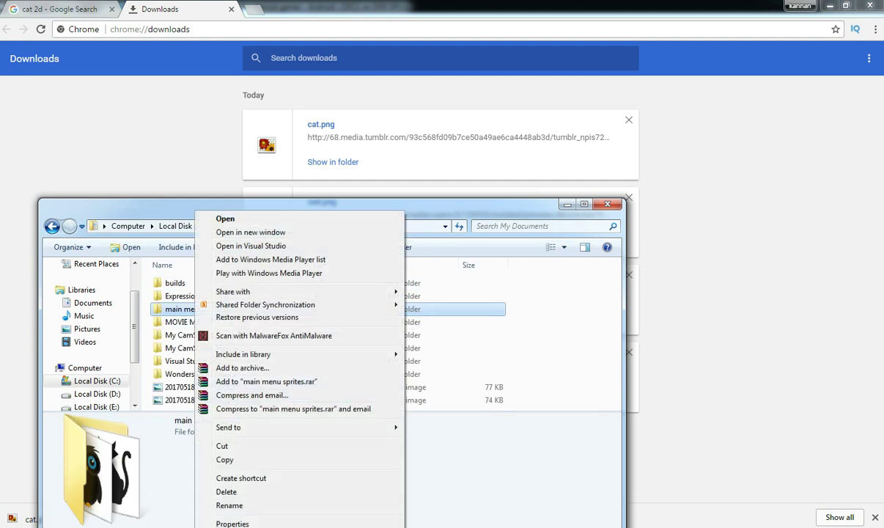
{"action": "left_click", "coordinate": [225, 459]}
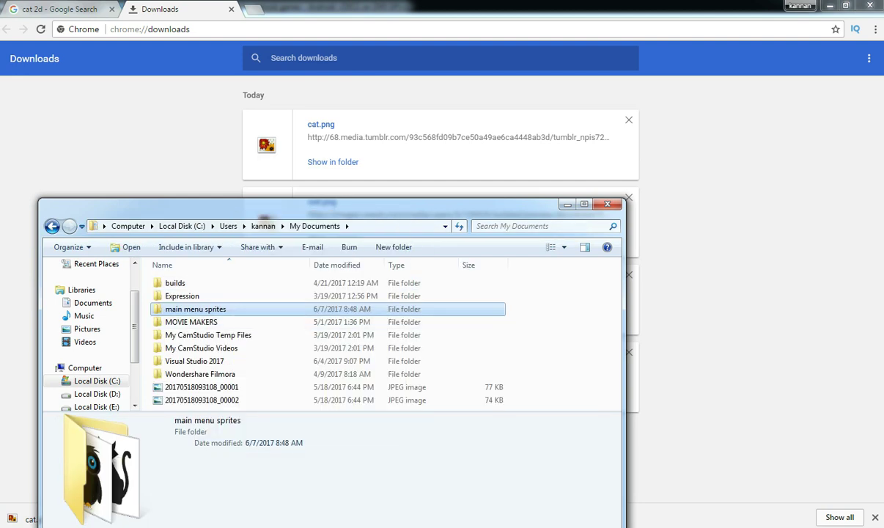
- Switch to Unity, import the main menu sprites folder from My Documents into the project, and expand it
{"action": "left_click", "coordinate": [242, 526]}
{"action": "left_click", "coordinate": [143, 527]}
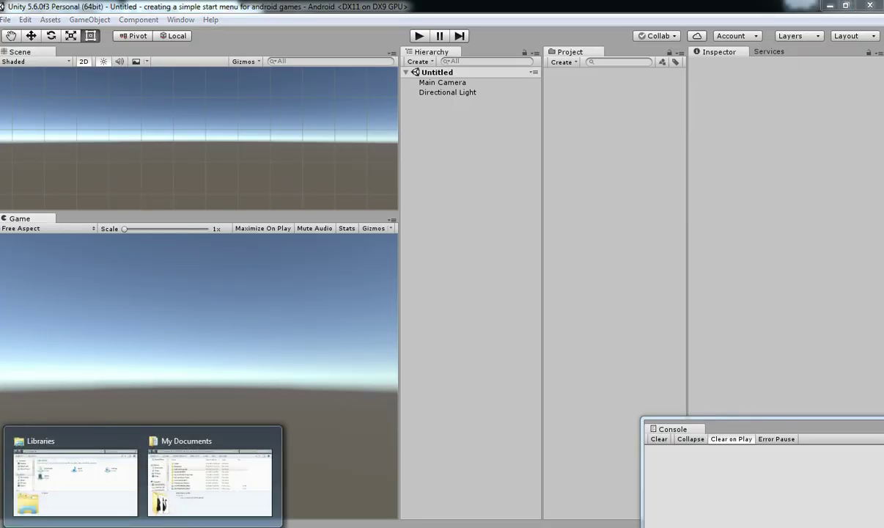
{"action": "left_click", "coordinate": [210, 480]}
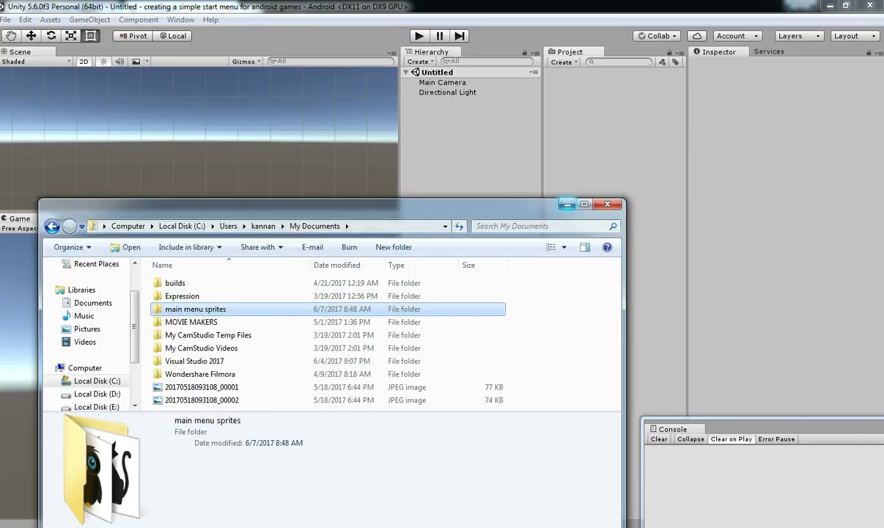
{"action": "left_click", "coordinate": [568, 204]}
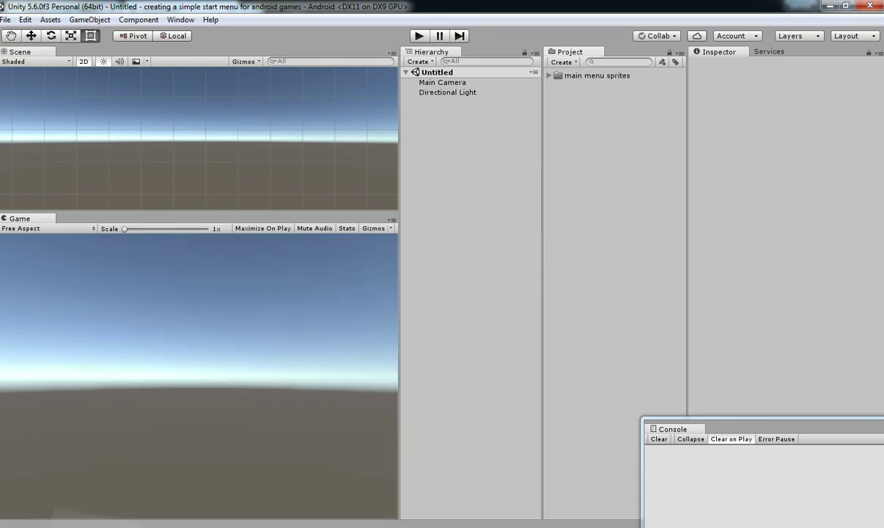
{"action": "left_click", "coordinate": [549, 76]}
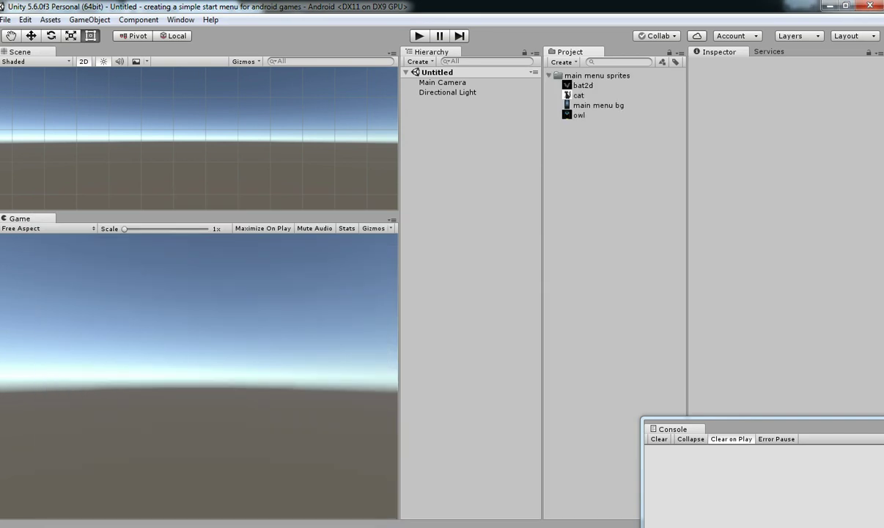
- Check the target platform in the build settings, looking at the iOS and Android entries
{"action": "left_click", "coordinate": [584, 86]}
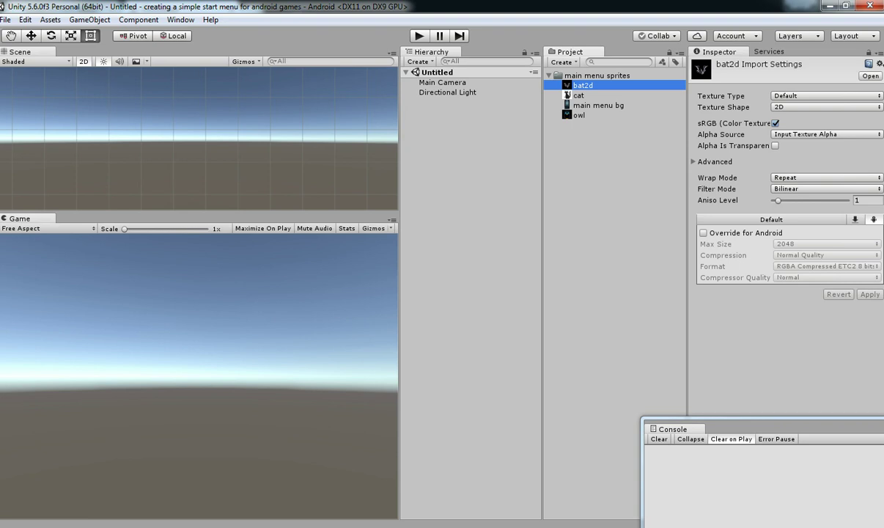
{"action": "left_click", "coordinate": [5, 20]}
{"action": "left_click", "coordinate": [29, 144]}
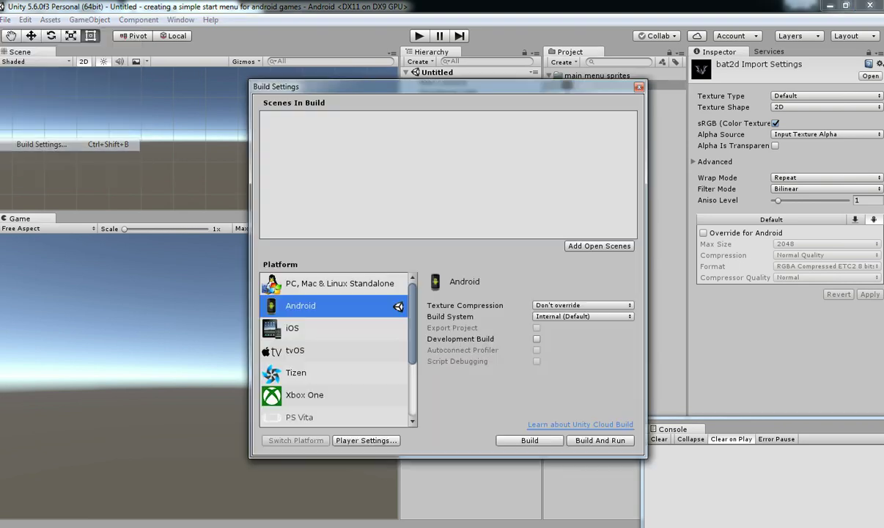
{"action": "left_click", "coordinate": [315, 328]}
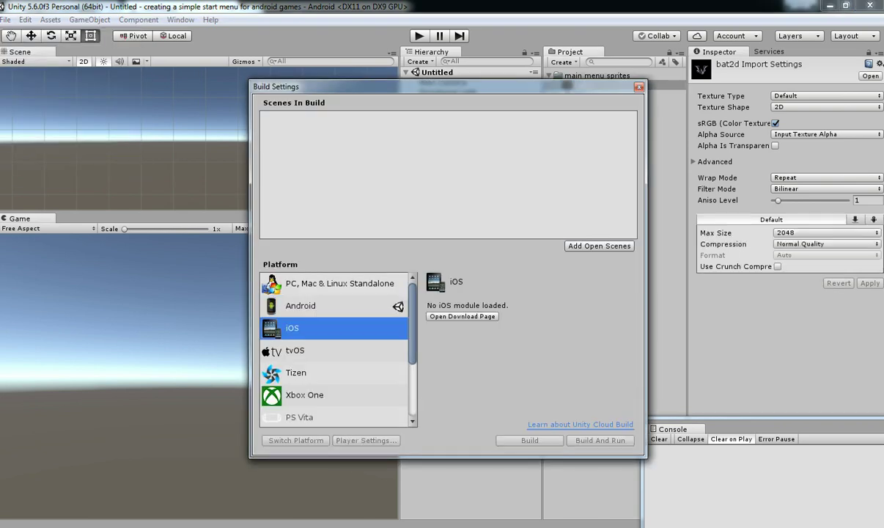
{"action": "left_click", "coordinate": [315, 305]}
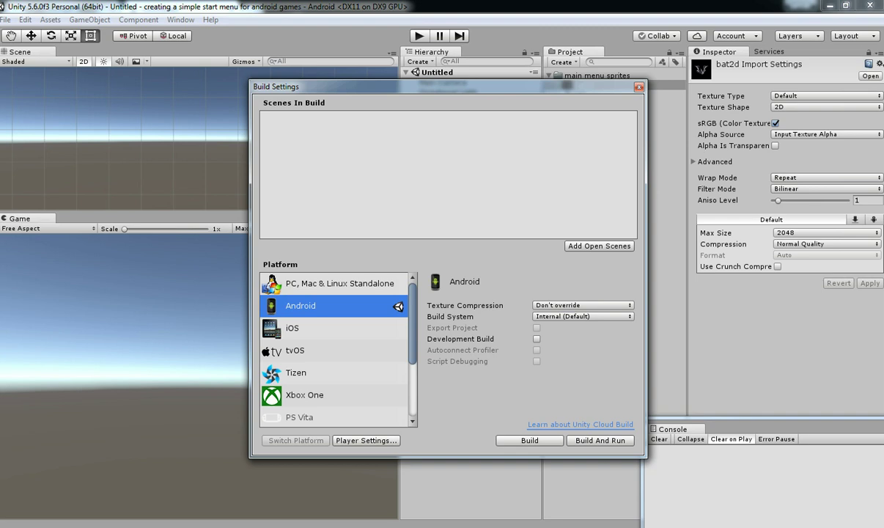
{"action": "left_click", "coordinate": [639, 86]}
- Set the Game view's aspect ratio to 16:10 Portrait (10:16) and frame the Main Camera in the Scene view
{"action": "left_click", "coordinate": [47, 228]}
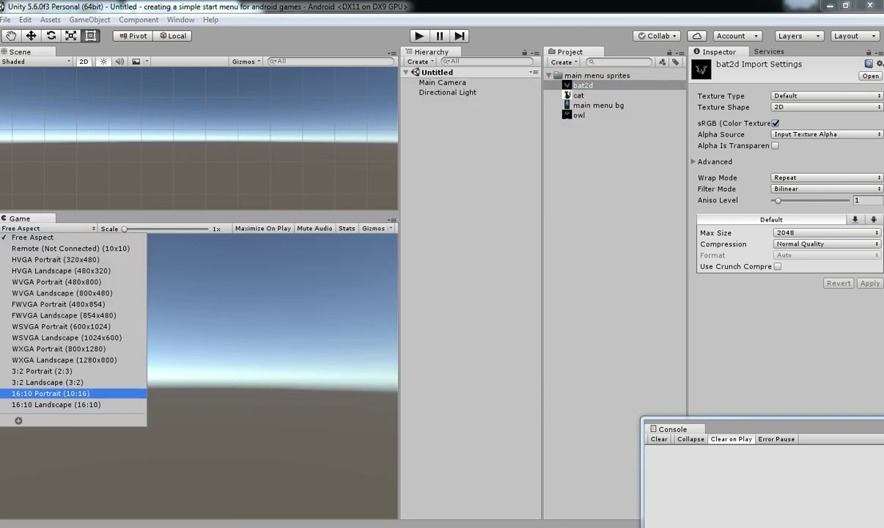
{"action": "left_click", "coordinate": [50, 393]}
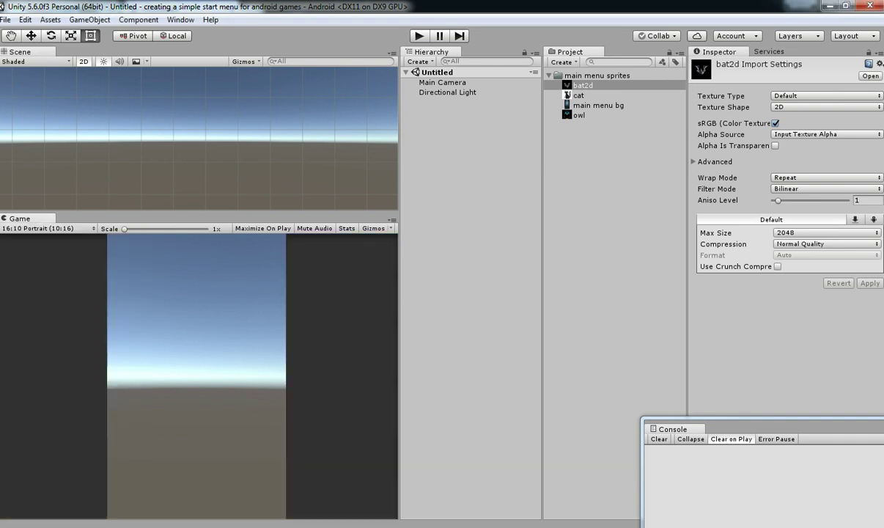
{"action": "double_click", "coordinate": [439, 82]}
{"action": "right_click", "coordinate": [438, 82]}
{"action": "key", "text": "Escape"}
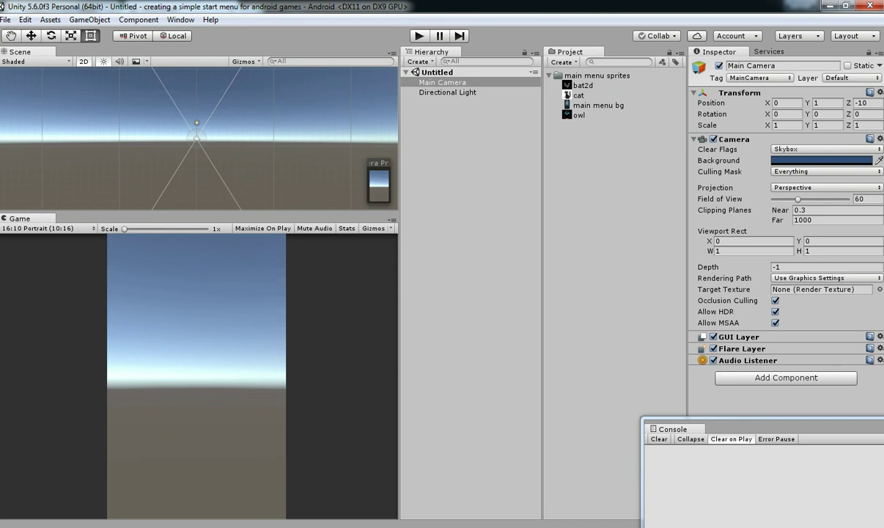
- Add a UI Canvas to the scene and set its UI Scale Mode to Scale With Screen Size
{"action": "left_click", "coordinate": [90, 20]}
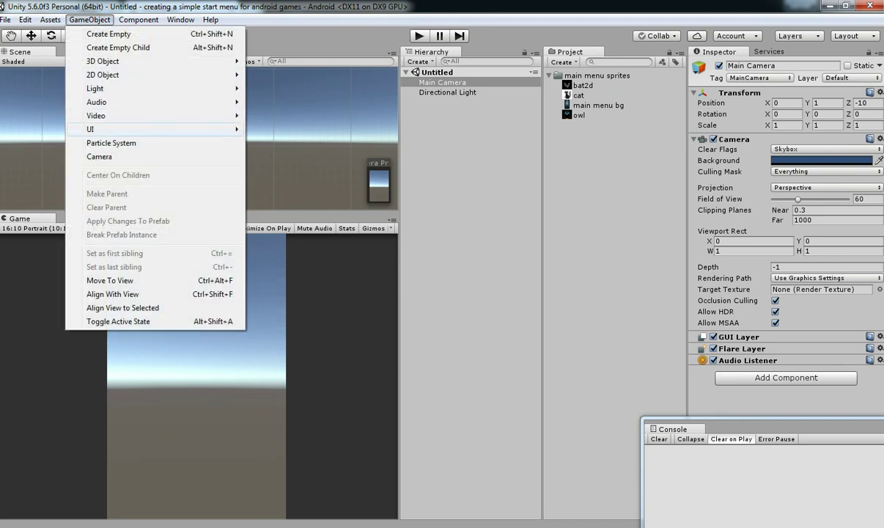
{"action": "mouse_move", "coordinate": [146, 129]}
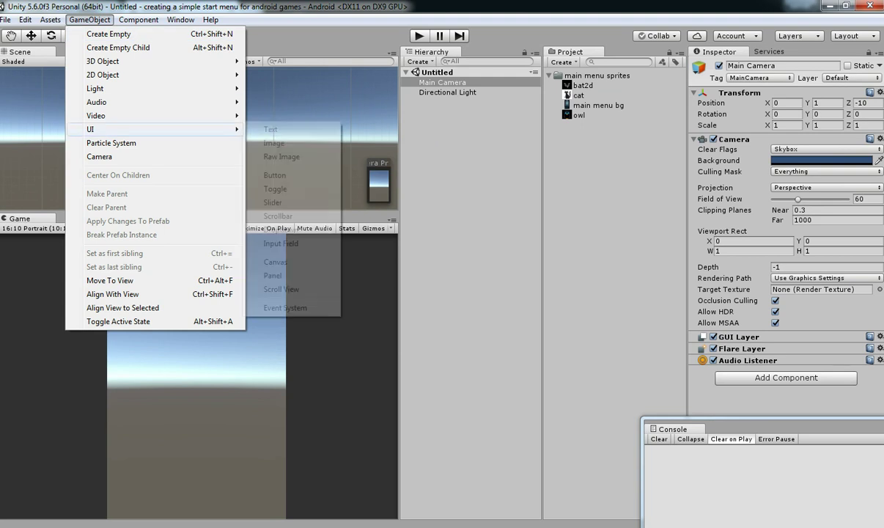
{"action": "left_click", "coordinate": [276, 262]}
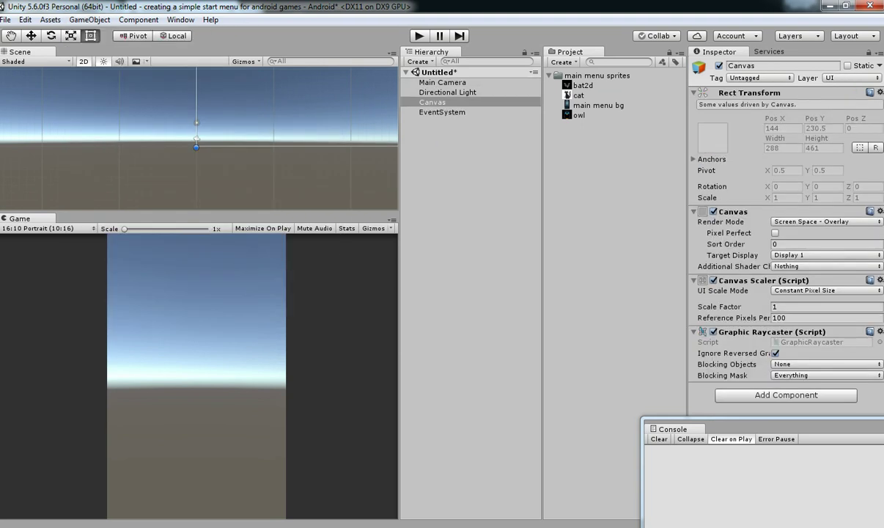
{"action": "double_click", "coordinate": [432, 103]}
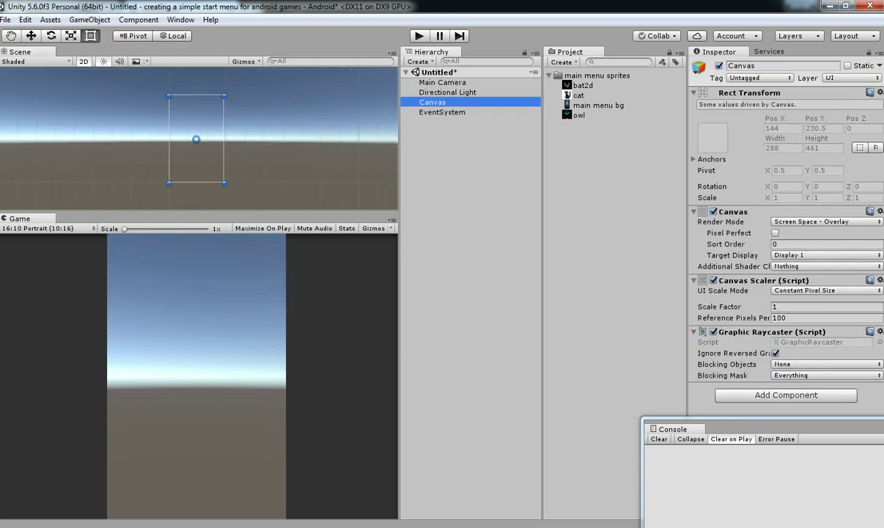
{"action": "left_click", "coordinate": [825, 291]}
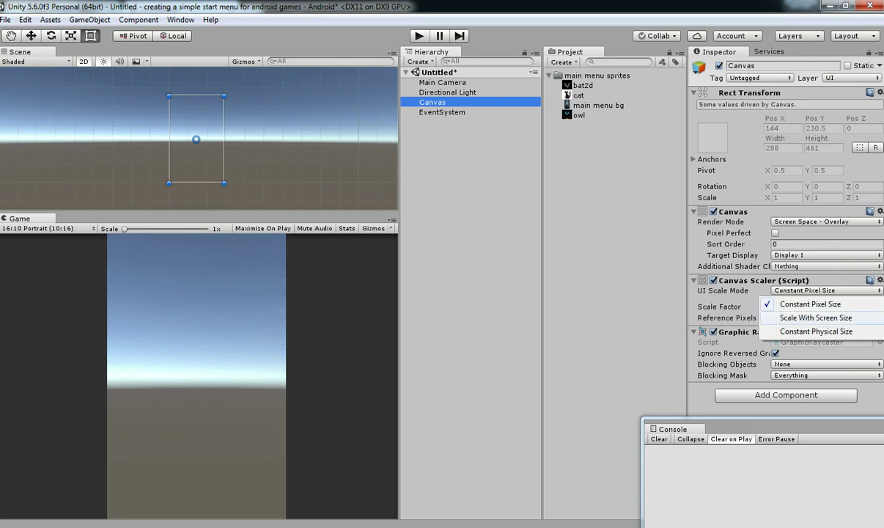
{"action": "left_click", "coordinate": [814, 317]}
- Add a UI Image under the Canvas and name it bg
{"action": "right_click", "coordinate": [443, 102]}
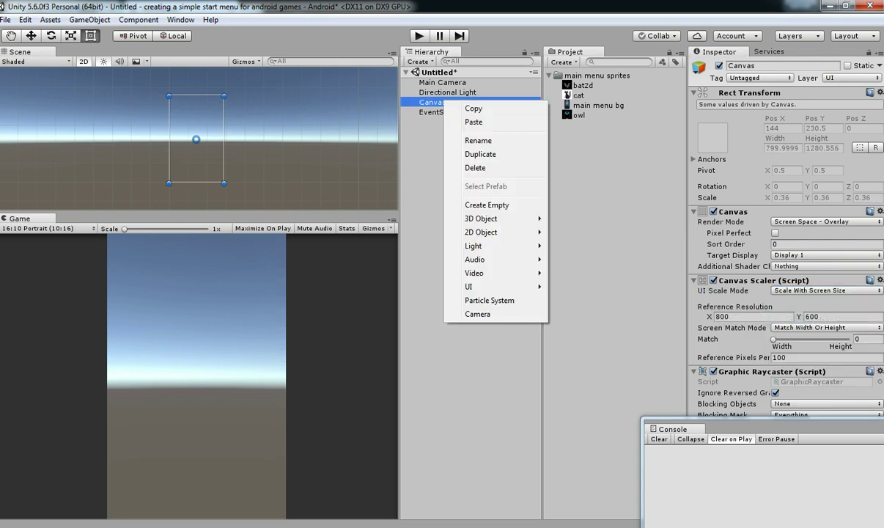
{"action": "mouse_move", "coordinate": [484, 287]}
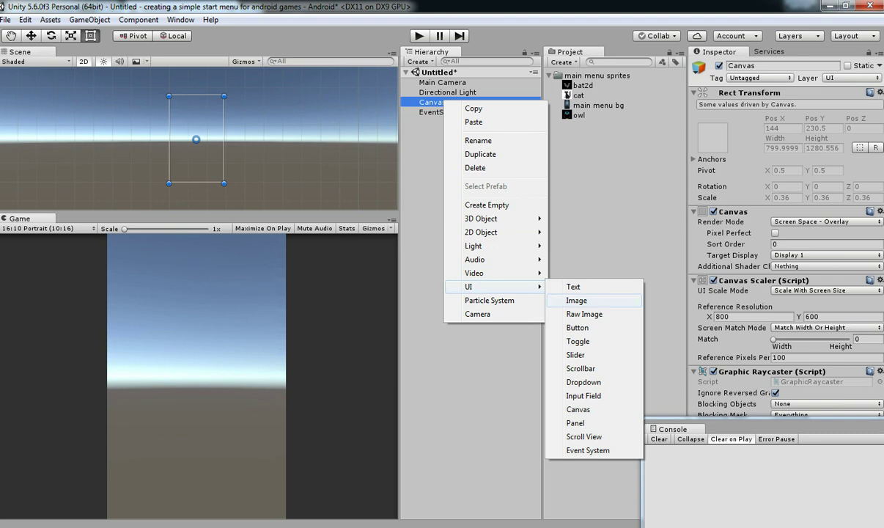
{"action": "left_click", "coordinate": [575, 300]}
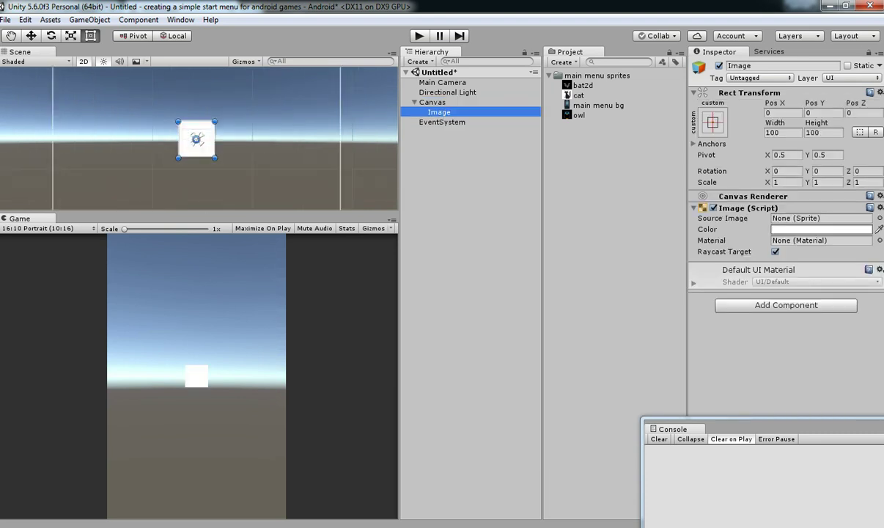
{"action": "left_click", "coordinate": [762, 66]}
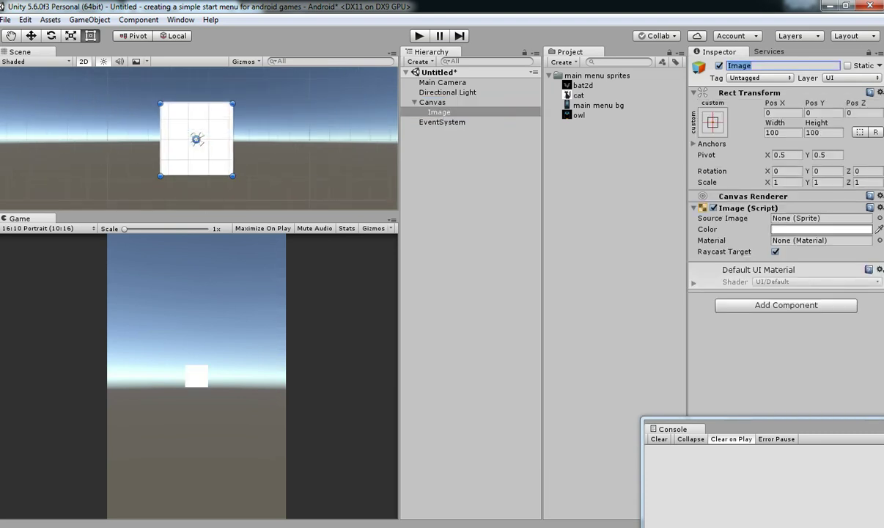
{"action": "type", "text": "bg"}
- Change the main menu bg texture's type to Sprite (2D and UI) and apply the import settings
{"action": "left_click", "coordinate": [598, 105]}
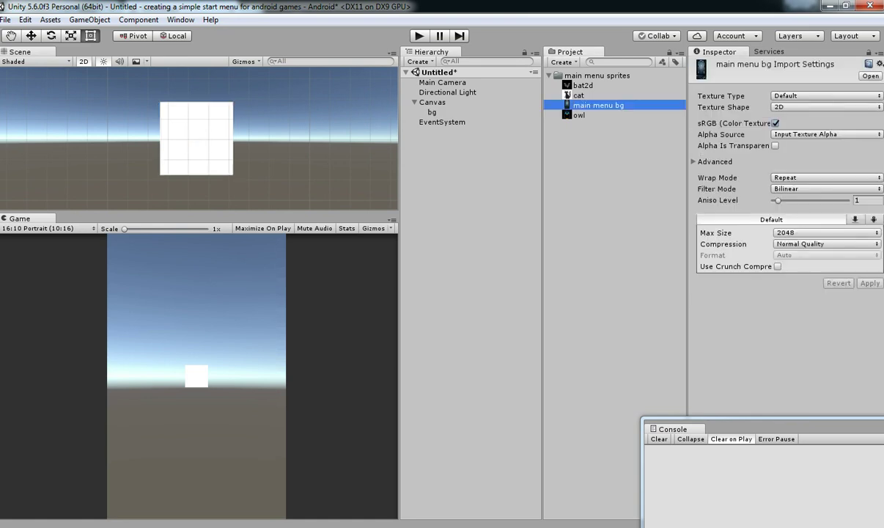
{"action": "left_click", "coordinate": [826, 95]}
{"action": "left_click", "coordinate": [795, 127]}
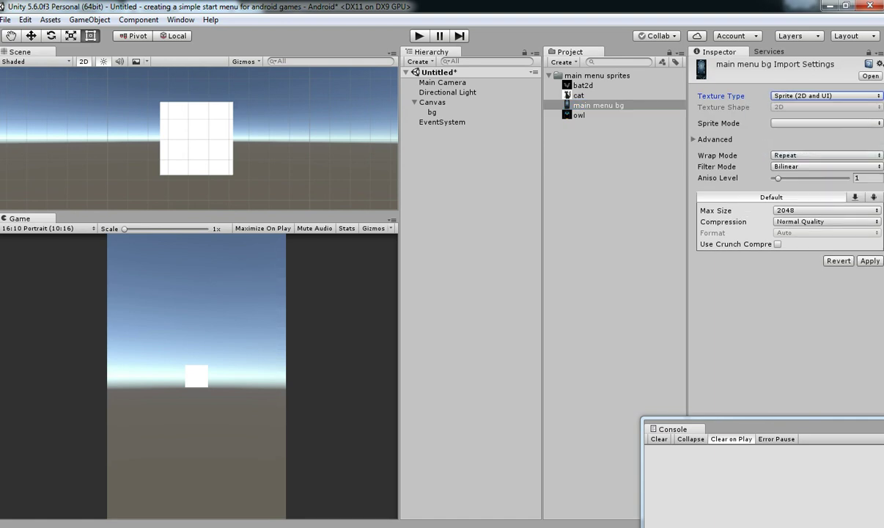
{"action": "left_click", "coordinate": [870, 261]}
{"action": "left_click", "coordinate": [432, 112]}
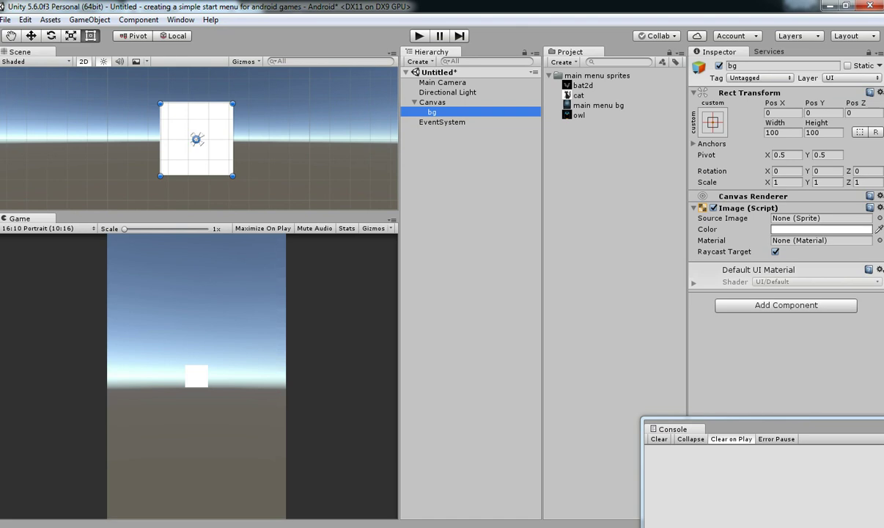
{"action": "left_click", "coordinate": [598, 105]}
{"action": "left_click", "coordinate": [826, 96]}
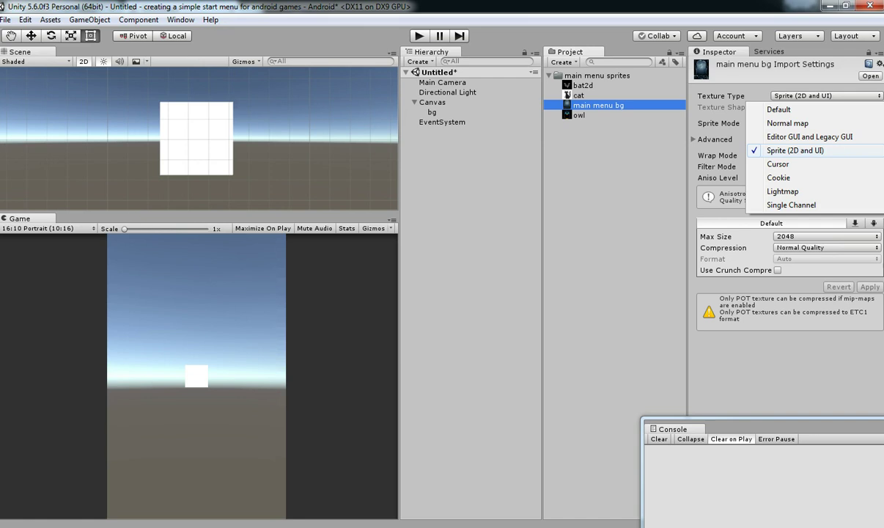
- Assign the main menu bg sprite as the bg object's source image and set it to native size
{"action": "left_click", "coordinate": [433, 112]}
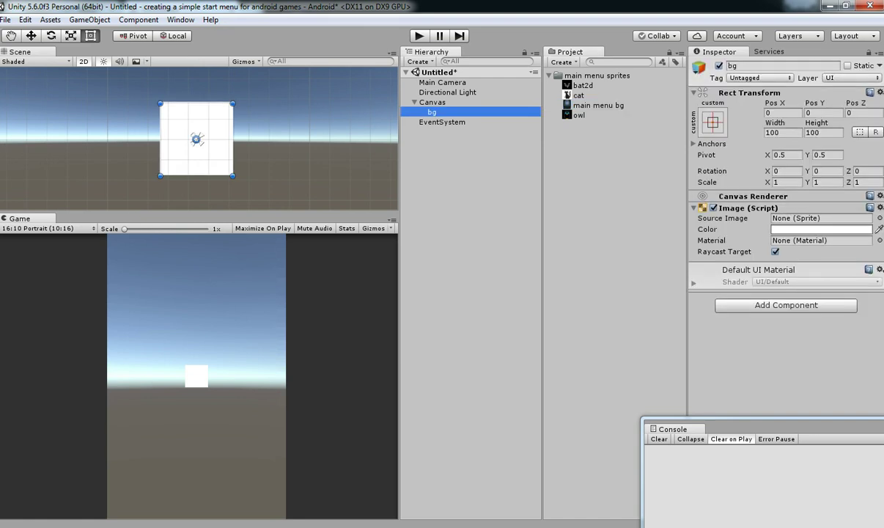
{"action": "left_click_drag", "start_coordinate": [598, 105], "coordinate": [813, 218]}
{"action": "left_click", "coordinate": [826, 284]}
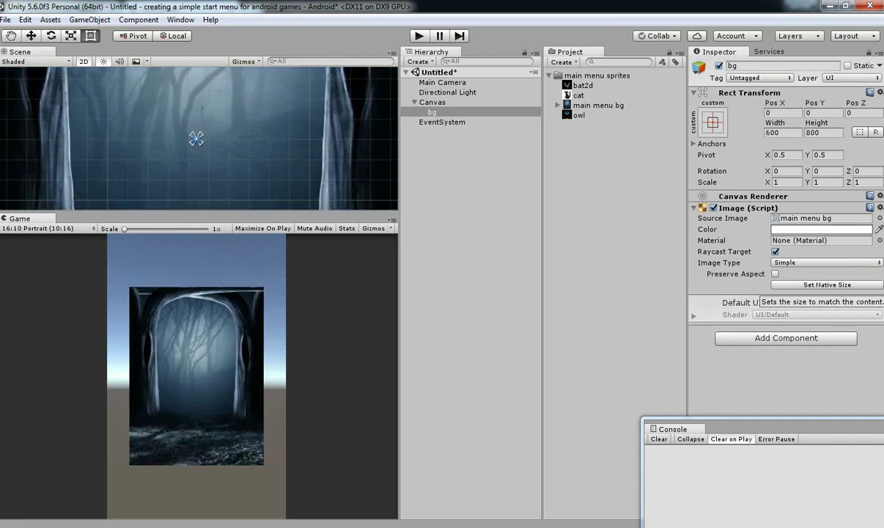
{"action": "key", "text": "f"}
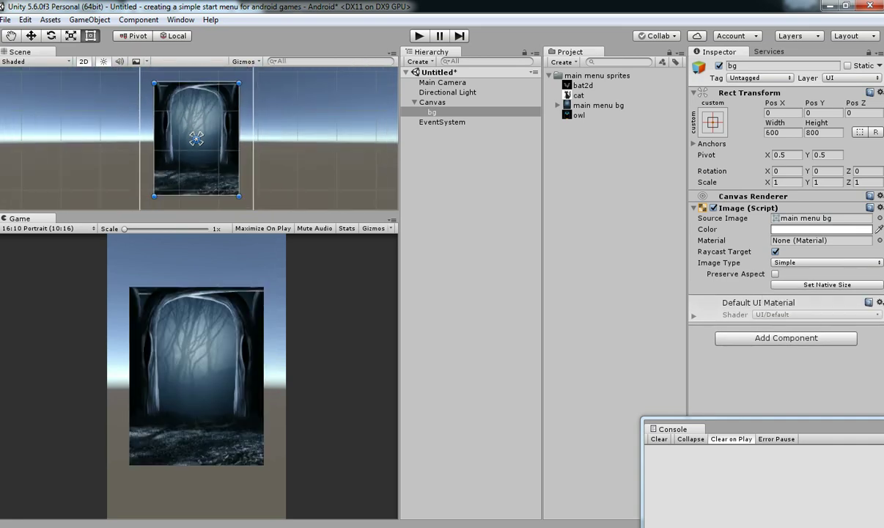
- Stretch the bg image to fill the canvas and spread its anchors to the canvas corners
{"action": "left_click_drag", "start_coordinate": [229, 183], "coordinate": [243, 209]}
{"action": "left_click_drag", "start_coordinate": [163, 96], "coordinate": [153, 68]}
{"action": "key", "text": "f"}
{"action": "left_click_drag", "start_coordinate": [201, 134], "coordinate": [186, 87]}
{"action": "scroll", "coordinate": [193, 140], "scroll_direction": "up", "scroll_amount": 3}
{"action": "left_click_drag", "start_coordinate": [194, 142], "coordinate": [158, 199]}
{"action": "scroll", "coordinate": [193, 207], "scroll_direction": "down", "scroll_amount": 3}
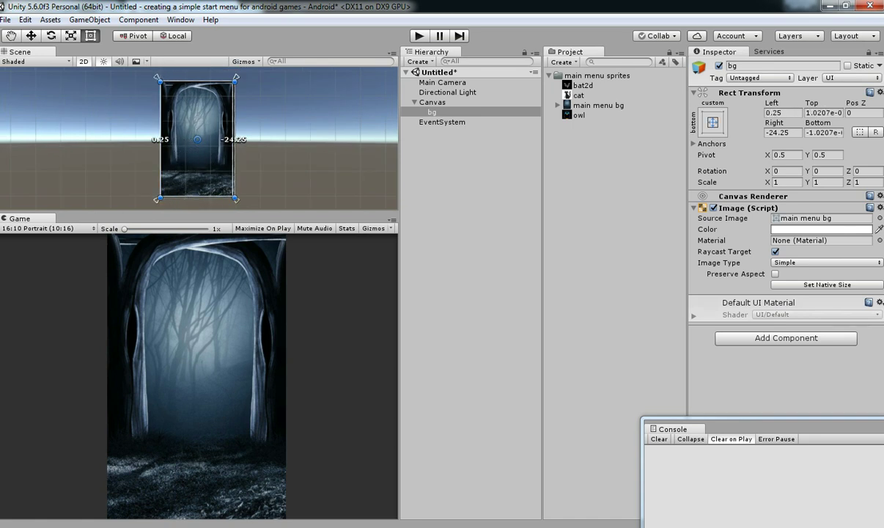
- Extend the bg image slightly past the canvas edges, to about -42 left, top and bottom and -38 right
{"action": "left_click_drag", "start_coordinate": [161, 154], "coordinate": [156, 154]}
{"action": "left_click", "coordinate": [244, 140]}
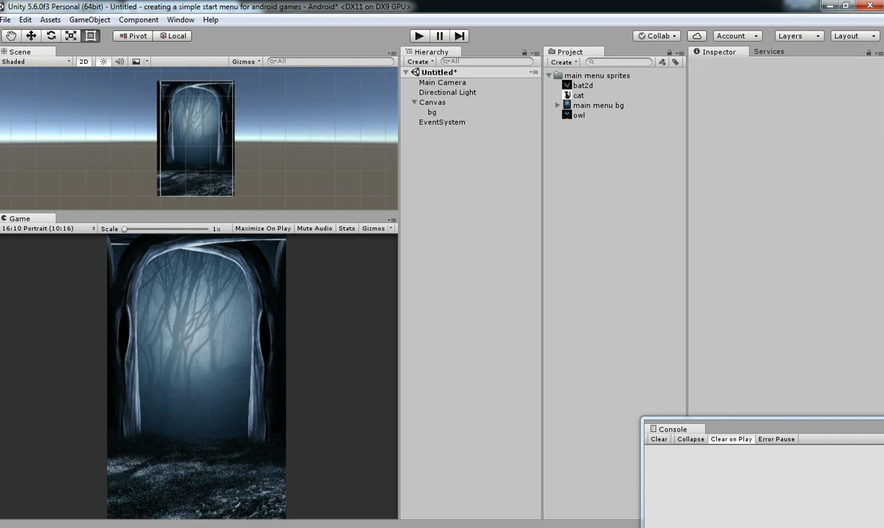
{"action": "left_click", "coordinate": [202, 139]}
{"action": "left_click_drag", "start_coordinate": [196, 196], "coordinate": [197, 201]}
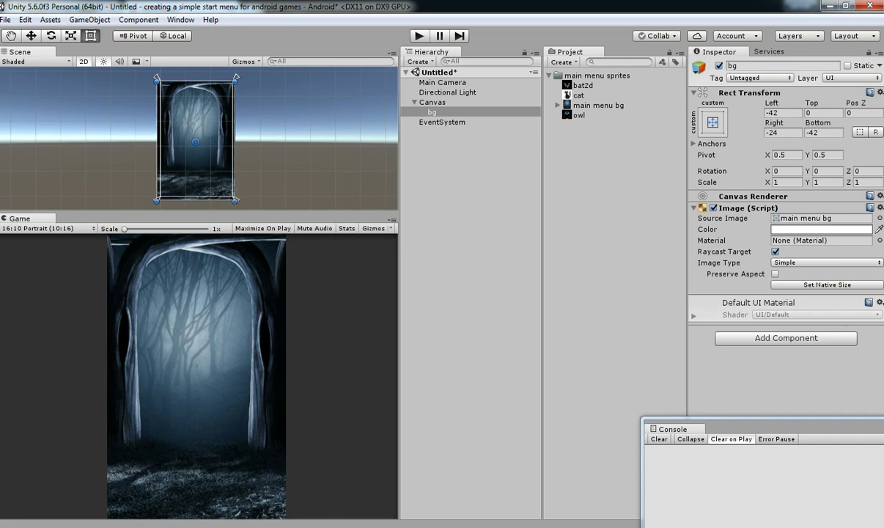
{"action": "left_click_drag", "start_coordinate": [195, 81], "coordinate": [196, 78]}
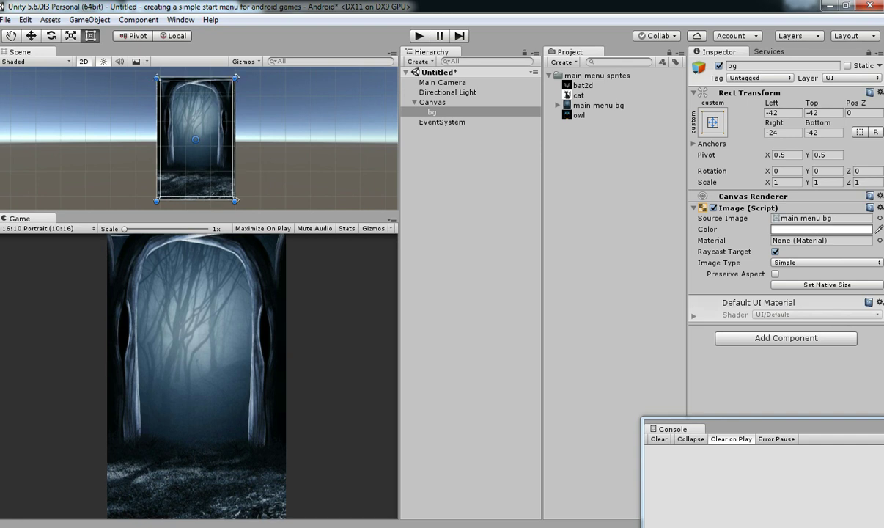
{"action": "left_click_drag", "start_coordinate": [234, 140], "coordinate": [236, 139]}
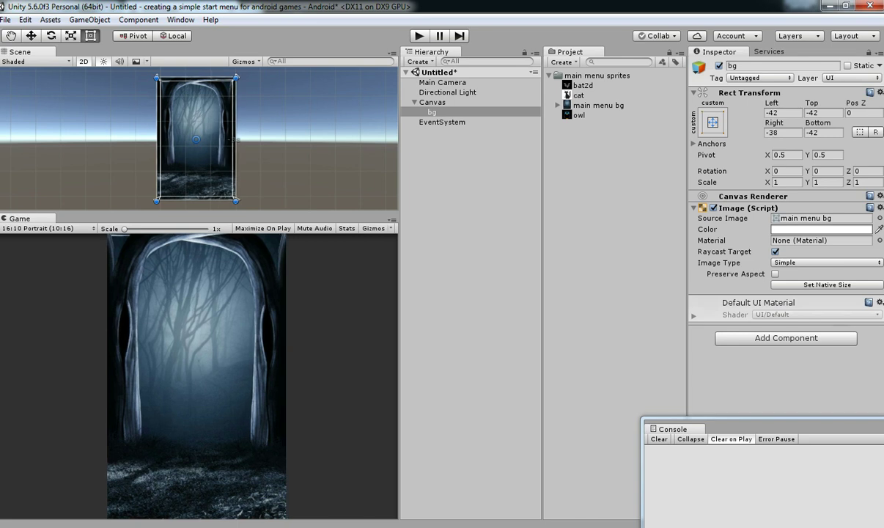
- Save the scene as "main menu" in a new folder named "scene" inside Assets
{"action": "key", "text": "ctrl+s"}
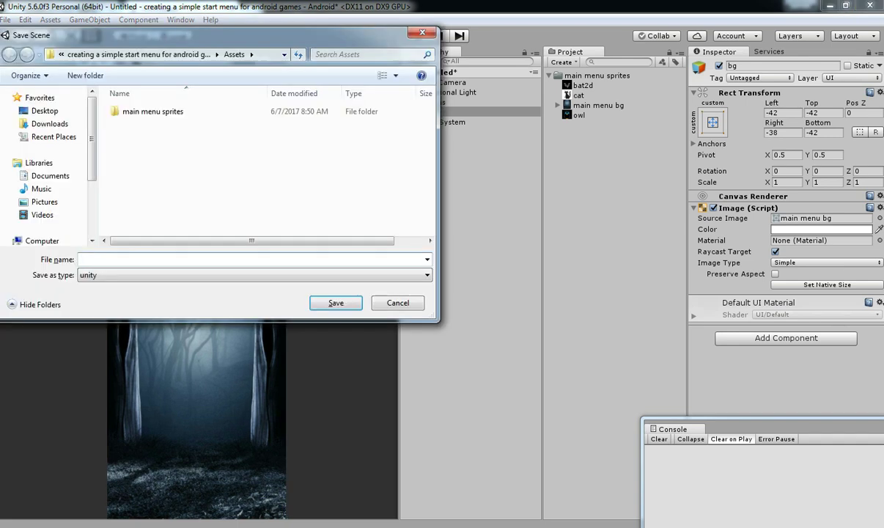
{"action": "left_click", "coordinate": [84, 76]}
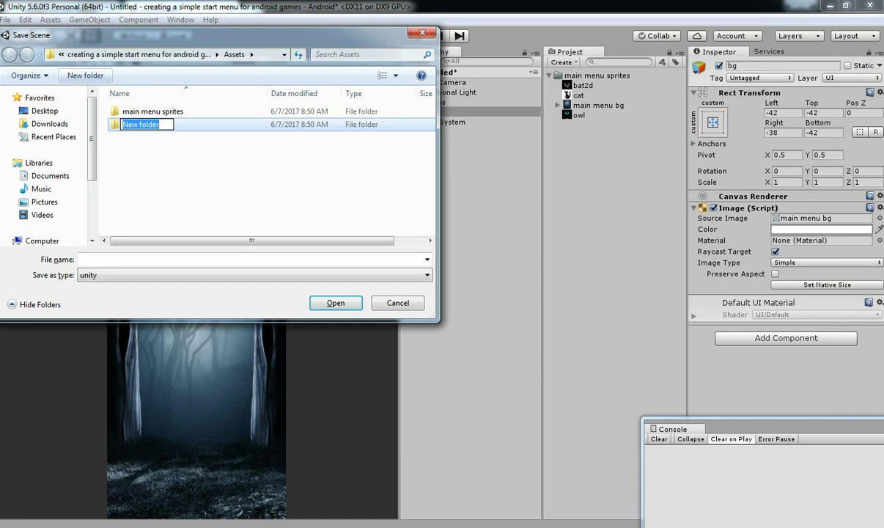
{"action": "type", "text": "scene"}
{"action": "key", "text": "Return"}
{"action": "key", "text": "Return"}
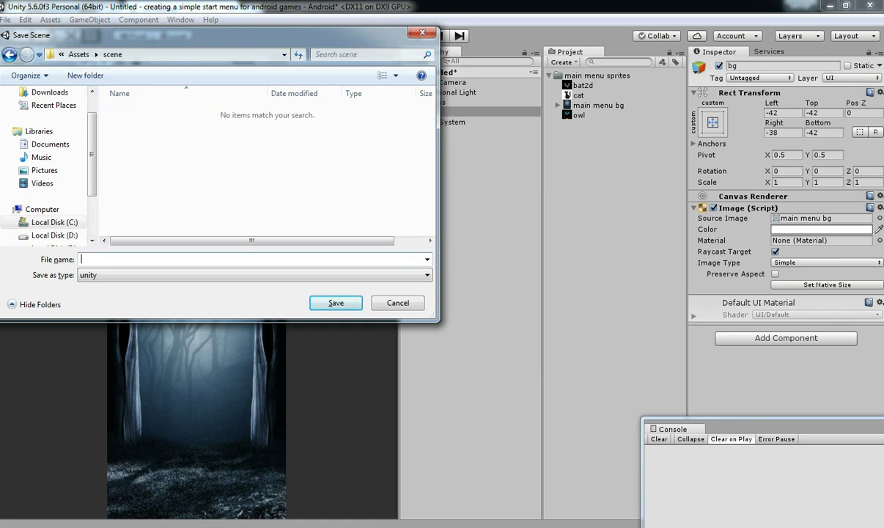
{"action": "type", "text": "main menu"}
{"action": "key", "text": "Return"}
- Add a UI Text object under the Canvas and frame it in the Scene view
{"action": "double_click", "coordinate": [433, 112]}
{"action": "right_click", "coordinate": [437, 103]}
{"action": "mouse_move", "coordinate": [483, 290]}
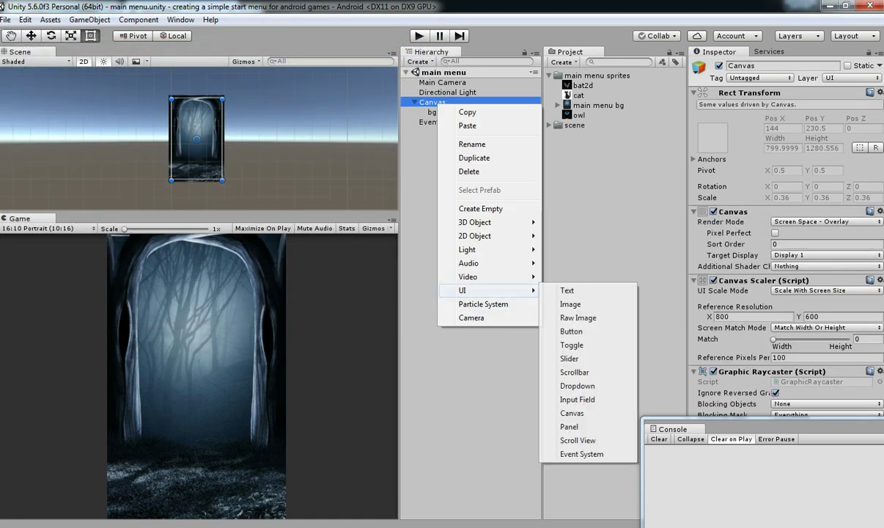
{"action": "left_click", "coordinate": [627, 291]}
{"action": "double_click", "coordinate": [435, 123]}
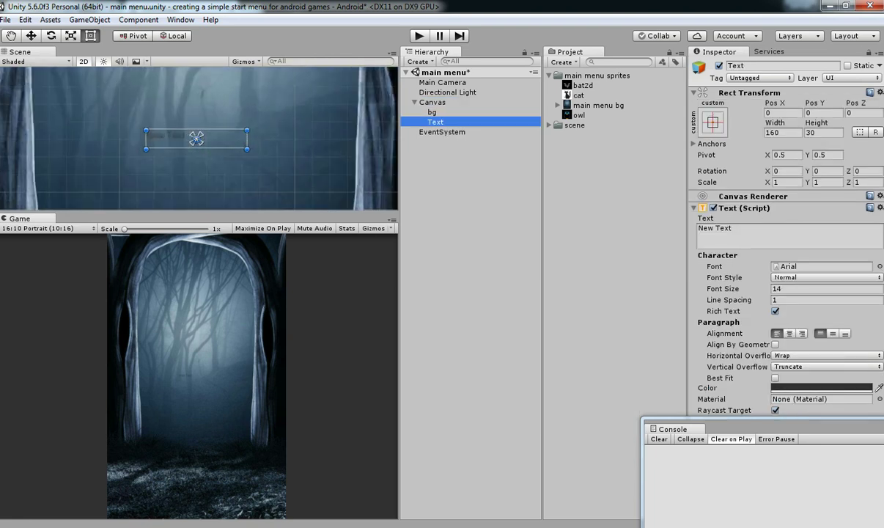
- Set the text content to PLAY and centre it horizontally and vertically
{"action": "left_click", "coordinate": [740, 230]}
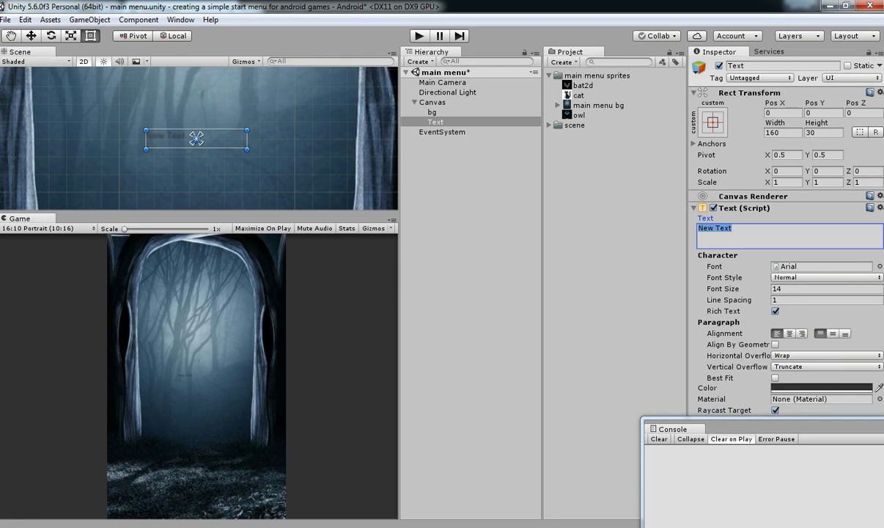
{"action": "type", "text": "PLAY"}
{"action": "left_click", "coordinate": [789, 334]}
{"action": "left_click", "coordinate": [832, 333]}
- Colour the PLAY text bright red and enable Best Fit for it
{"action": "left_click", "coordinate": [821, 387]}
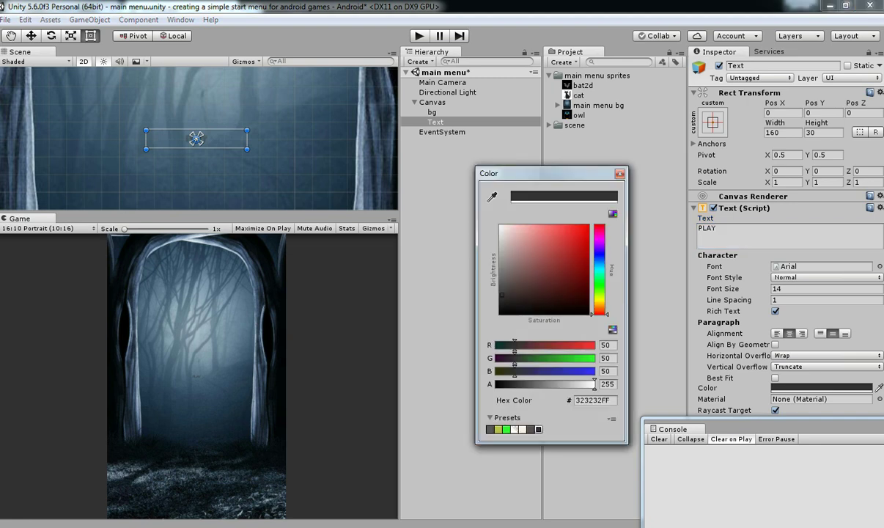
{"action": "left_click", "coordinate": [576, 230]}
{"action": "left_click", "coordinate": [620, 174]}
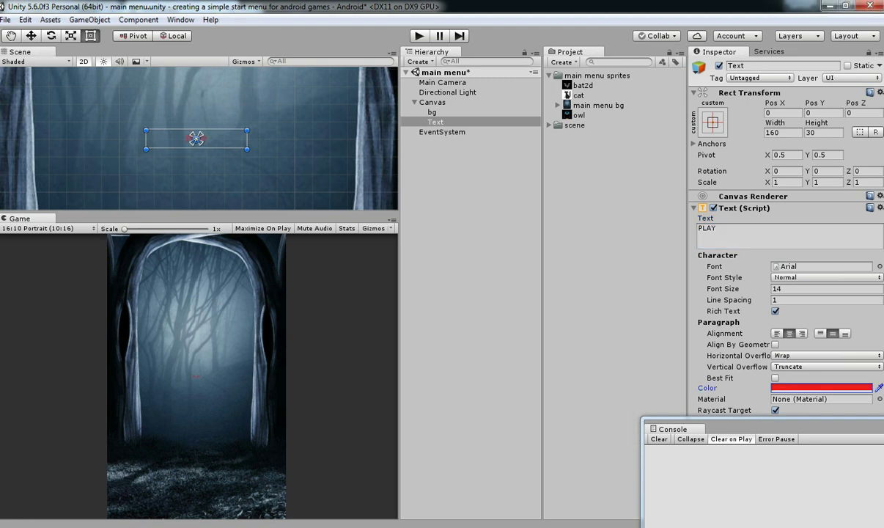
{"action": "left_click", "coordinate": [775, 378]}
{"action": "left_click", "coordinate": [436, 122]}
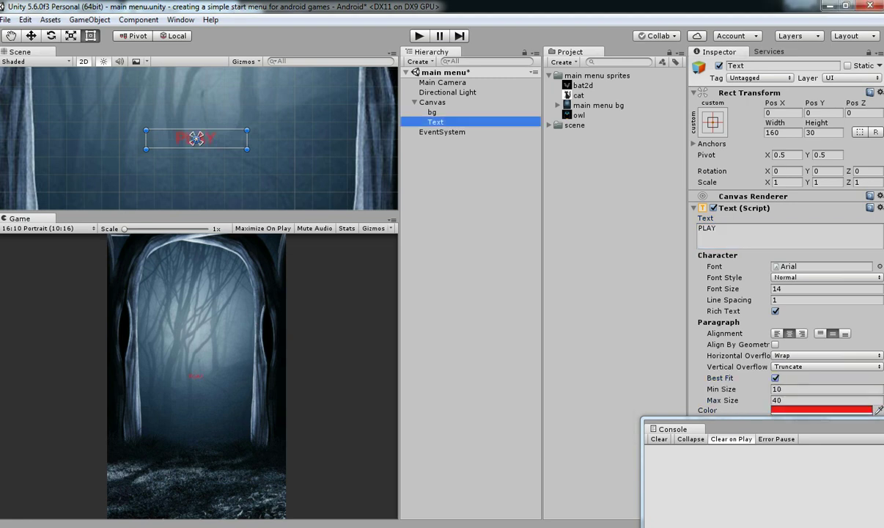
- Enlarge the text box to about 218 by 77, raise its maximum size to 96 and move it up to about (32, 90)
{"action": "left_click_drag", "start_coordinate": [247, 150], "coordinate": [285, 179]}
{"action": "left_click_drag", "start_coordinate": [723, 400], "coordinate": [759, 400]}
{"action": "scroll", "coordinate": [211, 152], "scroll_direction": "down", "scroll_amount": 2}
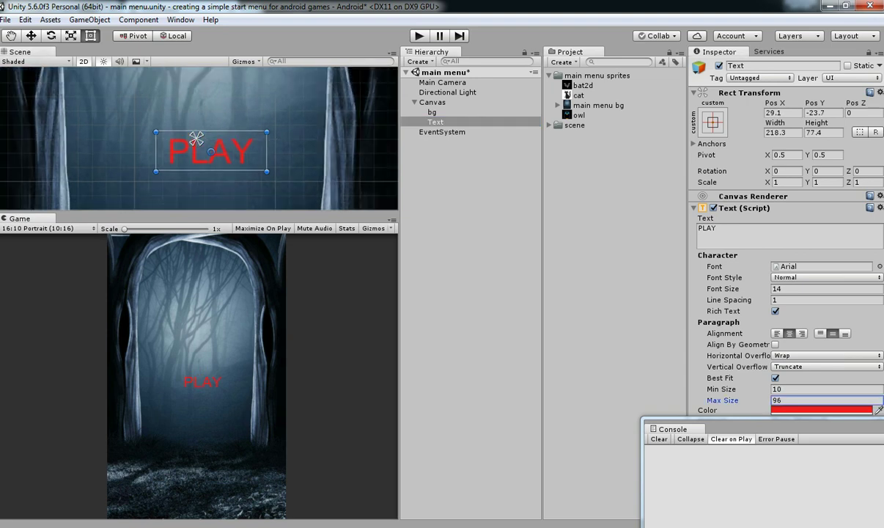
{"action": "left_click", "coordinate": [211, 153]}
{"action": "left_click_drag", "start_coordinate": [212, 152], "coordinate": [214, 95]}
{"action": "key", "text": "alt+Tab"}
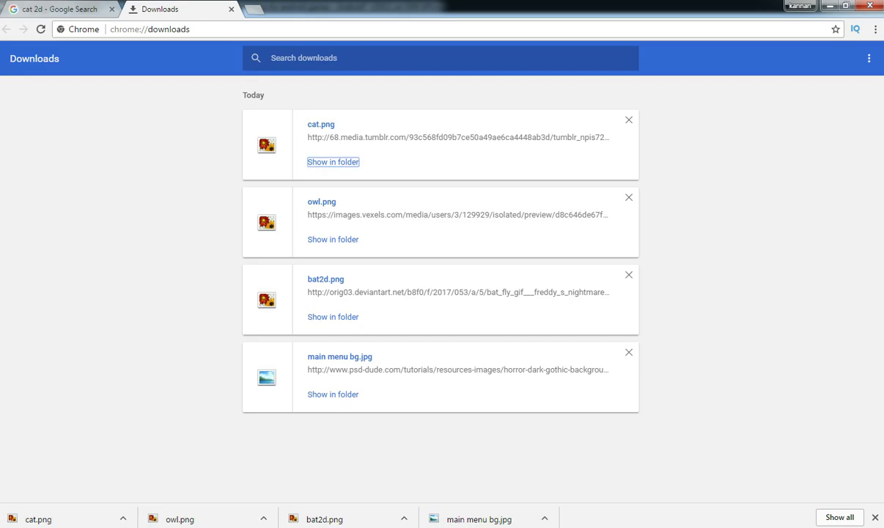
{"action": "left_click", "coordinate": [82, 9]}
{"action": "key", "text": "ctrl+t"}
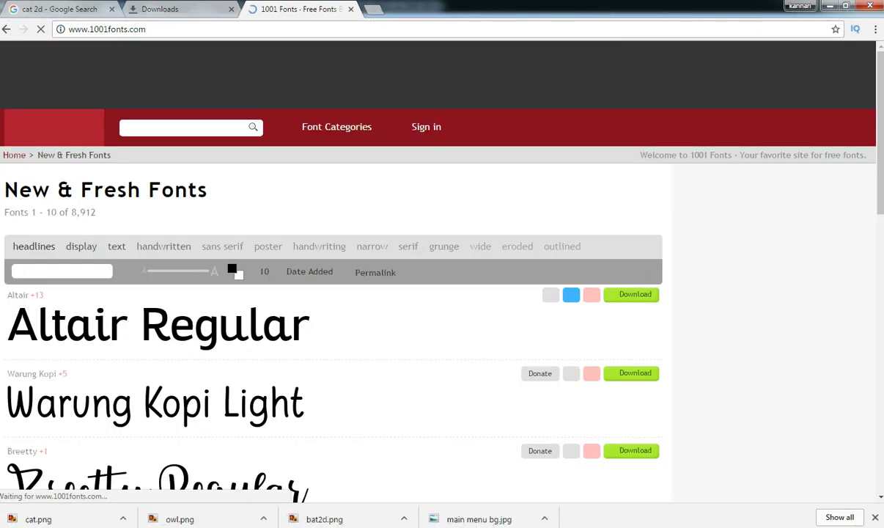
- Search the font site for "horror"
{"action": "left_click", "coordinate": [173, 127]}
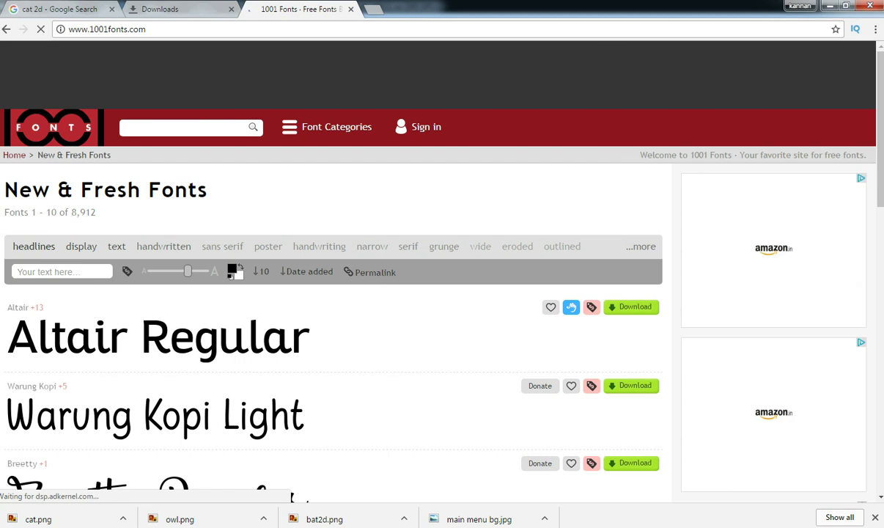
{"action": "type", "text": "HRO"}
{"action": "key", "text": "BackSpace"}
{"action": "key", "text": "BackSpace"}
{"action": "type", "text": "D"}
{"action": "key", "text": "BackSpace"}
{"action": "key", "text": "Down"}
{"action": "key", "text": "Down"}
{"action": "key", "text": "Return"}
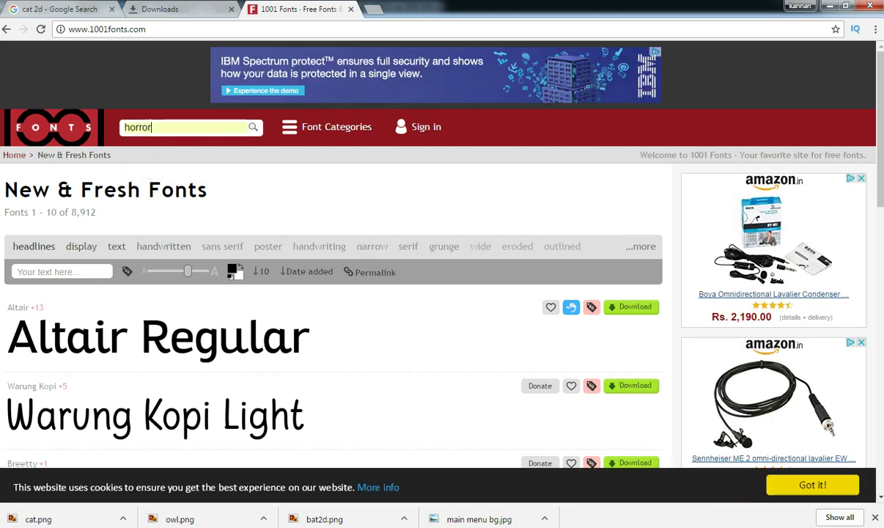
{"action": "scroll", "coordinate": [330, 293], "scroll_direction": "down", "scroll_amount": 4}
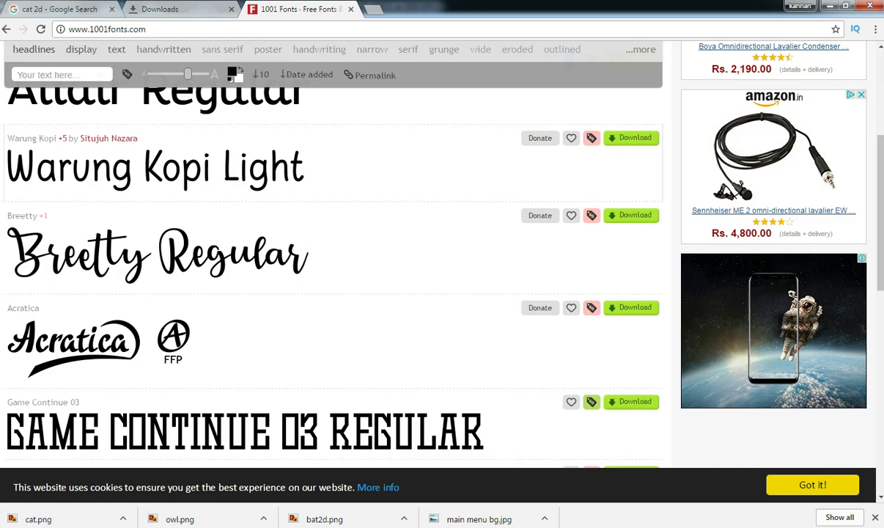
{"action": "scroll", "coordinate": [330, 293], "scroll_direction": "down", "scroll_amount": 4}
{"action": "scroll", "coordinate": [329, 293], "scroll_direction": "up", "scroll_amount": 8}
{"action": "key", "text": "Return"}
- Download the Shlop font from the search results and show the list of all downloads
{"action": "scroll", "coordinate": [330, 294], "scroll_direction": "down", "scroll_amount": 10}
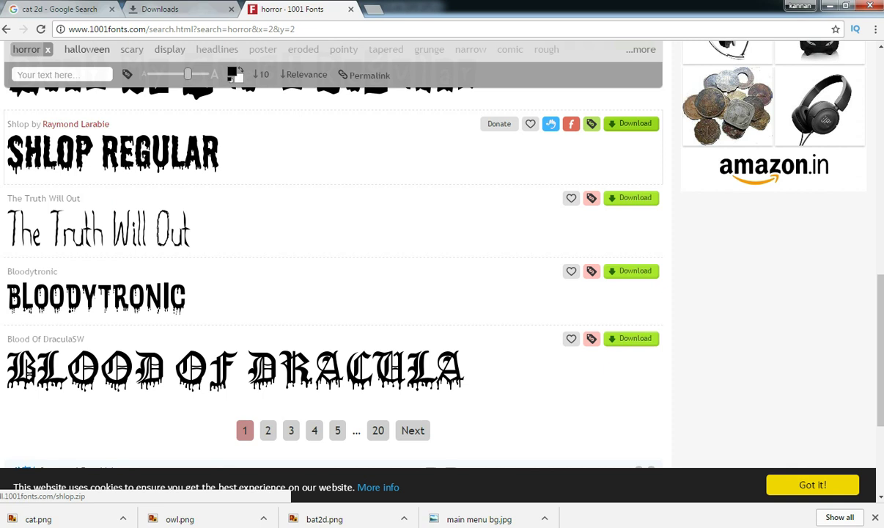
{"action": "left_click", "coordinate": [632, 124]}
{"action": "left_click", "coordinate": [839, 516]}
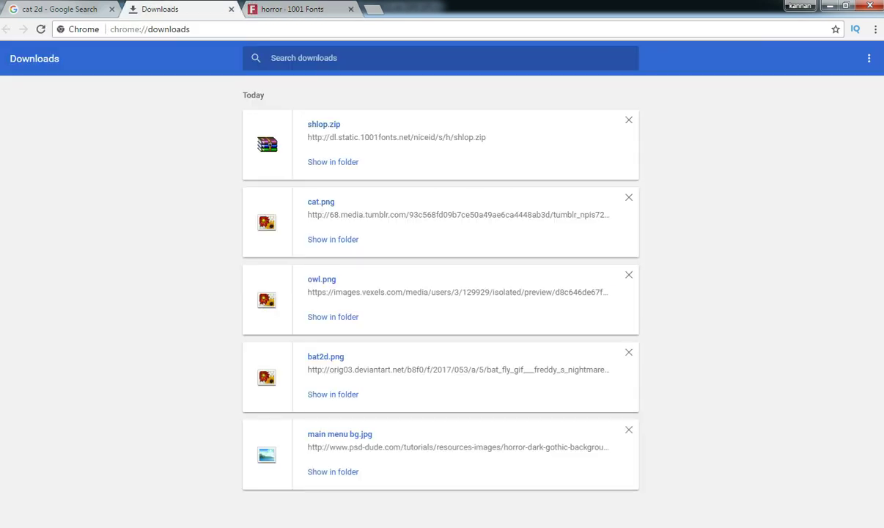
- Show shlop.zip in its folder and extract it into a folder named shlop
{"action": "left_click", "coordinate": [332, 162]}
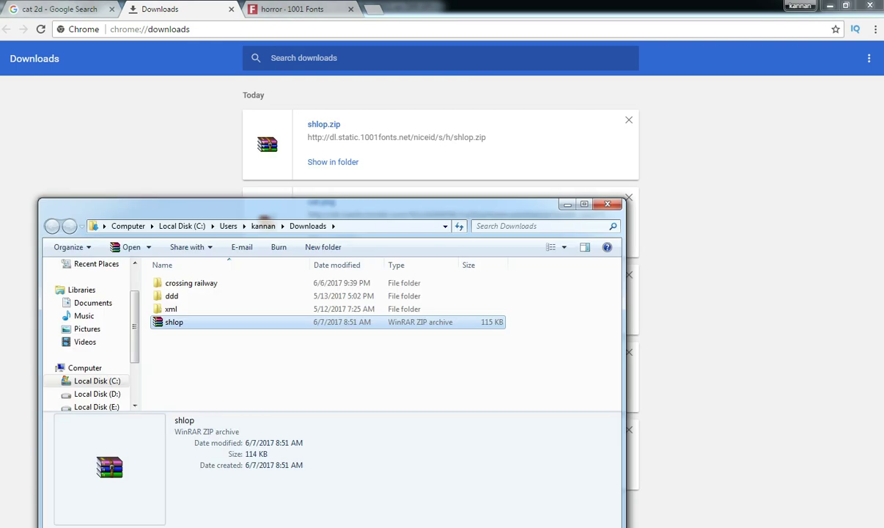
{"action": "right_click", "coordinate": [174, 322]}
{"action": "left_click", "coordinate": [228, 118]}
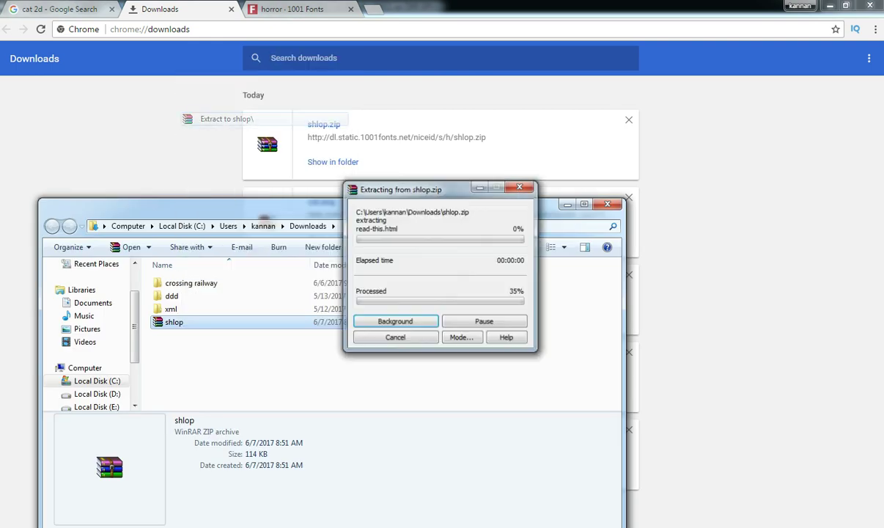
{"action": "left_click", "coordinate": [584, 204]}
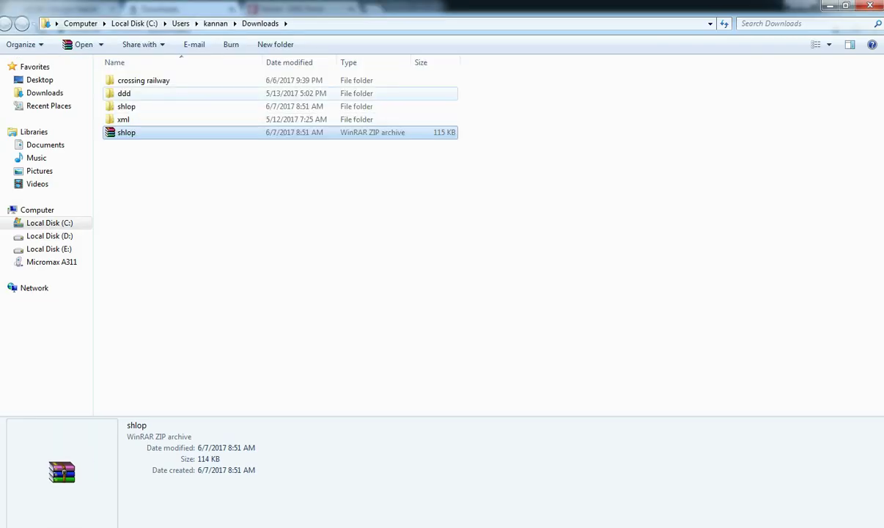
- Import the shlop rg TrueType font from the extracted folder into the Unity project's assets
{"action": "double_click", "coordinate": [139, 106]}
{"action": "left_click", "coordinate": [139, 95]}
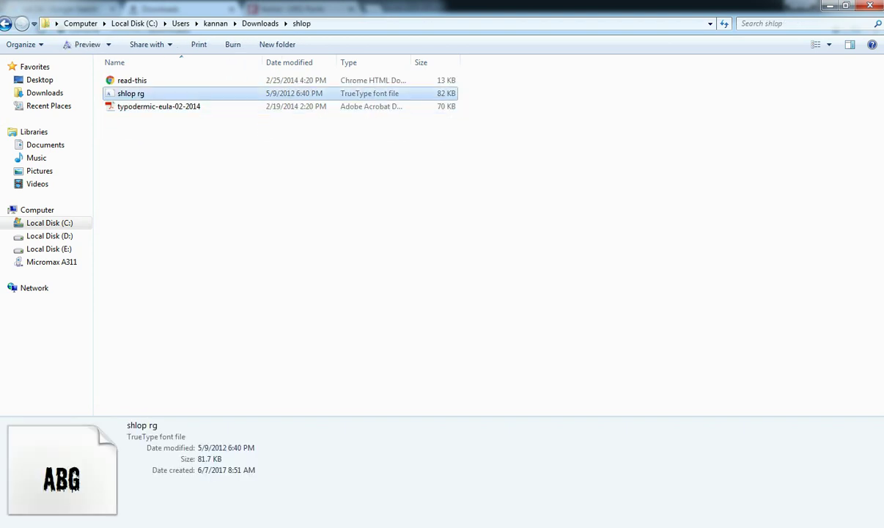
{"action": "left_click_drag", "start_coordinate": [293, 5], "coordinate": [241, 150]}
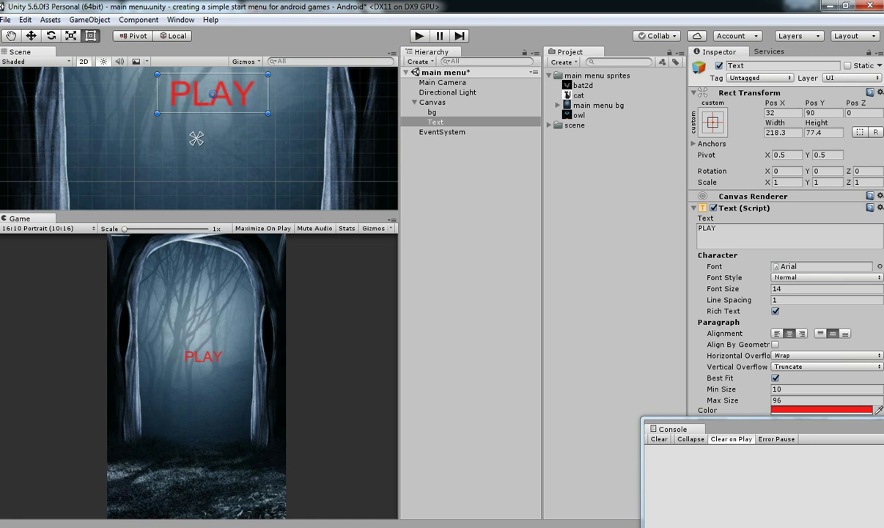
{"action": "left_click", "coordinate": [207, 526]}
{"action": "left_click", "coordinate": [345, 480]}
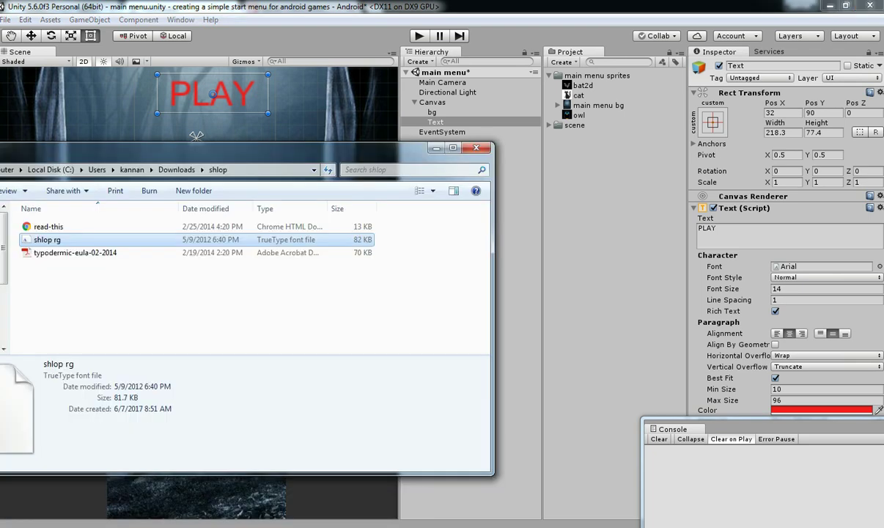
{"action": "left_click_drag", "start_coordinate": [47, 239], "coordinate": [579, 134]}
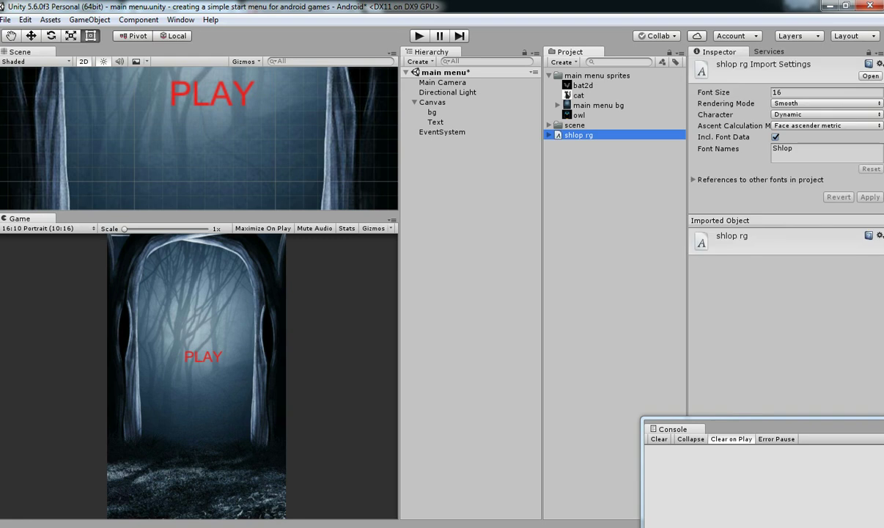
- Assign the shlop rg font to the PLAY text
{"action": "left_click", "coordinate": [435, 122]}
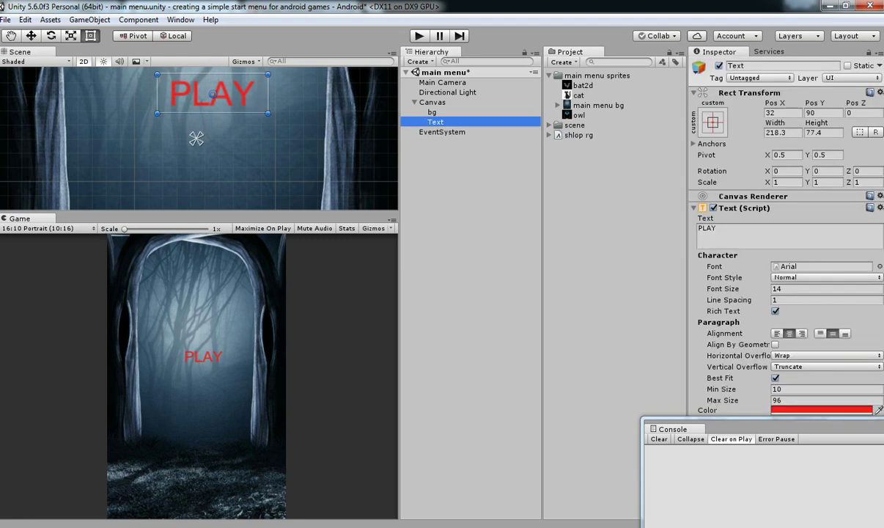
{"action": "left_click_drag", "start_coordinate": [578, 136], "coordinate": [820, 266]}
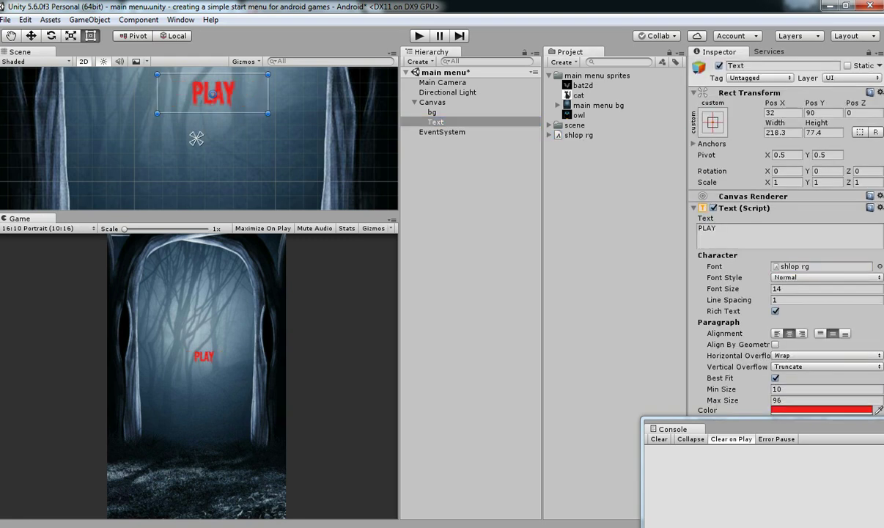
{"action": "scroll", "coordinate": [195, 138], "scroll_direction": "up", "scroll_amount": 1}
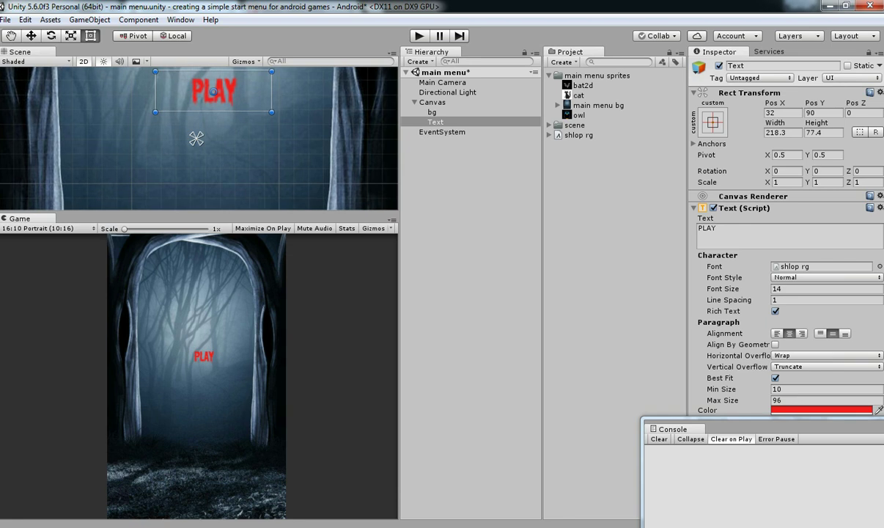
- Enlarge the PLAY text box to about 528 by 203 at position (18, 102) and set its maximum font size to 143
{"action": "left_click_drag", "start_coordinate": [272, 112], "coordinate": [331, 157]}
{"action": "scroll", "coordinate": [196, 138], "scroll_direction": "down", "scroll_amount": 1}
{"action": "left_click_drag", "start_coordinate": [165, 153], "coordinate": [121, 160]}
{"action": "scroll", "coordinate": [121, 161], "scroll_direction": "down", "scroll_amount": 4}
{"action": "left_click_drag", "start_coordinate": [205, 135], "coordinate": [193, 113]}
{"action": "left_click_drag", "start_coordinate": [242, 128], "coordinate": [264, 138]}
{"action": "left_click_drag", "start_coordinate": [197, 139], "coordinate": [197, 138]}
{"action": "left_click_drag", "start_coordinate": [721, 400], "coordinate": [742, 400]}
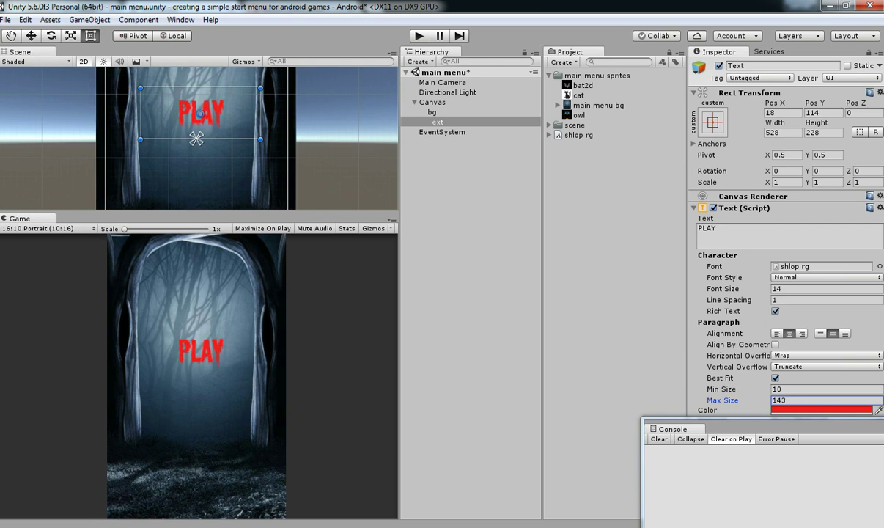
{"action": "left_click_drag", "start_coordinate": [201, 88], "coordinate": [201, 94]}
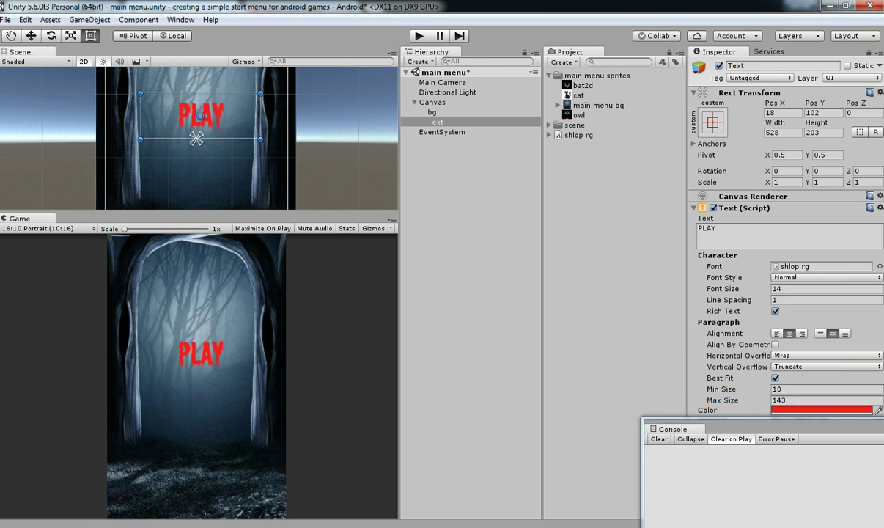
- Spread the PLAY text's anchors to its box corners, with offsets about -10 left, -6.5 top, 3 right and 0.5 bottom
{"action": "left_click_drag", "start_coordinate": [200, 134], "coordinate": [264, 89]}
{"action": "left_click_drag", "start_coordinate": [192, 142], "coordinate": [137, 142]}
{"action": "scroll", "coordinate": [196, 138], "scroll_direction": "down", "scroll_amount": 4}
- Rename the Text object as PLAY BUTTON
{"action": "left_click", "coordinate": [435, 122]}
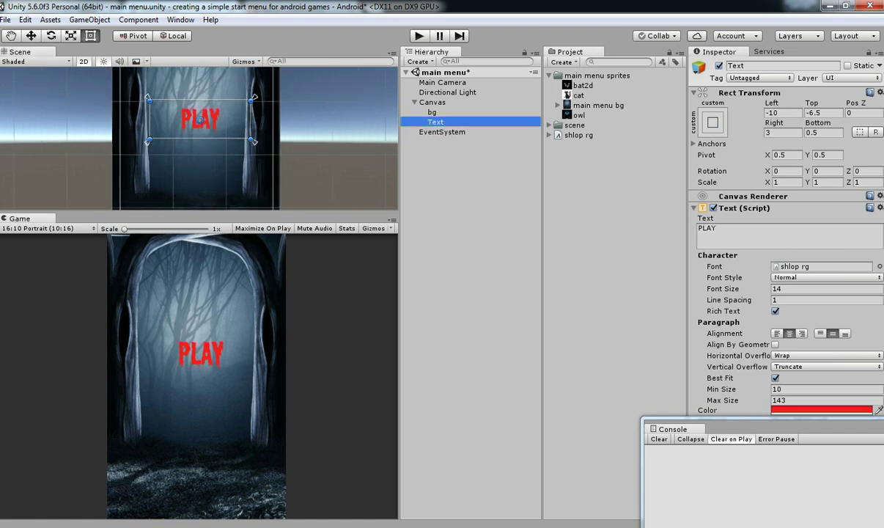
{"action": "left_click", "coordinate": [740, 233]}
{"action": "left_click", "coordinate": [776, 66]}
{"action": "type", "text": "PLAY"}
{"action": "type", "text": "MENU"}
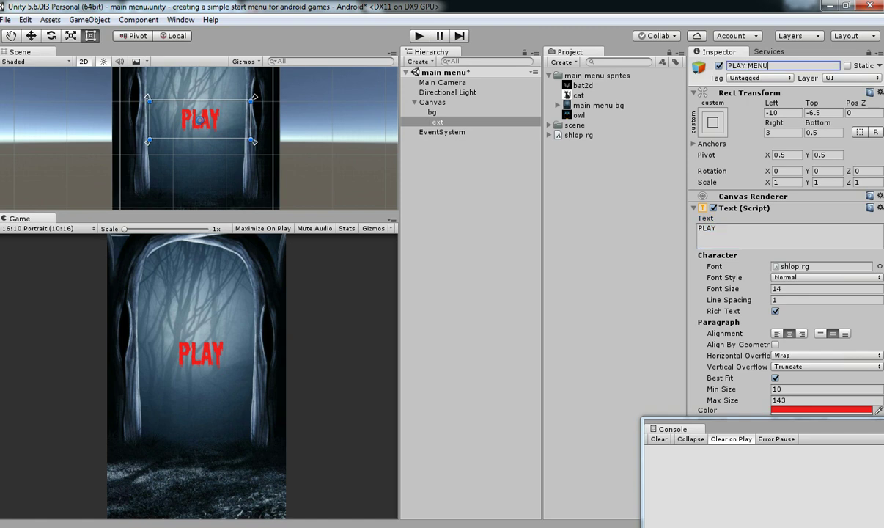
{"action": "key", "text": "BackSpace"}
{"action": "key", "text": "BackSpace"}
{"action": "key", "text": "BackSpace"}
{"action": "key", "text": "BackSpace"}
{"action": "type", "text": "BUTTON"}
{"action": "key", "text": "Return"}
- Duplicate PLAY BUTTON and move the copy straight down below PLAY, to a top offset of about 233
{"action": "double_click", "coordinate": [452, 123]}
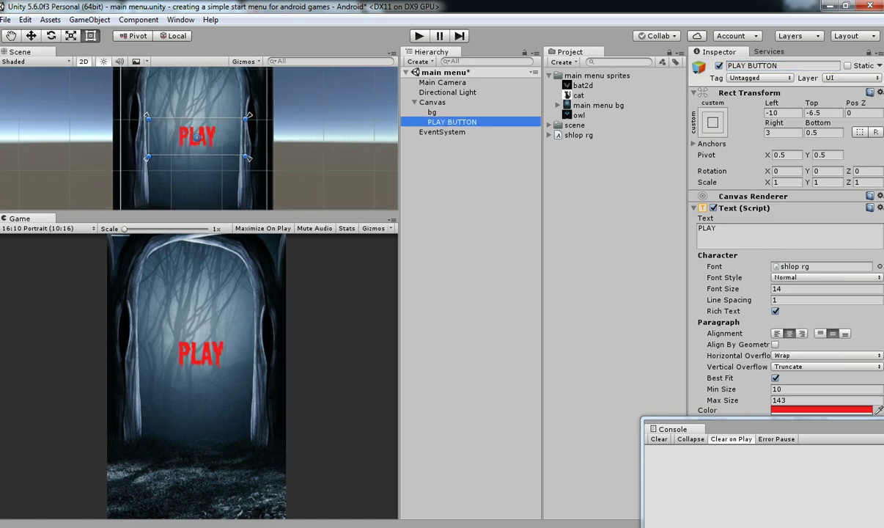
{"action": "key", "text": "ctrl+d"}
{"action": "left_click", "coordinate": [31, 36]}
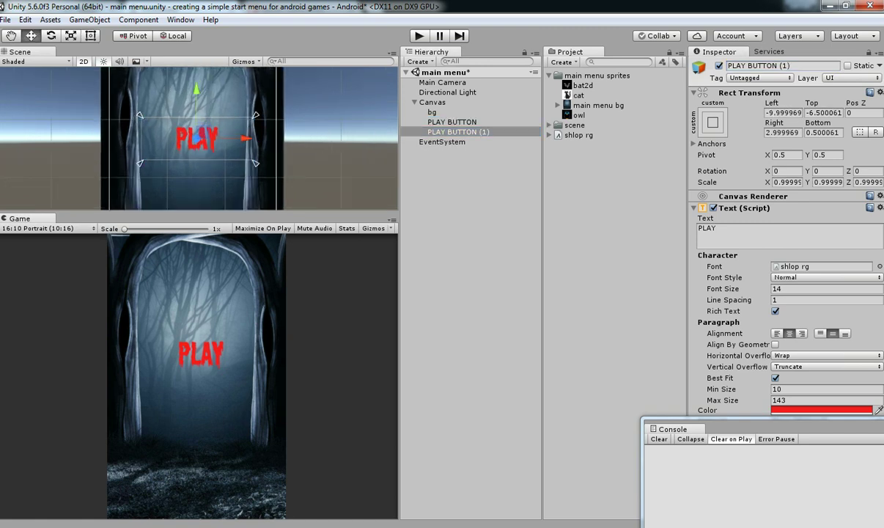
{"action": "left_click_drag", "start_coordinate": [197, 89], "coordinate": [196, 139]}
- Set the duplicated object's text to OPTIONS
{"action": "left_click", "coordinate": [736, 231]}
{"action": "type", "text": "OPTI"}
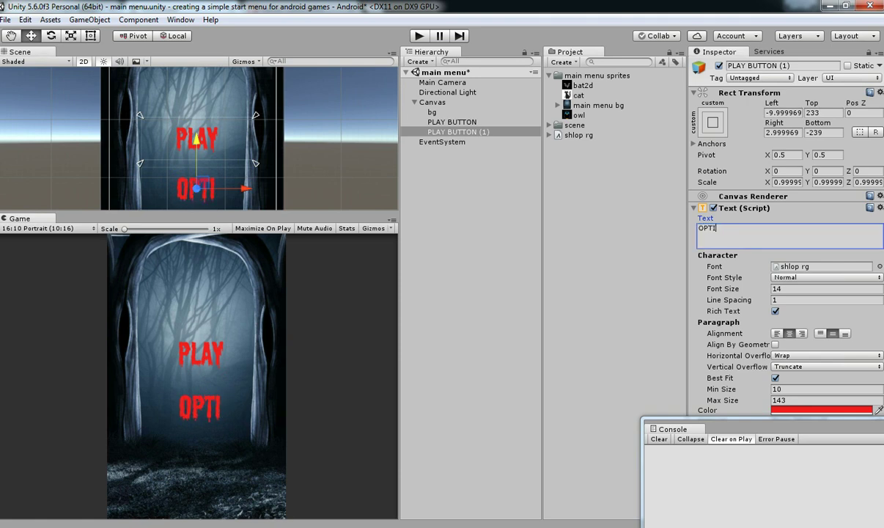
{"action": "type", "text": "ONS"}
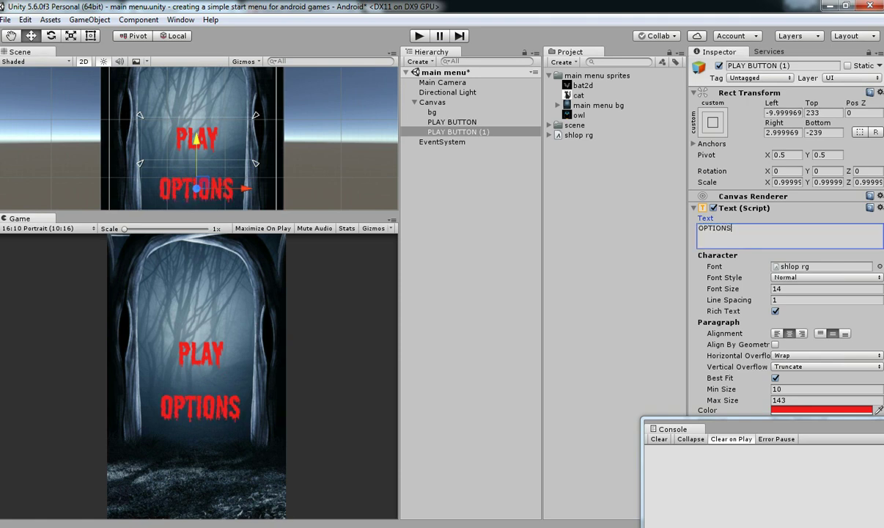
- Raise the OPTIONS text to a top offset of about 191 and place a duplicate below it at about 415
{"action": "left_click_drag", "start_coordinate": [197, 139], "coordinate": [196, 178]}
{"action": "key", "text": "ctrl+d"}
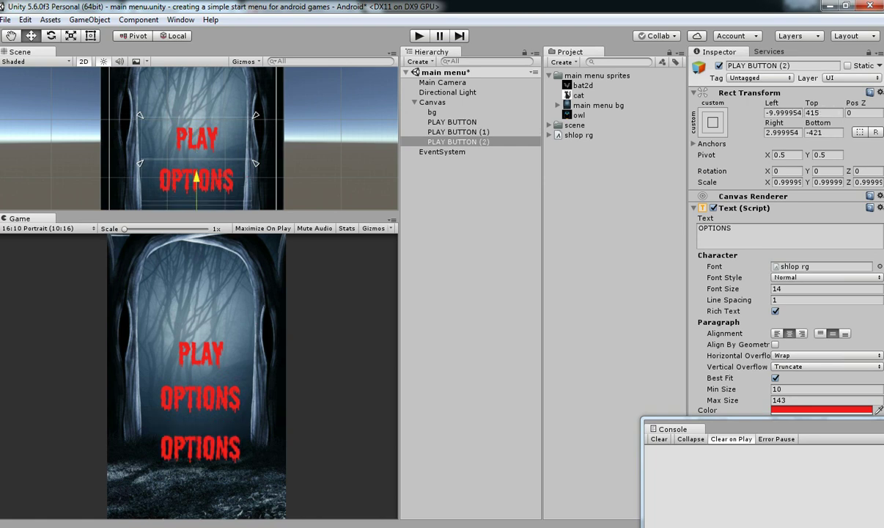
- Rename the PLAY BUTTON (1) object as OPTIONS, reusing its text content
{"action": "left_click", "coordinate": [458, 132]}
{"action": "left_click", "coordinate": [733, 230]}
{"action": "key", "text": "ctrl+c"}
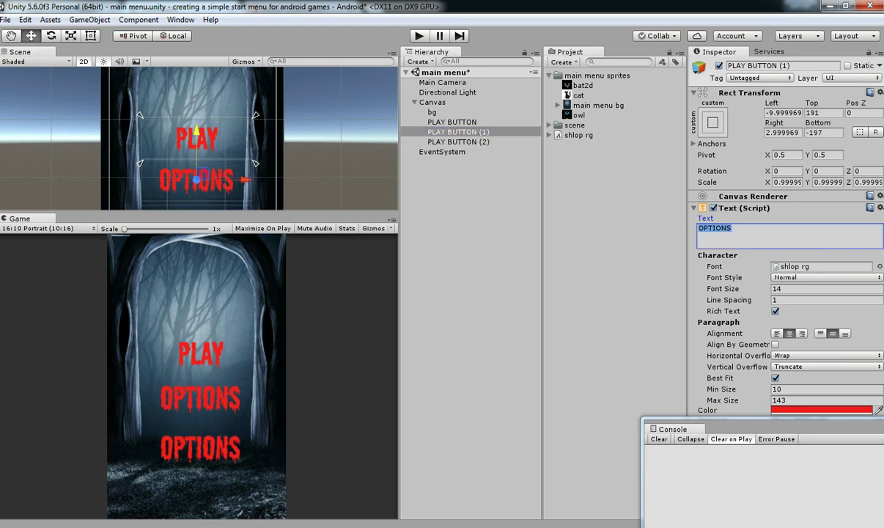
{"action": "left_click", "coordinate": [762, 66]}
{"action": "key", "text": "ctrl+v"}
{"action": "key", "text": "Return"}
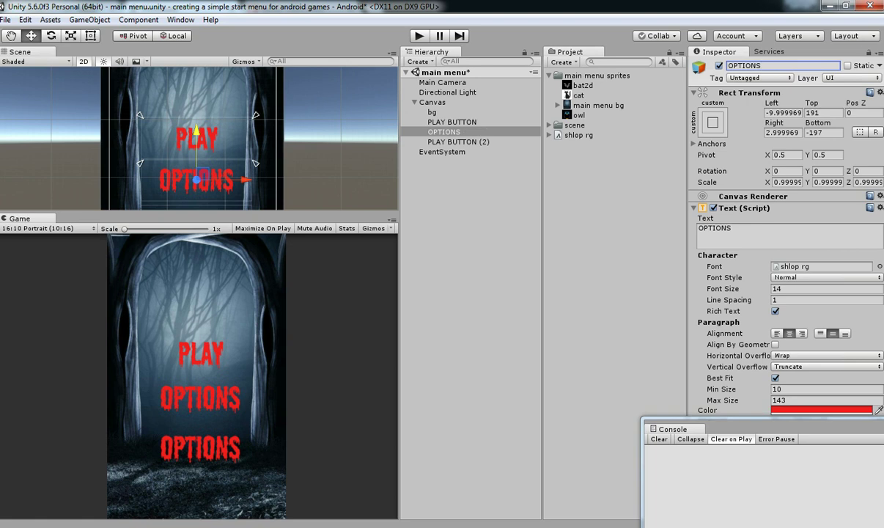
- Set the lowest menu item's text to EXIT and move it up slightly to a top offset of about 398
{"action": "double_click", "coordinate": [458, 142]}
{"action": "left_click", "coordinate": [733, 229]}
{"action": "type", "text": "s"}
{"action": "key", "text": "BackSpace"}
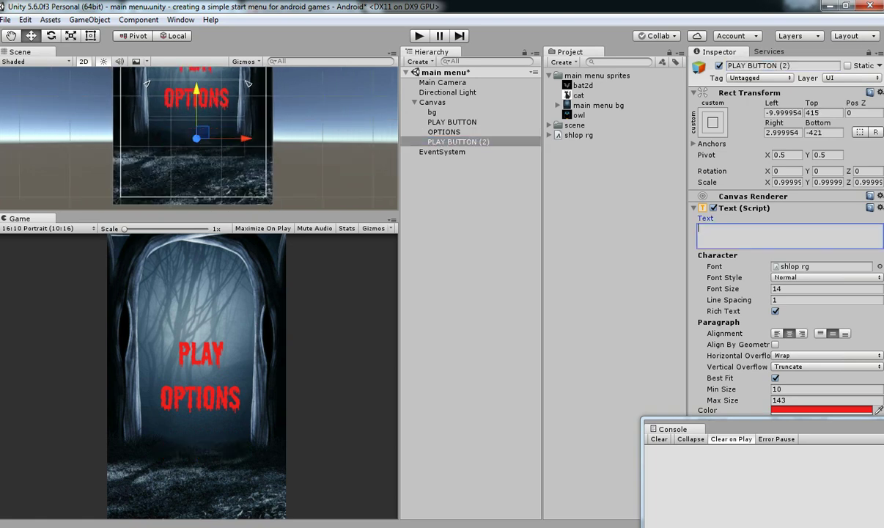
{"action": "type", "text": "EXIT"}
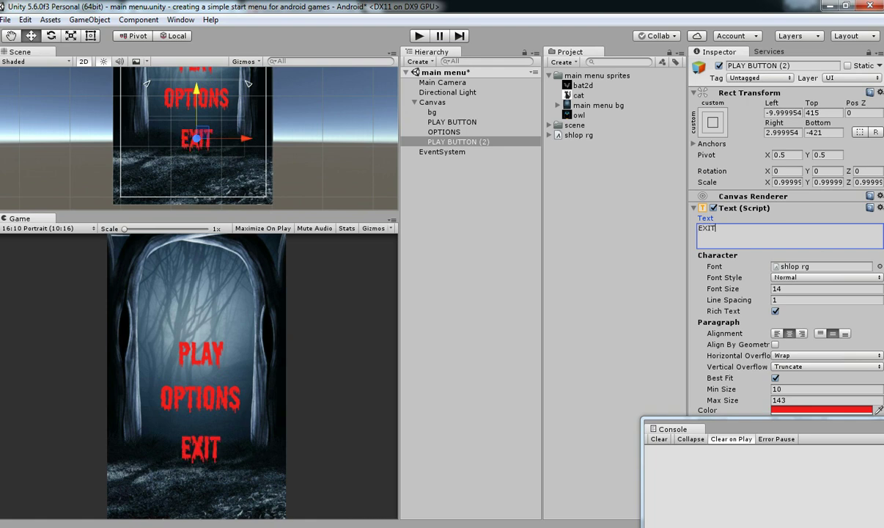
{"action": "left_click_drag", "start_coordinate": [196, 90], "coordinate": [196, 86]}
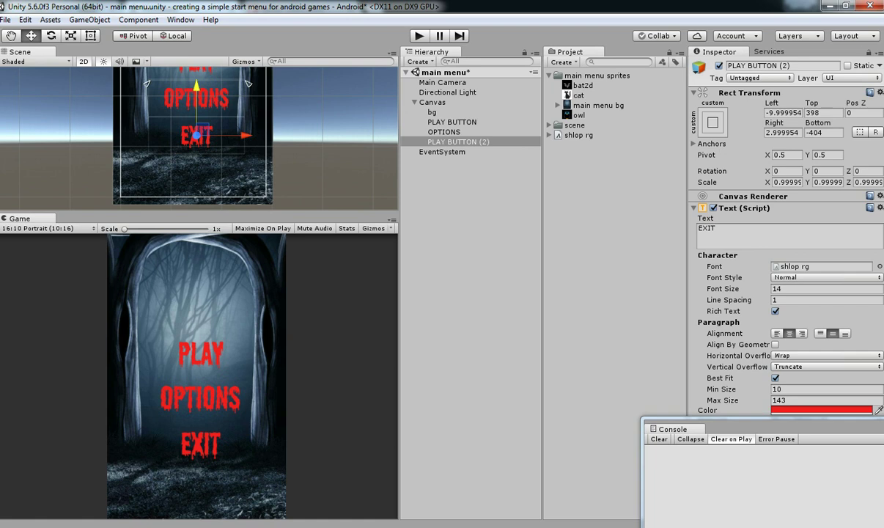
- Rename the PLAY BUTTON (2) object as EXIT, reusing its text content
{"action": "double_click", "coordinate": [458, 141]}
{"action": "double_click", "coordinate": [712, 229]}
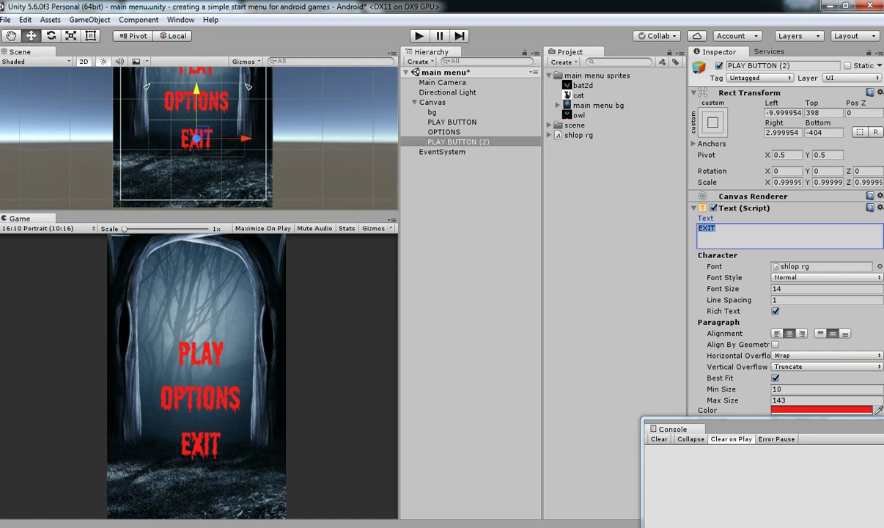
{"action": "key", "text": "ctrl+c"}
{"action": "left_click", "coordinate": [762, 66]}
{"action": "key", "text": "ctrl+v"}
{"action": "key", "text": "Return"}
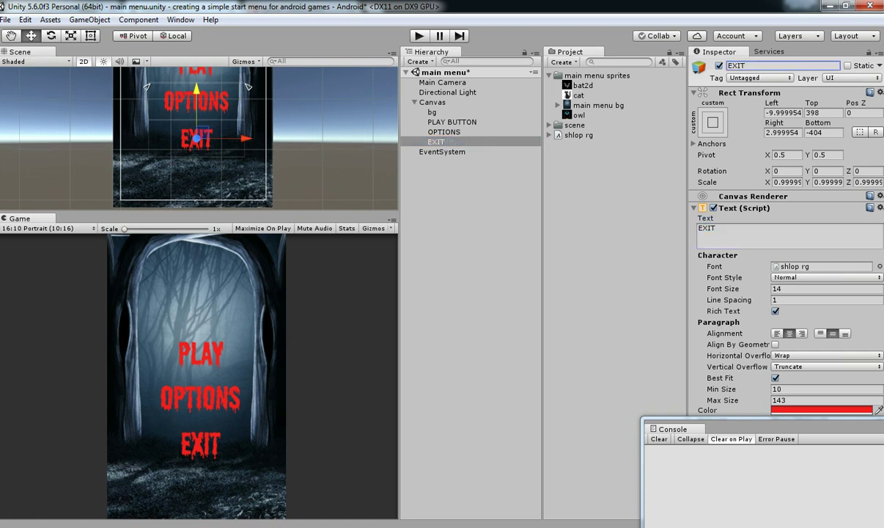
- Nudge the OPTIONS text up to a top offset of about 185
{"action": "double_click", "coordinate": [443, 132]}
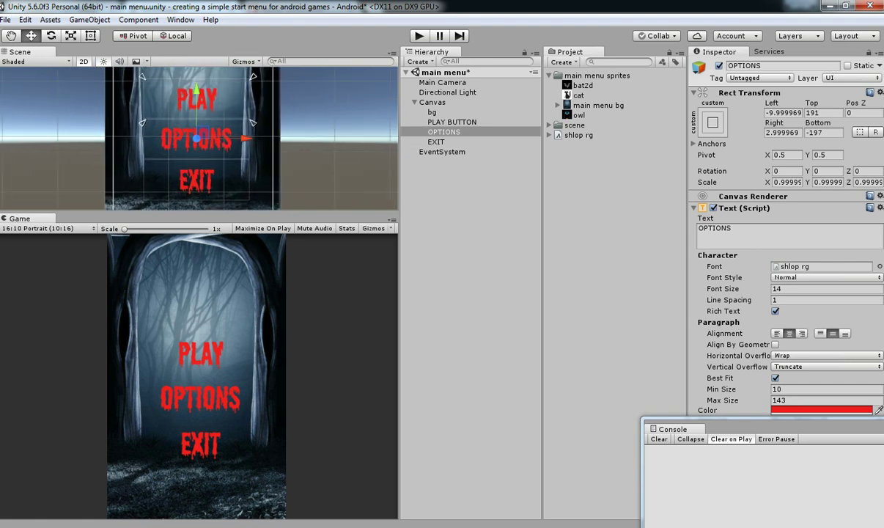
{"action": "left_click_drag", "start_coordinate": [197, 141], "coordinate": [198, 137]}
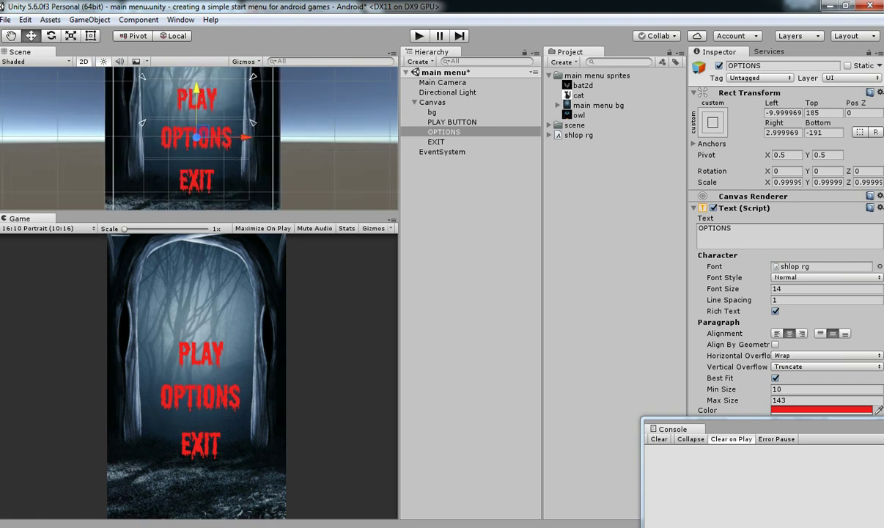
{"action": "double_click", "coordinate": [444, 131]}
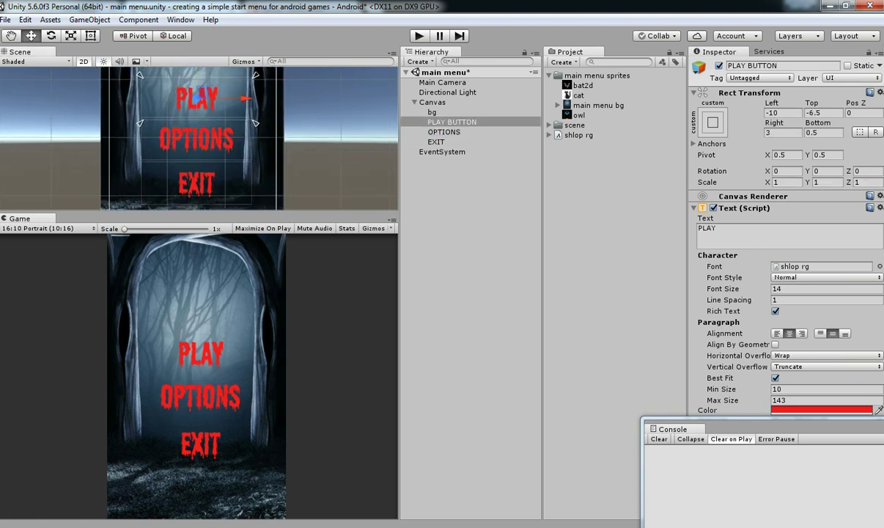
{"action": "scroll", "coordinate": [192, 139], "scroll_direction": "up", "scroll_amount": 1}
- Duplicate the OPTIONS text and lower the copy to a top offset of about 275, between OPTIONS and EXIT
{"action": "left_click", "coordinate": [444, 132]}
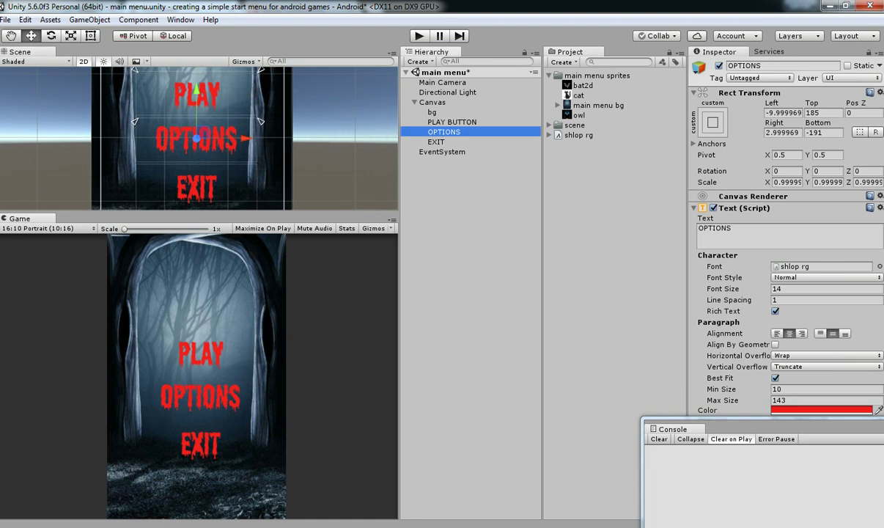
{"action": "key", "text": "ctrl+d"}
{"action": "left_click_drag", "start_coordinate": [196, 139], "coordinate": [198, 158]}
- Set the duplicated menu item's text to leaderboard
{"action": "left_click", "coordinate": [718, 228]}
{"action": "type", "text": "lea"}
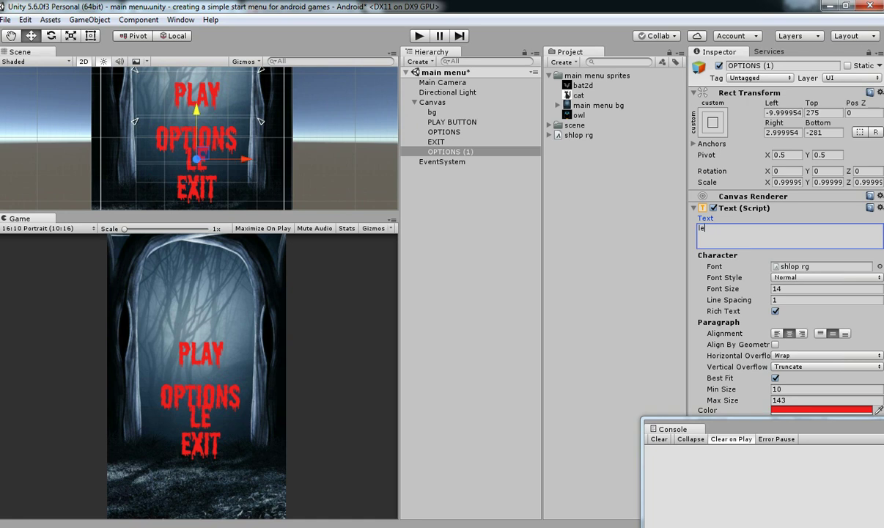
{"action": "key", "text": "BackSpace"}
{"action": "key", "text": "BackSpace"}
{"action": "type", "text": "ea"}
{"action": "key", "text": "BackSpace"}
{"action": "key", "text": "BackSpace"}
{"action": "type", "text": "ead"}
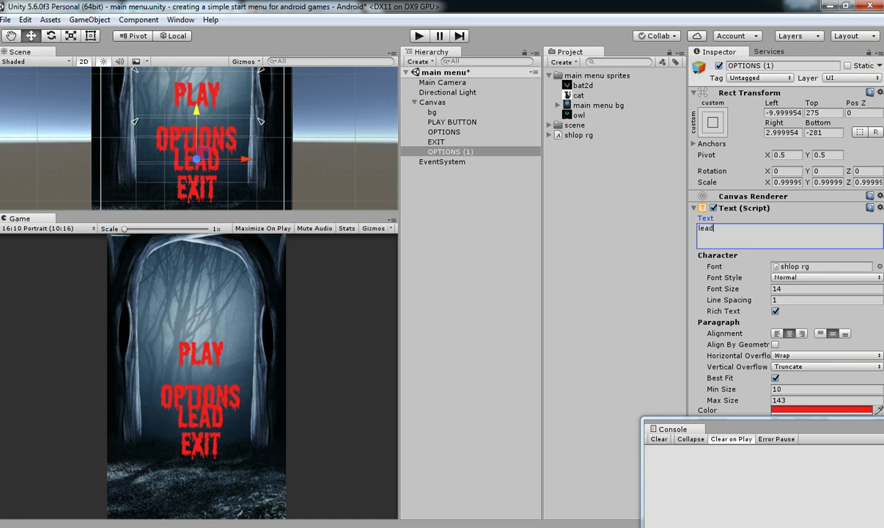
{"action": "type", "text": "erboard"}
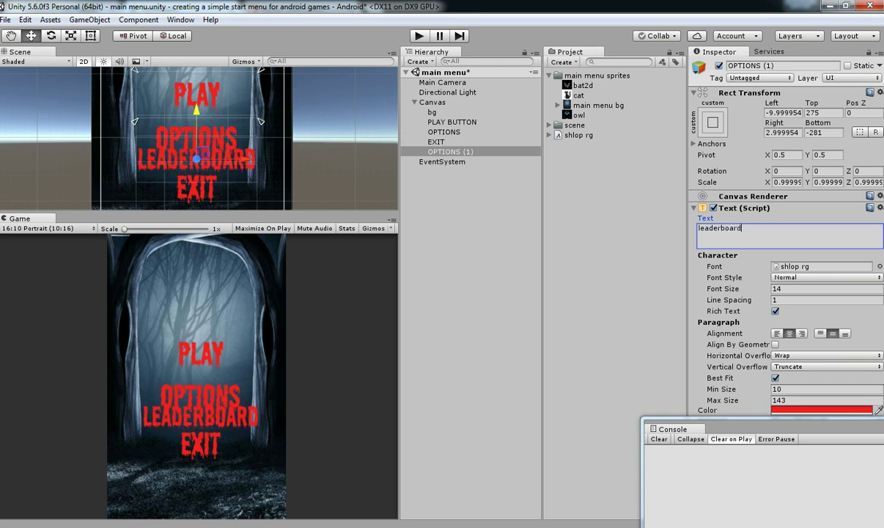
- Raise the PLAY and OPTIONS texts slightly to make room for the leaderboard text below them
{"action": "left_click", "coordinate": [444, 132]}
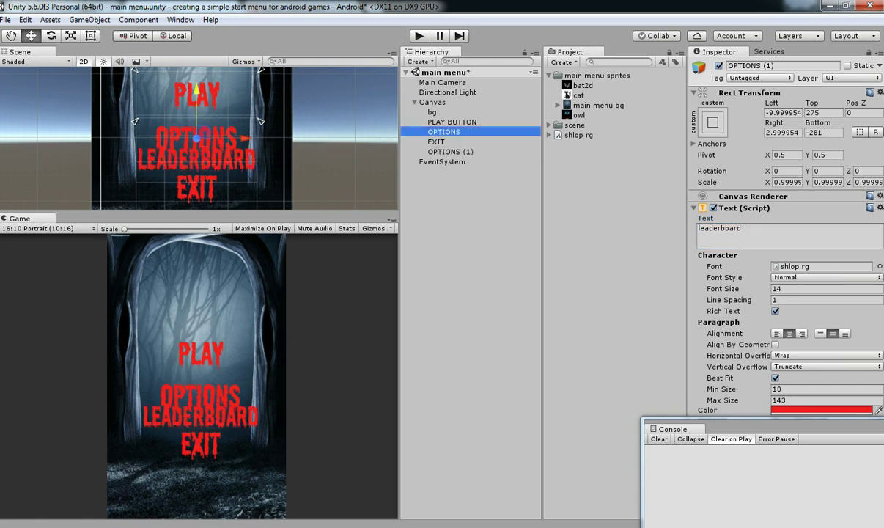
{"action": "left_click", "coordinate": [452, 122]}
{"action": "double_click", "coordinate": [452, 123]}
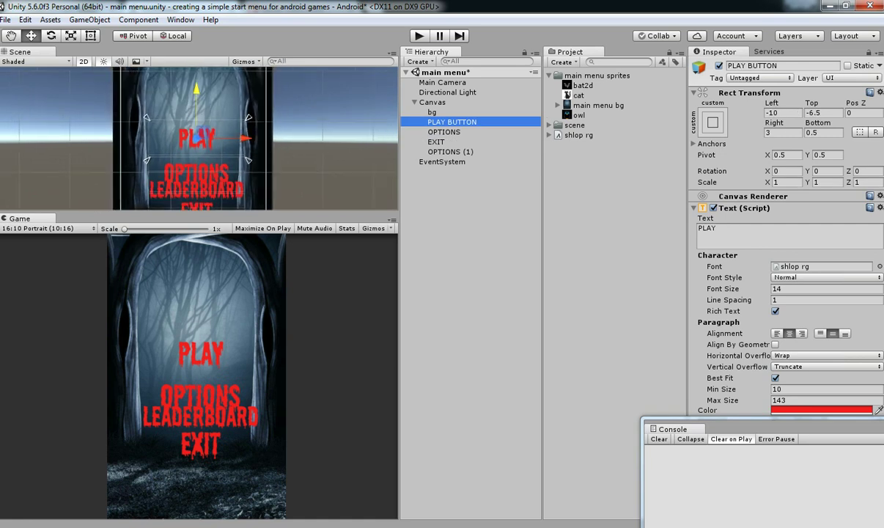
{"action": "left_click_drag", "start_coordinate": [197, 91], "coordinate": [197, 87]}
{"action": "left_click", "coordinate": [196, 166]}
{"action": "mouse_move", "coordinate": [197, 173]}
{"action": "left_mouse_down"}
{"action": "mouse_move", "coordinate": [197, 139]}
{"action": "mouse_move", "coordinate": [196, 184]}
{"action": "mouse_move", "coordinate": [196, 160]}
{"action": "left_mouse_up"}
- Lower the EXIT text slightly and place the leaderboard text at a top offset of about 278
{"action": "scroll", "coordinate": [196, 139], "scroll_direction": "down", "scroll_amount": 2}
{"action": "left_click", "coordinate": [196, 185]}
{"action": "left_click", "coordinate": [197, 204]}
{"action": "left_click_drag", "start_coordinate": [196, 208], "coordinate": [196, 209]}
{"action": "left_click", "coordinate": [196, 184]}
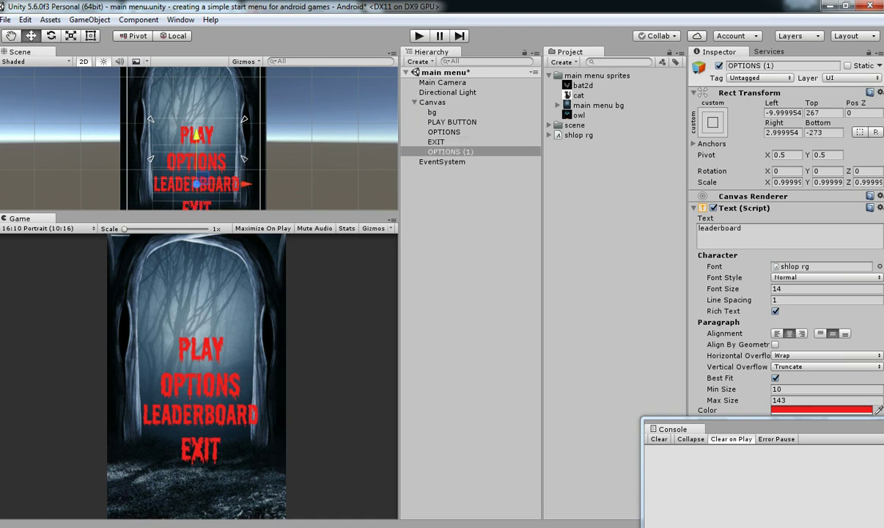
{"action": "left_click_drag", "start_coordinate": [196, 184], "coordinate": [196, 186]}
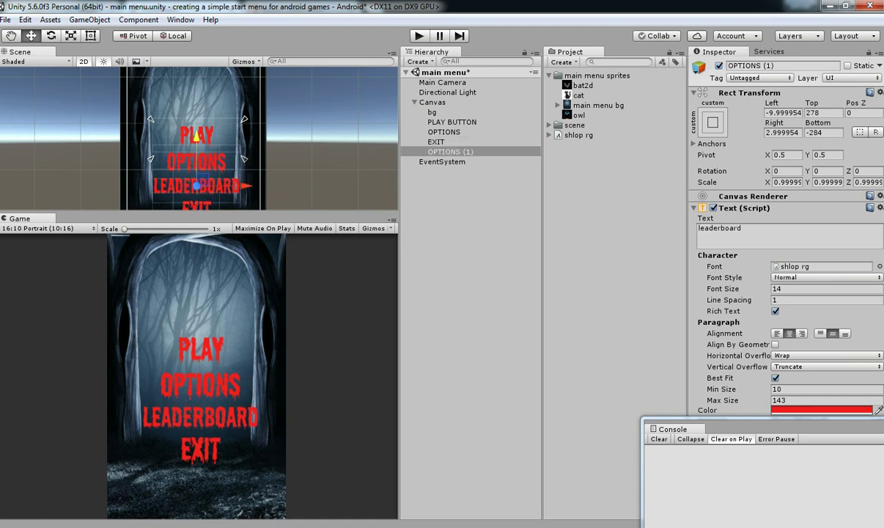
- Rename the OPTIONS (1) object as leaderboard, reusing its text content
{"action": "double_click", "coordinate": [450, 152]}
{"action": "left_click", "coordinate": [740, 230]}
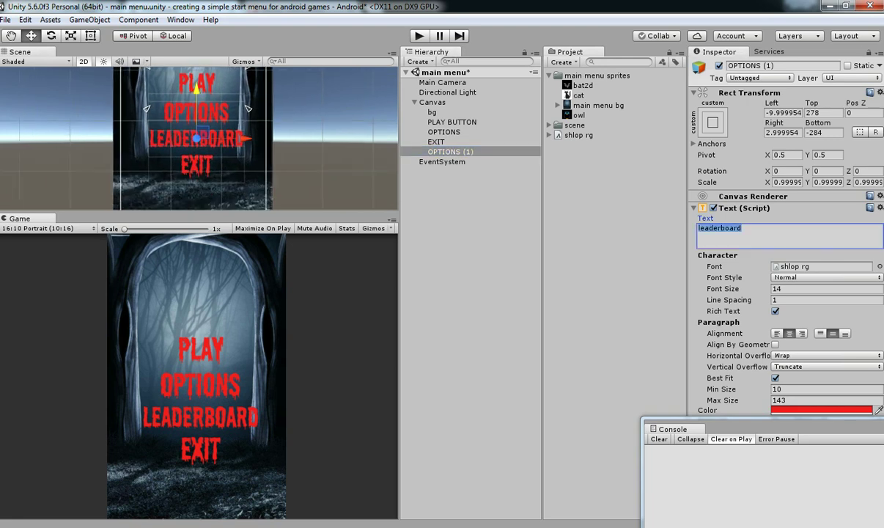
{"action": "left_click", "coordinate": [769, 66]}
{"action": "key", "text": "ctrl+v"}
{"action": "key", "text": "Return"}
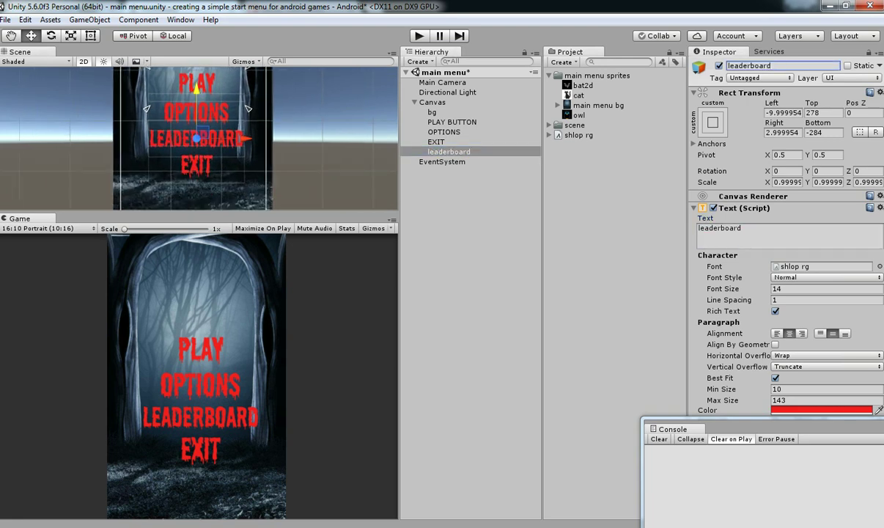
{"action": "left_click", "coordinate": [432, 102]}
{"action": "right_click", "coordinate": [441, 102]}
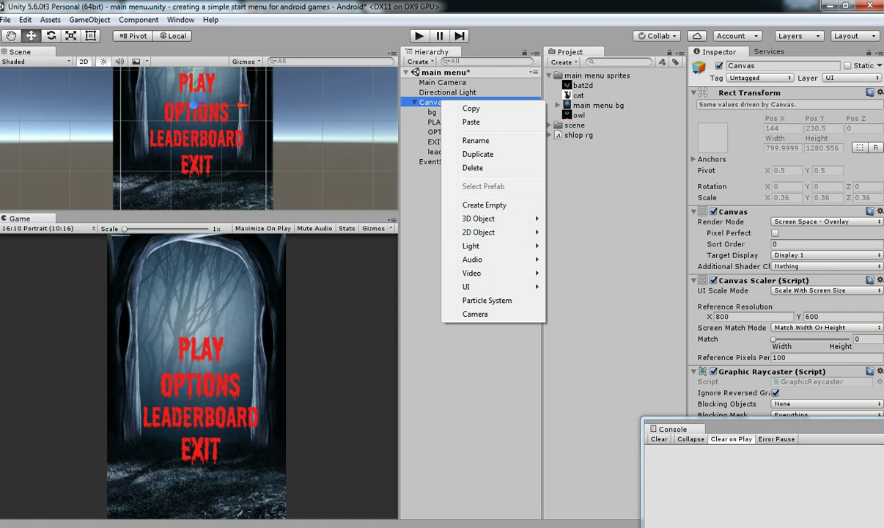
{"action": "left_click", "coordinate": [427, 209]}
- Place a duplicate of the leaderboard text above PLAY at a top offset of about -326, rotated about 0.1 degrees around Z
{"action": "left_click", "coordinate": [449, 152]}
{"action": "key", "text": "ctrl+d"}
{"action": "left_click_drag", "start_coordinate": [196, 90], "coordinate": [196, 1]}
{"action": "key", "text": "f"}
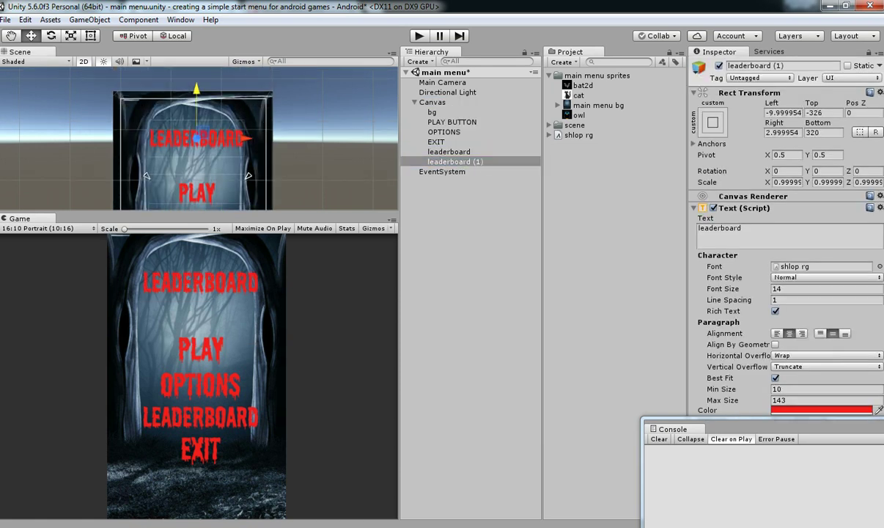
{"action": "key", "text": "e"}
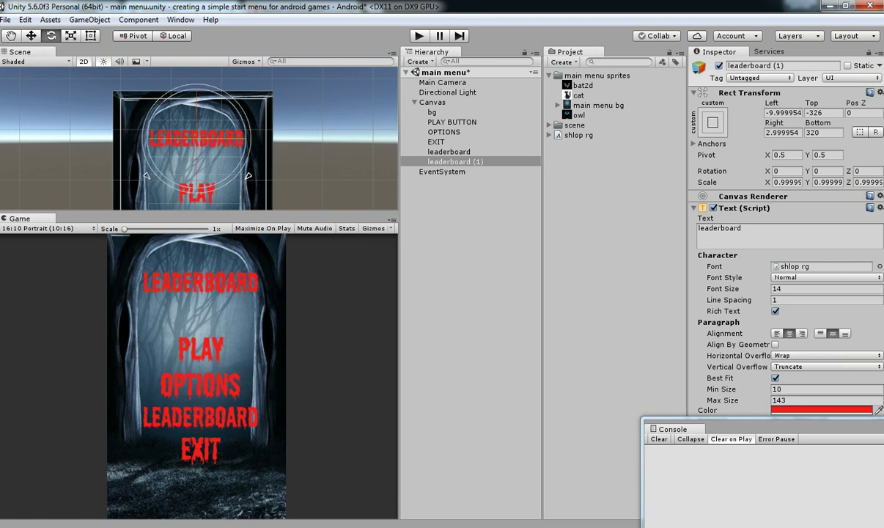
{"action": "mouse_move", "coordinate": [250, 139]}
{"action": "left_mouse_down"}
{"action": "mouse_move", "coordinate": [250, 103]}
{"action": "mouse_move", "coordinate": [250, 157]}
{"action": "mouse_move", "coordinate": [248, 140]}
{"action": "left_mouse_up"}
- Set the duplicated heading's text to hunting menu
{"action": "left_click", "coordinate": [759, 231]}
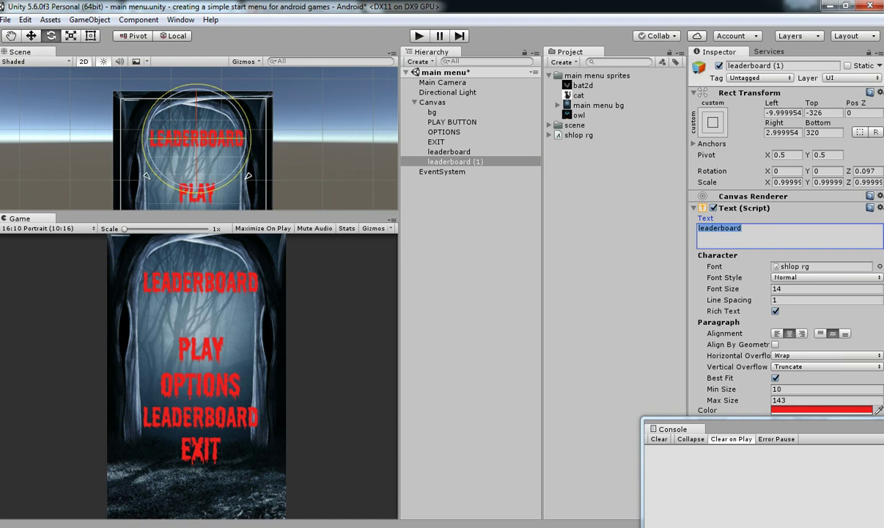
{"action": "type", "text": "hunti"}
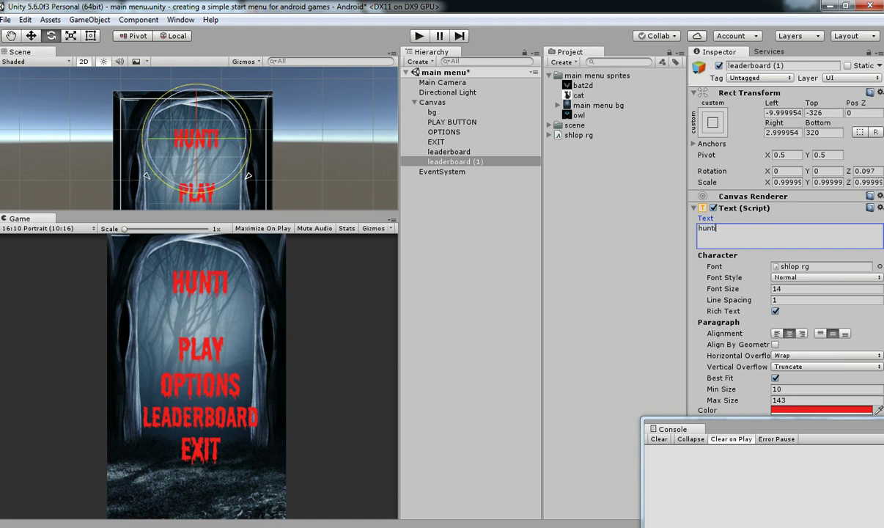
{"action": "type", "text": "g"}
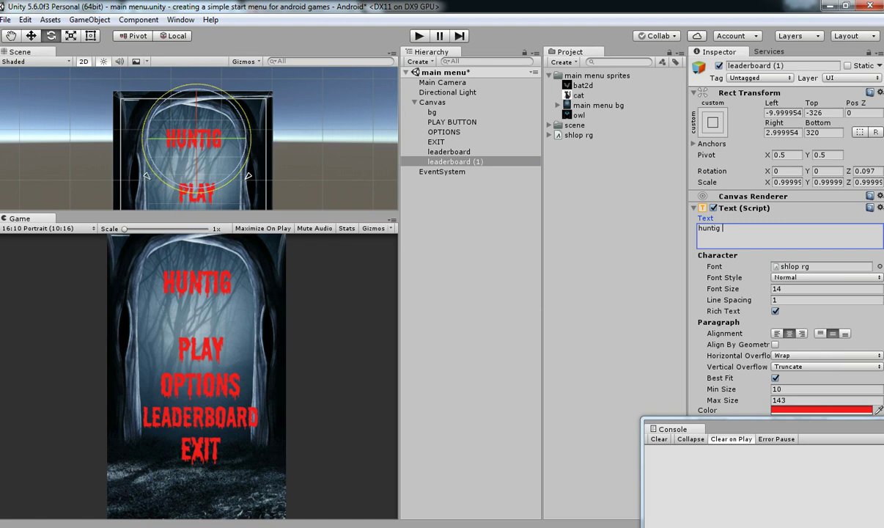
{"action": "key", "text": "BackSpace"}
{"action": "key", "text": "BackSpace"}
{"action": "type", "text": "ng menu"}
- Move the hunting menu heading up to a top offset of about -410 and a left offset of about -10.5
{"action": "left_click", "coordinate": [31, 35]}
{"action": "scroll", "coordinate": [196, 137], "scroll_direction": "up", "scroll_amount": 2}
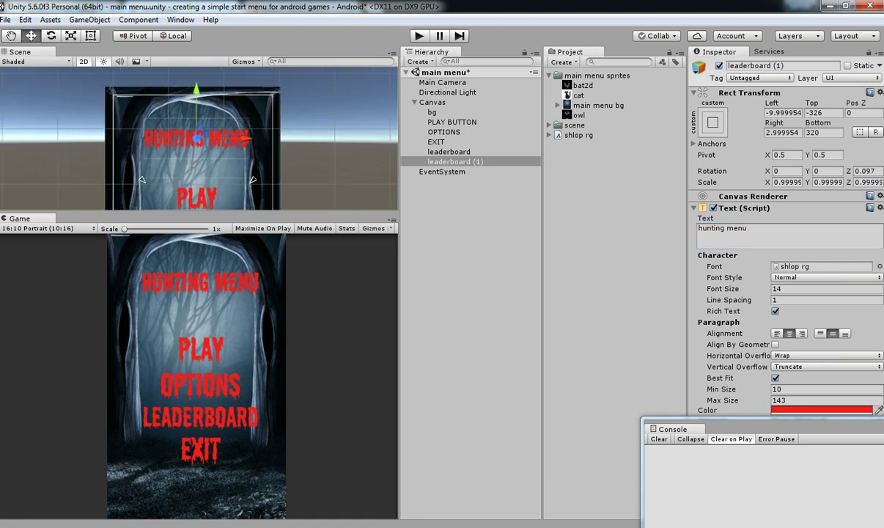
{"action": "left_click_drag", "start_coordinate": [198, 137], "coordinate": [198, 119]}
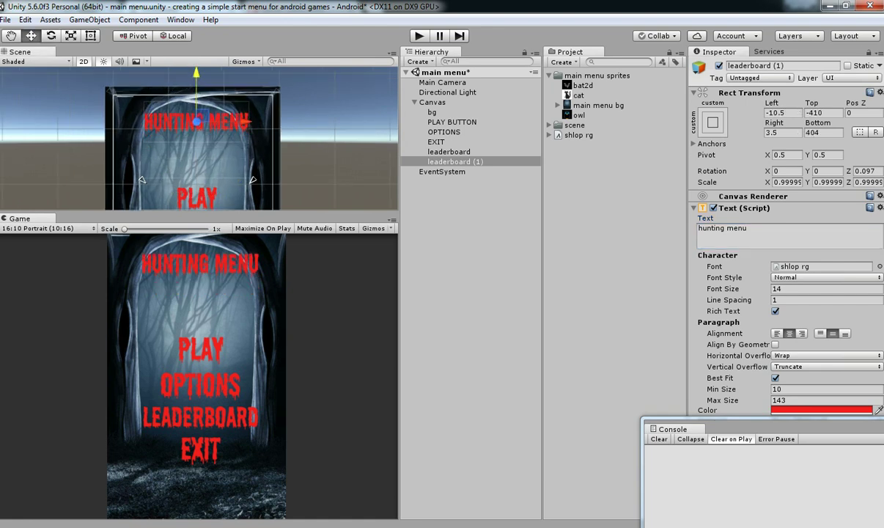
- Switch to Chrome and download the Beat My Guest font from the 1001 Fonts horror results
{"action": "key", "text": "alt+Tab"}
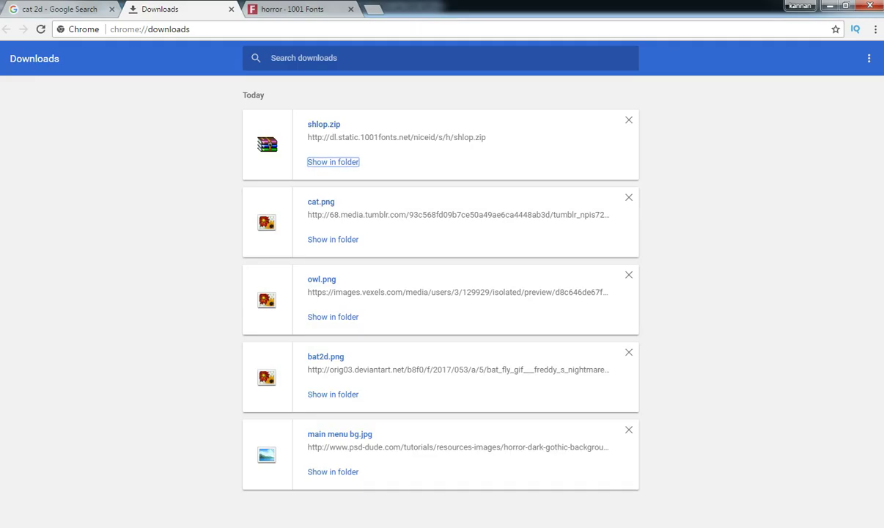
{"action": "key", "text": "ctrl+Tab"}
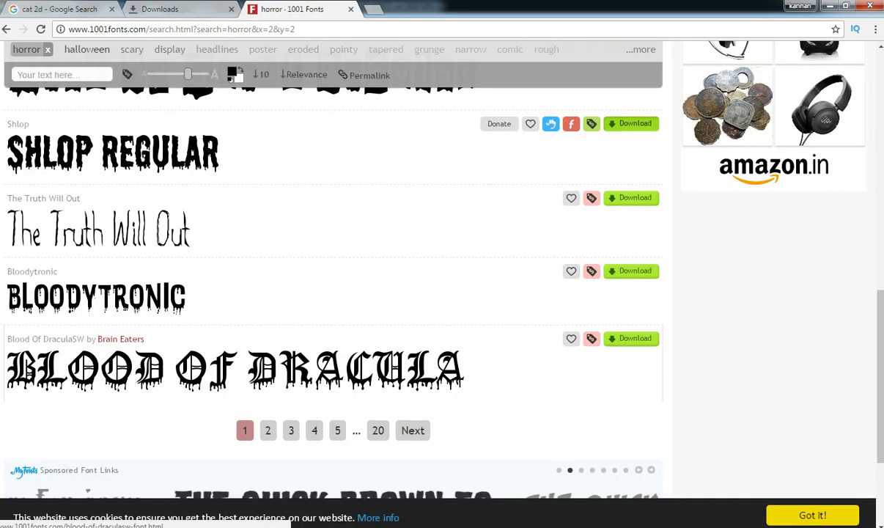
{"action": "scroll", "coordinate": [334, 297], "scroll_direction": "up", "scroll_amount": 1}
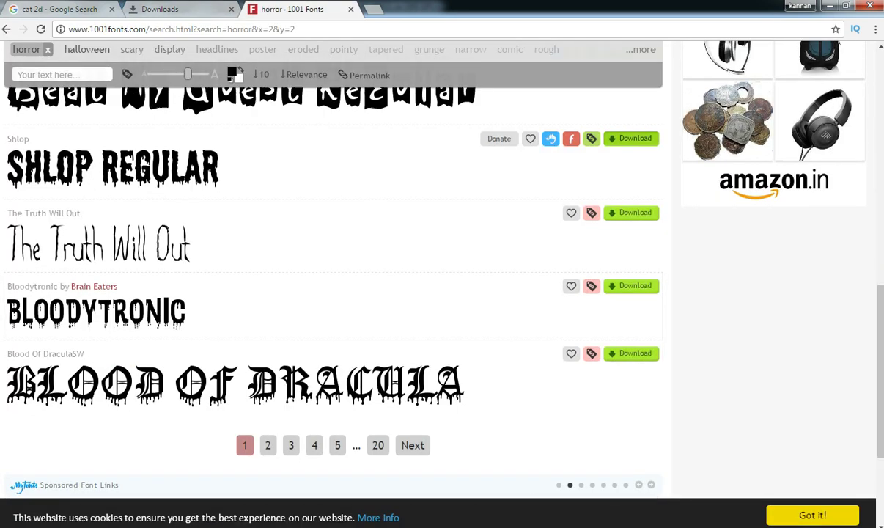
{"action": "scroll", "coordinate": [419, 293], "scroll_direction": "up", "scroll_amount": 1}
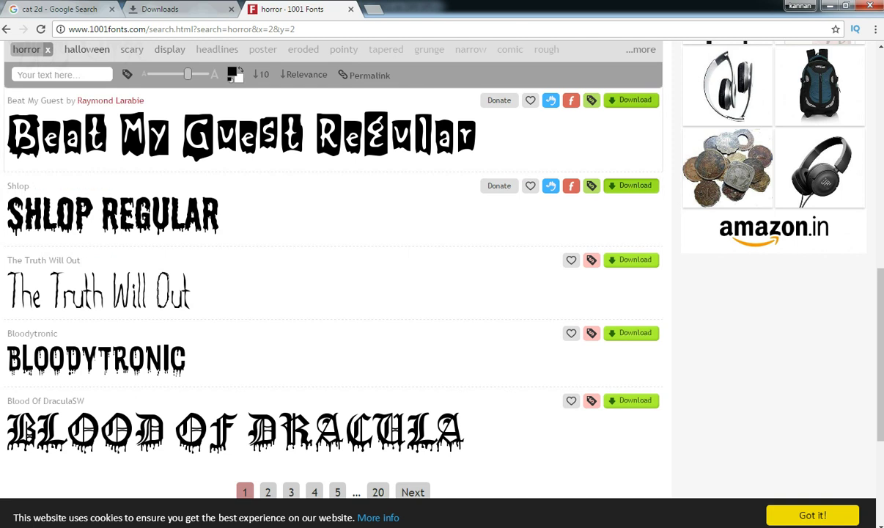
{"action": "left_click", "coordinate": [631, 100]}
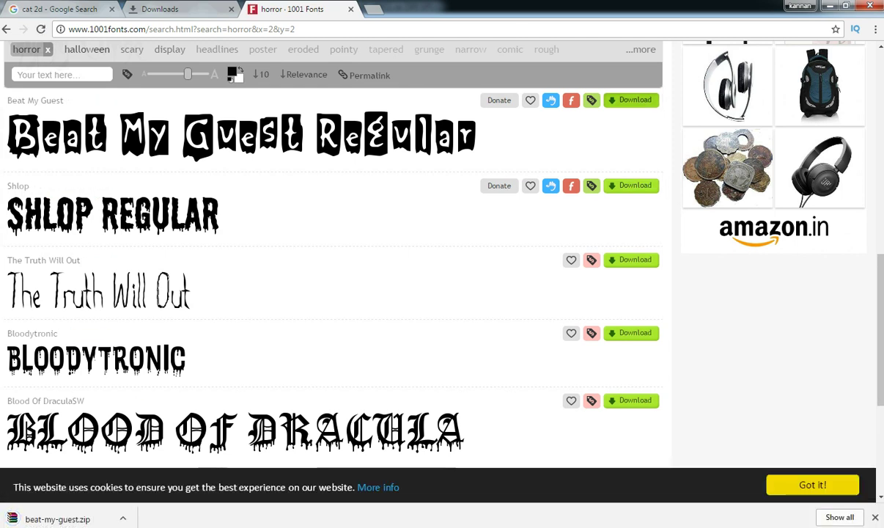
- Extract the downloaded beat-my-guest archive into its own folder and select the beat my guest TrueType font inside
{"action": "left_click", "coordinate": [839, 520]}
{"action": "left_click", "coordinate": [333, 162]}
{"action": "right_click", "coordinate": [147, 138]}
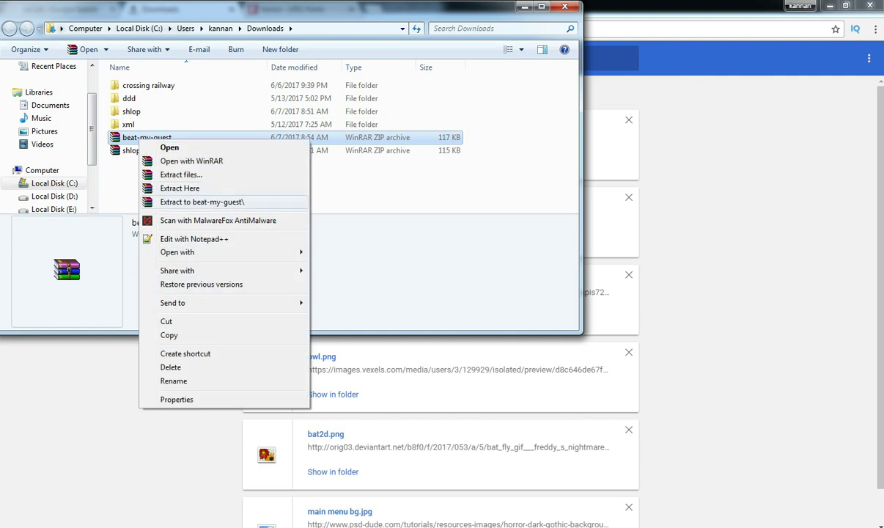
{"action": "left_click", "coordinate": [179, 188]}
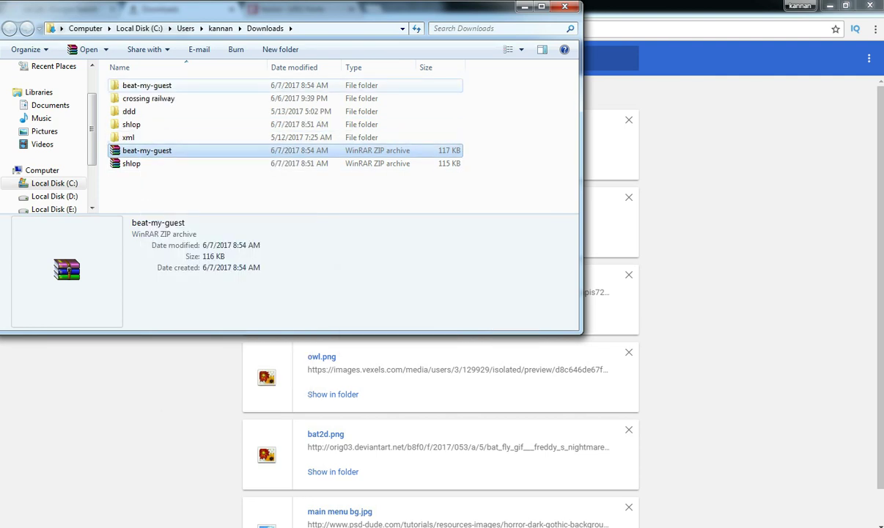
{"action": "double_click", "coordinate": [147, 85]}
{"action": "left_click", "coordinate": [146, 86]}
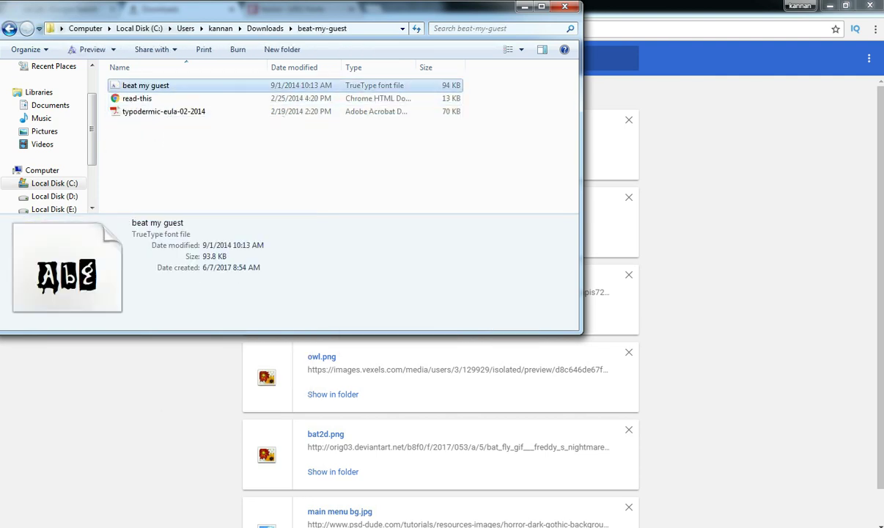
- Switch back to Unity and import the beat my guest font file from File Explorer into the project assets
{"action": "key", "text": "alt+Tab"}
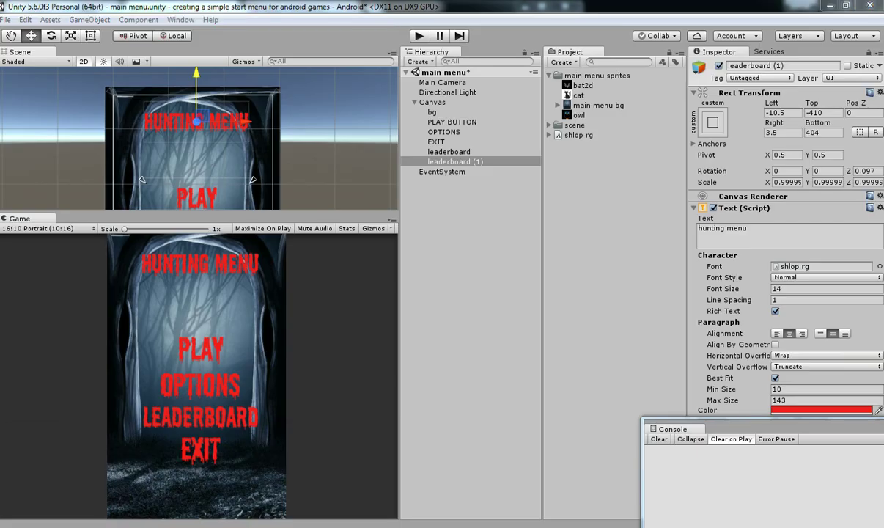
{"action": "left_click", "coordinate": [478, 476]}
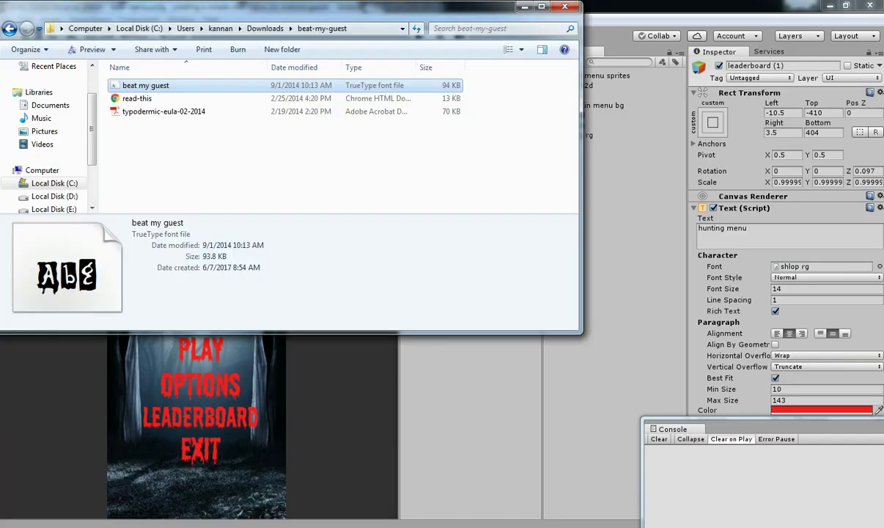
{"action": "left_click_drag", "start_coordinate": [330, 7], "coordinate": [311, 222]}
{"action": "left_click_drag", "start_coordinate": [139, 302], "coordinate": [611, 183]}
{"action": "left_click", "coordinate": [524, 109]}
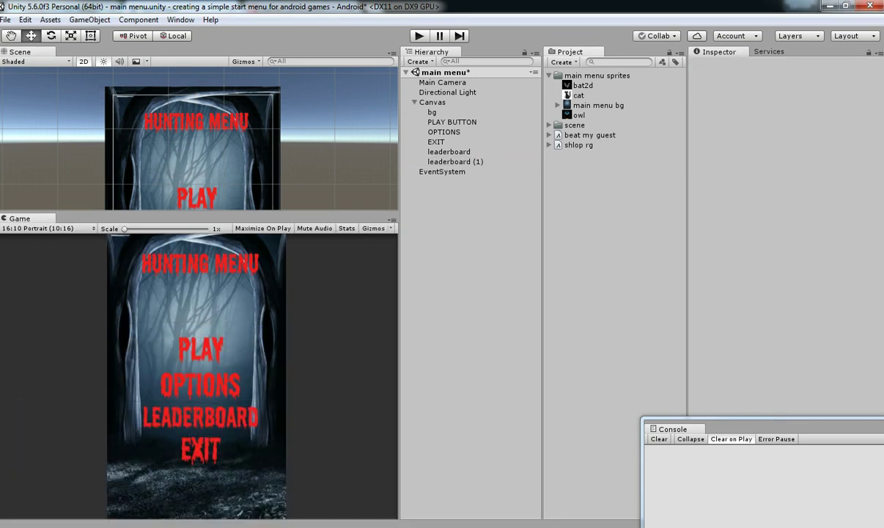
- Create a folder named fonts in the project assets and select the beat my guest font
{"action": "left_click", "coordinate": [562, 61]}
{"action": "left_click", "coordinate": [564, 72]}
{"action": "type", "text": "fonts"}
{"action": "key", "text": "Return"}
{"action": "left_click", "coordinate": [589, 145]}
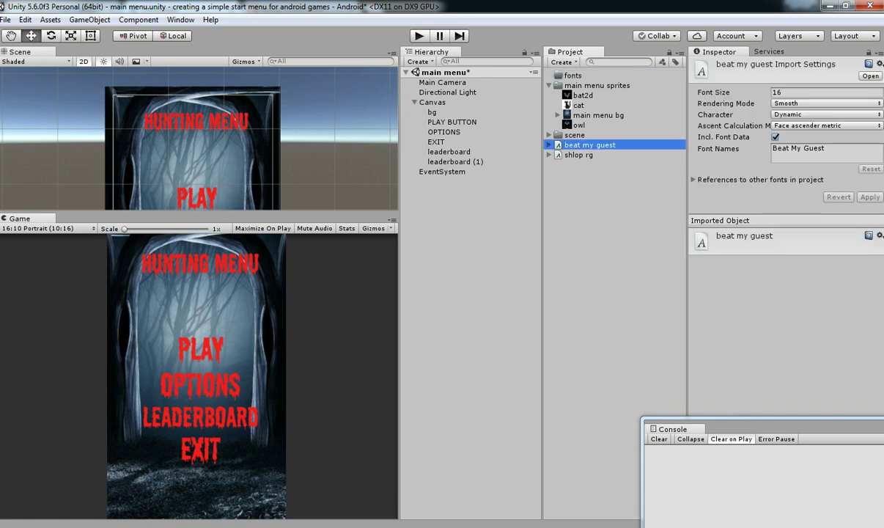
- Move the beat my guest and shlop rg fonts together into the fonts folder
{"action": "left_click", "coordinate": [589, 145], "text": "ctrl"}
{"action": "left_click", "coordinate": [589, 145], "text": "ctrl"}
{"action": "left_click", "coordinate": [579, 155], "text": "ctrl"}
{"action": "left_click_drag", "start_coordinate": [578, 154], "coordinate": [573, 75]}
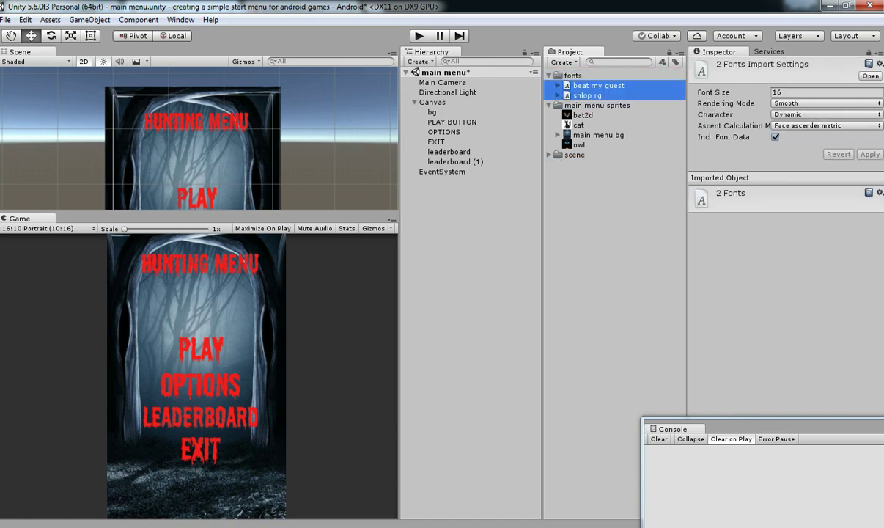
{"action": "left_click", "coordinate": [598, 85]}
- Rename the leaderboard (1) text object as title and assign the beat my guest font to it
{"action": "left_click", "coordinate": [455, 162]}
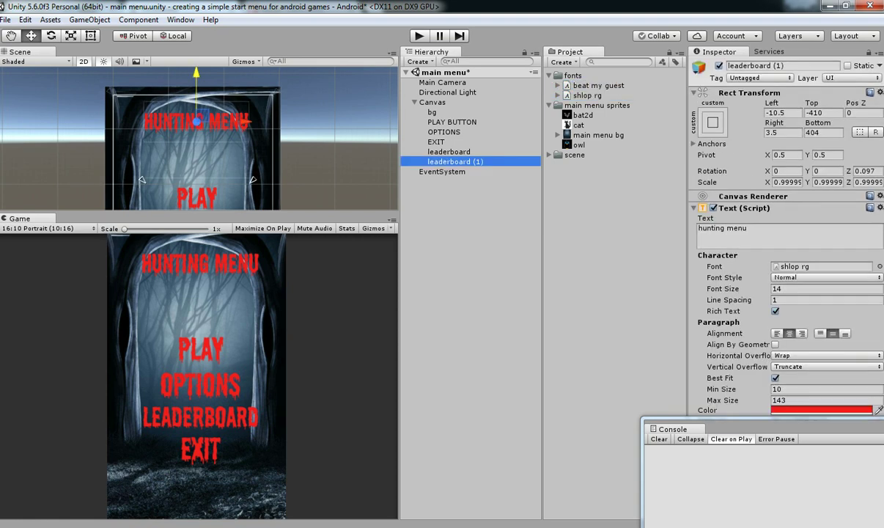
{"action": "left_click", "coordinate": [759, 231]}
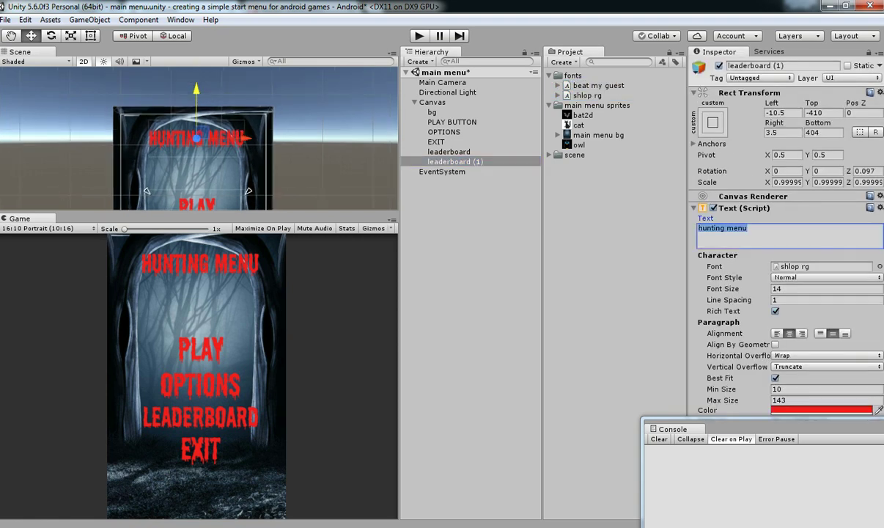
{"action": "left_click", "coordinate": [781, 66]}
{"action": "key", "text": "BackSpace"}
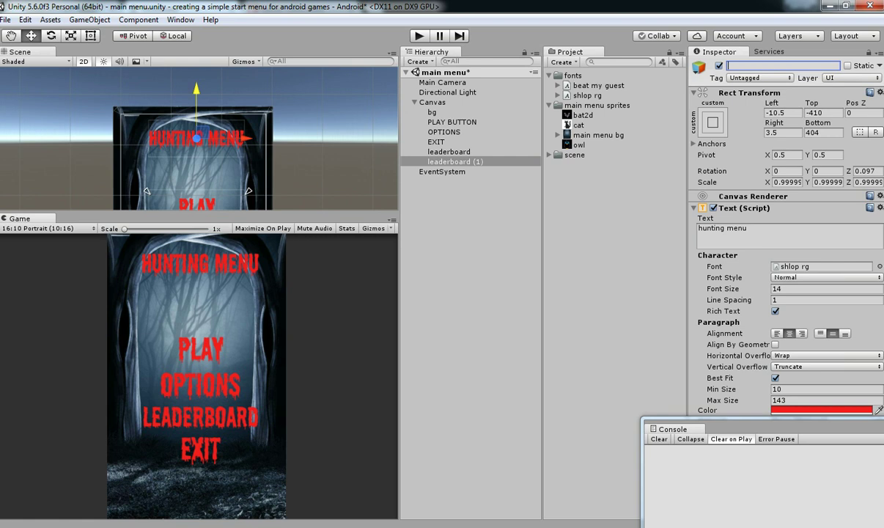
{"action": "type", "text": "title"}
{"action": "left_click_drag", "start_coordinate": [598, 86], "coordinate": [806, 267]}
{"action": "scroll", "coordinate": [202, 136], "scroll_direction": "up", "scroll_amount": 1}
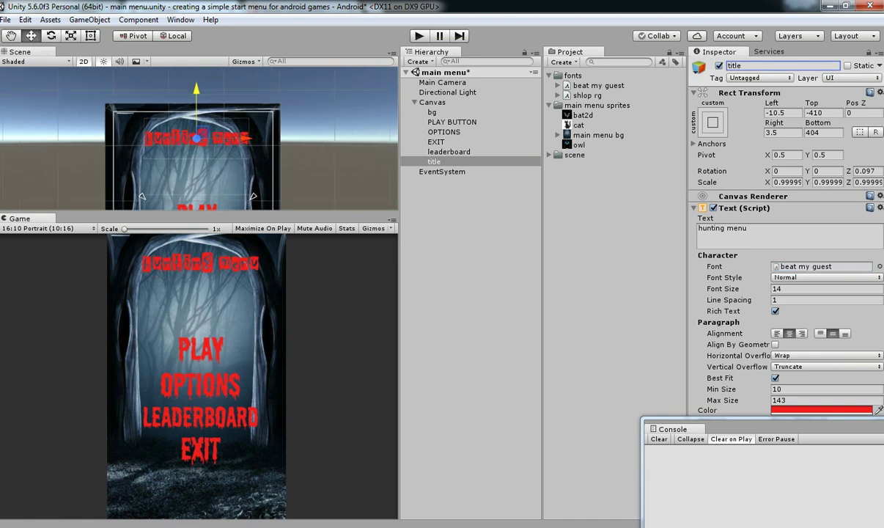
- Try several tones for the title text's colour and settle on a bright yellow
{"action": "left_click", "coordinate": [820, 410]}
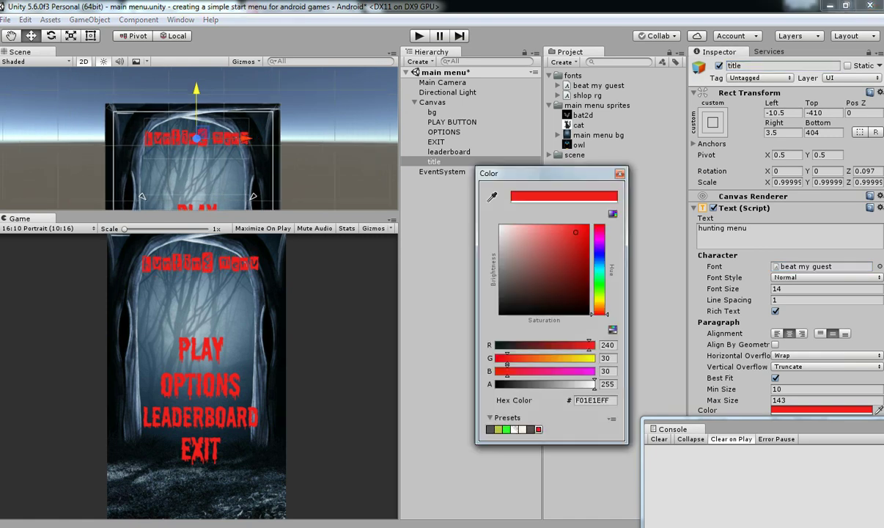
{"action": "left_click", "coordinate": [501, 299]}
{"action": "mouse_move", "coordinate": [501, 299]}
{"action": "left_mouse_down"}
{"action": "mouse_move", "coordinate": [516, 244]}
{"action": "mouse_move", "coordinate": [512, 253]}
{"action": "left_mouse_up"}
{"action": "left_click", "coordinate": [612, 214]}
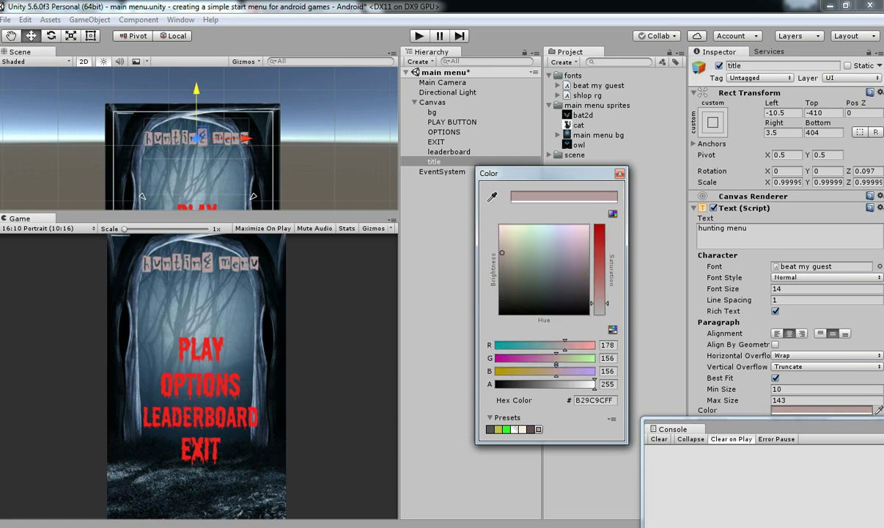
{"action": "left_click", "coordinate": [612, 214]}
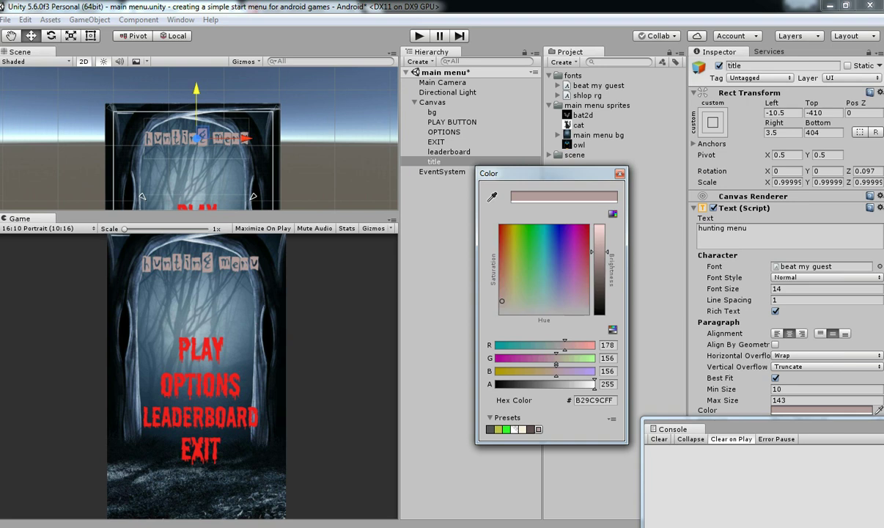
{"action": "left_click", "coordinate": [504, 242]}
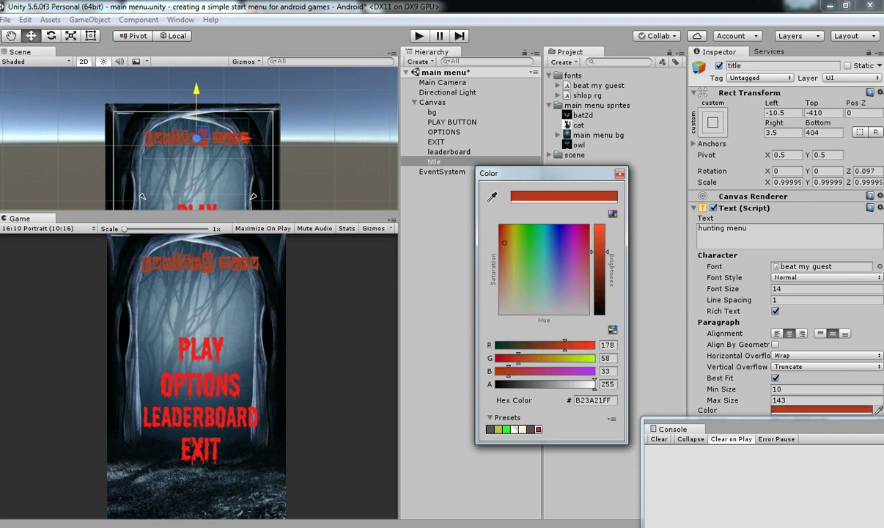
{"action": "mouse_move", "coordinate": [504, 243]}
{"action": "left_mouse_down"}
{"action": "mouse_move", "coordinate": [586, 228]}
{"action": "mouse_move", "coordinate": [550, 244]}
{"action": "mouse_move", "coordinate": [569, 298]}
{"action": "left_mouse_up"}
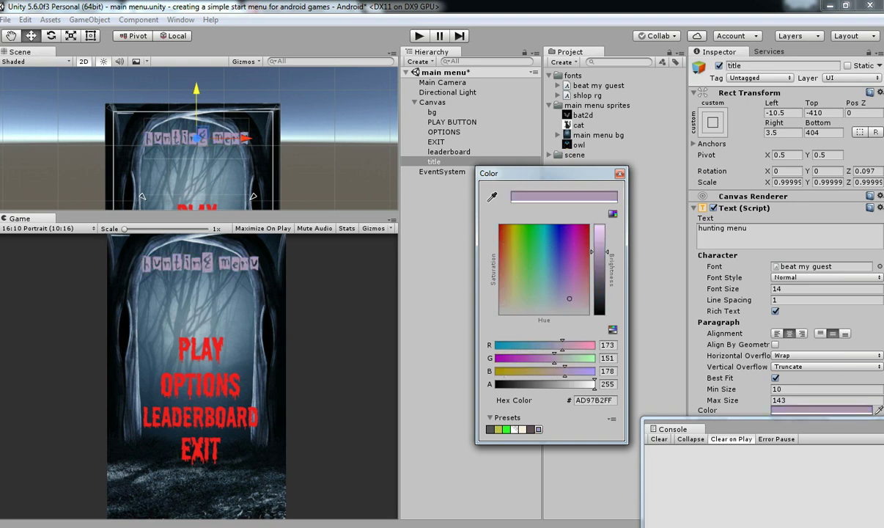
{"action": "left_click", "coordinate": [613, 214]}
{"action": "left_click", "coordinate": [541, 229]}
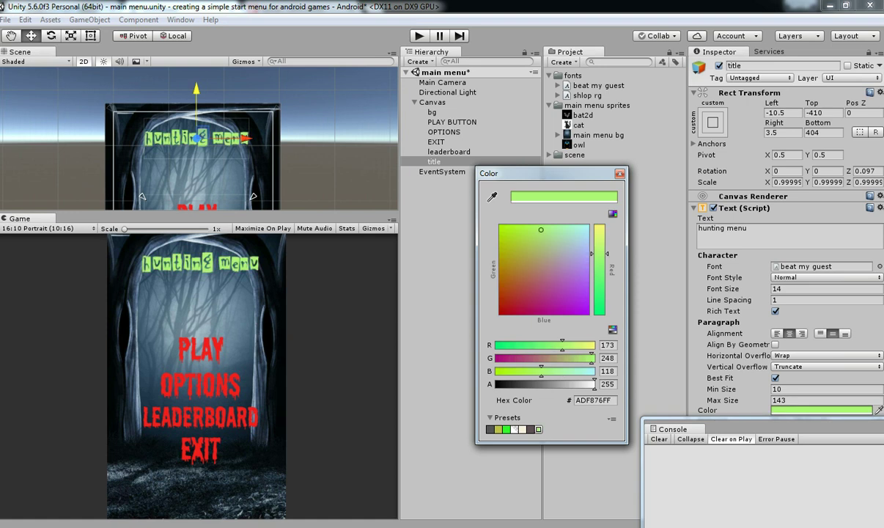
{"action": "left_click_drag", "start_coordinate": [540, 230], "coordinate": [500, 225]}
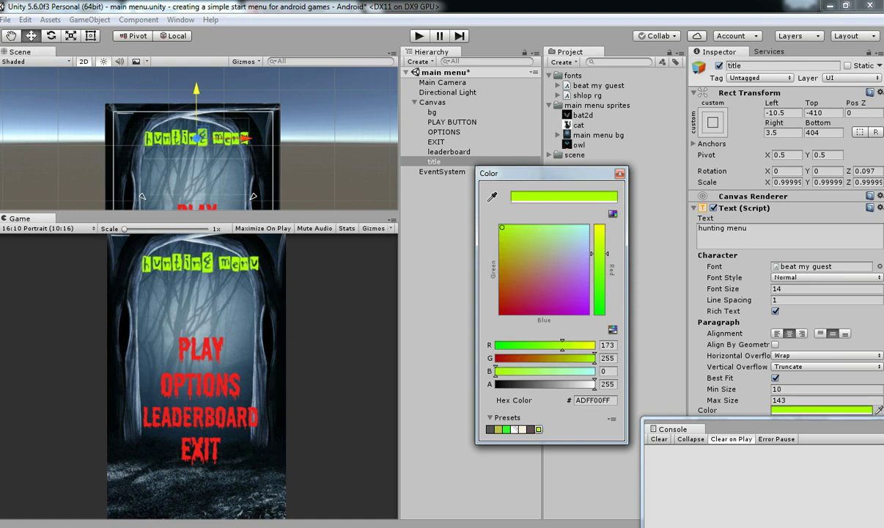
{"action": "mouse_move", "coordinate": [599, 254]}
{"action": "left_mouse_down"}
{"action": "mouse_move", "coordinate": [600, 230]}
{"action": "mouse_move", "coordinate": [600, 239]}
{"action": "left_mouse_up"}
{"action": "left_click_drag", "start_coordinate": [578, 344], "coordinate": [584, 344]}
{"action": "left_click_drag", "start_coordinate": [502, 227], "coordinate": [503, 232]}
{"action": "left_click", "coordinate": [619, 173]}
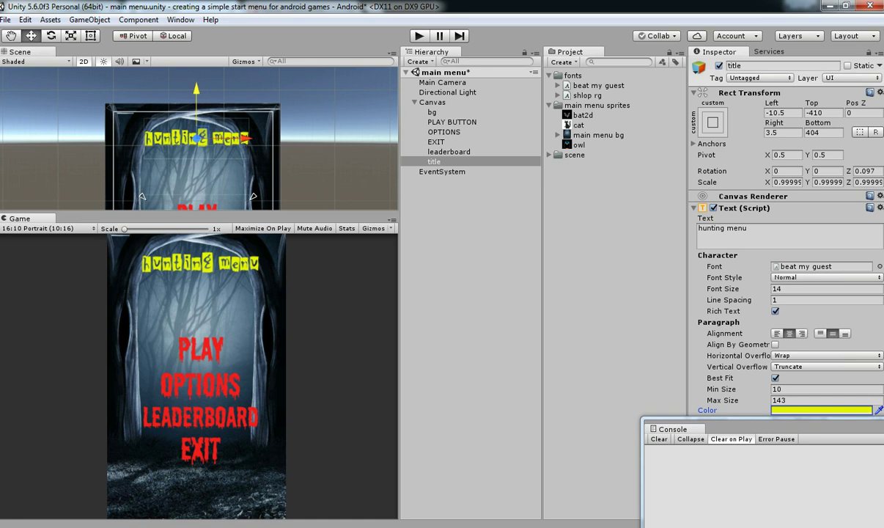
- Try "hunting main menu" as the title text and restore it to "hunting menu"
{"action": "double_click", "coordinate": [737, 229]}
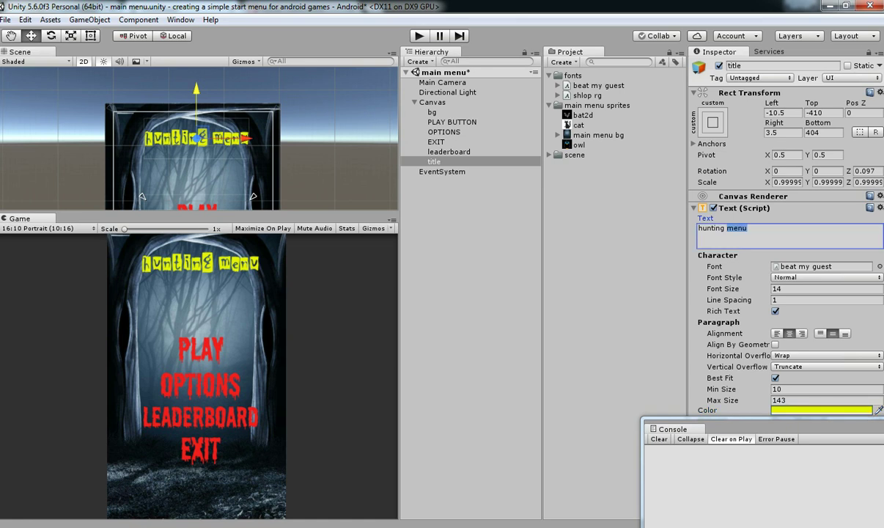
{"action": "type", "text": "main menu"}
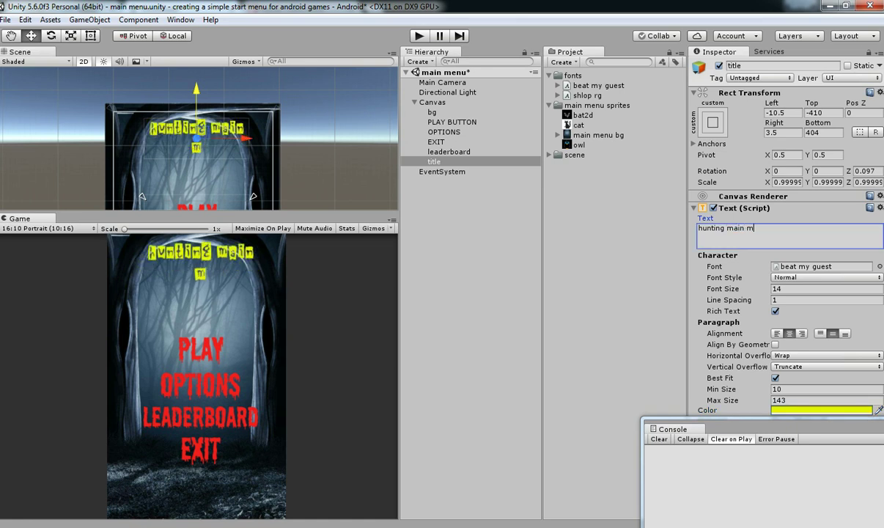
{"action": "key", "text": "BackSpace"}
{"action": "key", "text": "BackSpace"}
{"action": "key", "text": "BackSpace"}
{"action": "key", "text": "BackSpace"}
{"action": "key", "text": "BackSpace"}
{"action": "key", "text": "BackSpace"}
{"action": "key", "text": "BackSpace"}
{"action": "key", "text": "BackSpace"}
{"action": "key", "text": "BackSpace"}
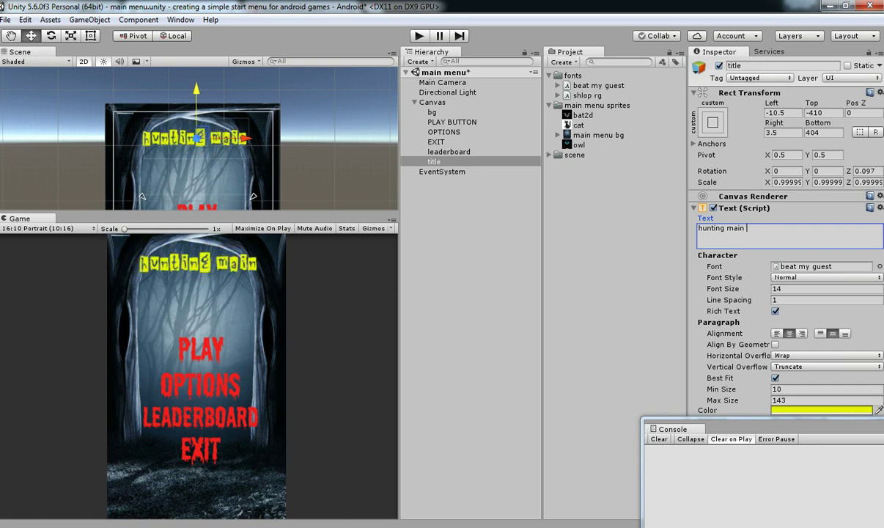
{"action": "type", "text": "menu"}
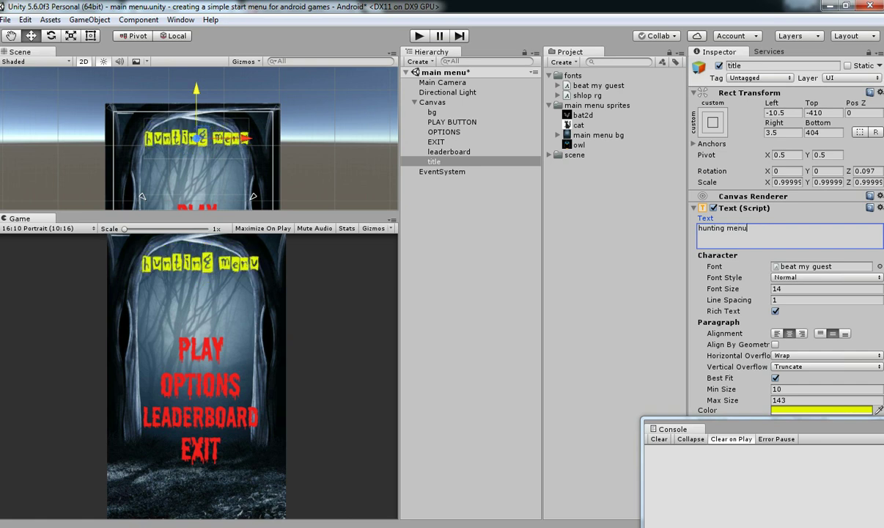
- Set the title's best-fit maximum size to 163 and fit its upper and lower anchors to its text rectangle
{"action": "scroll", "coordinate": [197, 138], "scroll_direction": "up", "scroll_amount": 2}
{"action": "left_click_drag", "start_coordinate": [722, 400], "coordinate": [735, 400]}
{"action": "key", "text": "t"}
{"action": "scroll", "coordinate": [197, 139], "scroll_direction": "down", "scroll_amount": 5}
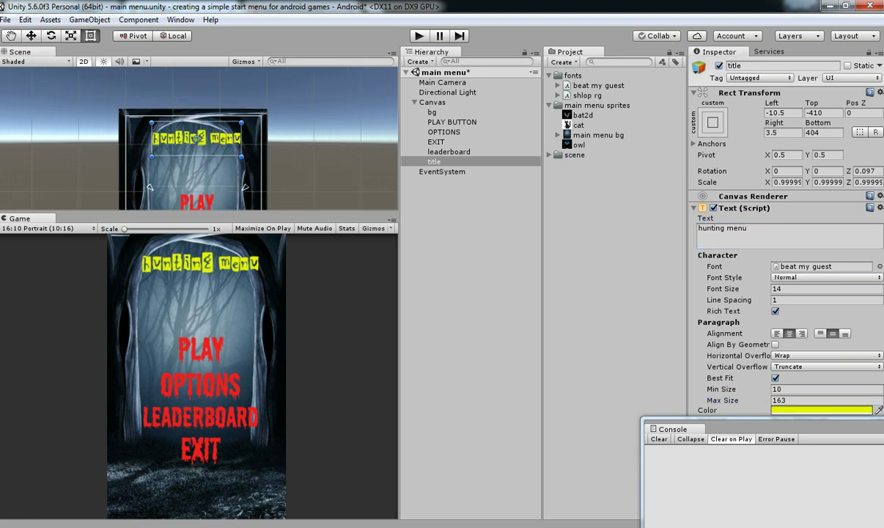
{"action": "left_click_drag", "start_coordinate": [150, 188], "coordinate": [149, 121]}
{"action": "scroll", "coordinate": [151, 122], "scroll_direction": "down", "scroll_amount": 6}
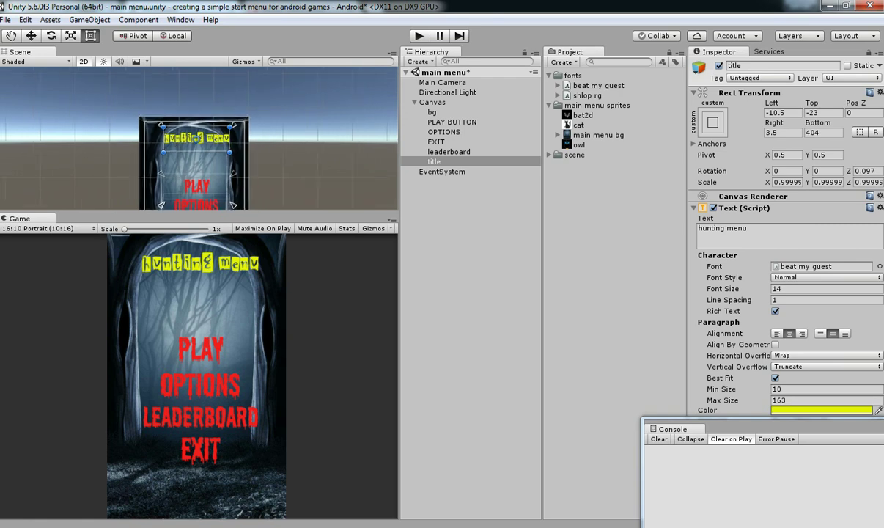
{"action": "left_click_drag", "start_coordinate": [163, 199], "coordinate": [171, 151]}
{"action": "scroll", "coordinate": [170, 152], "scroll_direction": "down", "scroll_amount": 1}
- Fit the anchors of the OPTIONS text to the corners of its rectangle in the scene
{"action": "left_click", "coordinate": [196, 176]}
{"action": "scroll", "coordinate": [197, 176], "scroll_direction": "down", "scroll_amount": 1}
{"action": "left_click", "coordinate": [196, 178]}
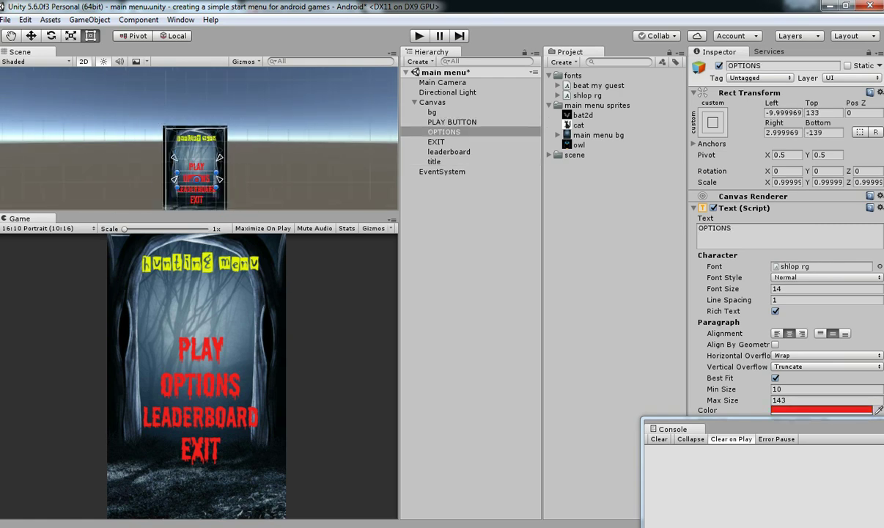
{"action": "left_click_drag", "start_coordinate": [174, 179], "coordinate": [175, 185]}
{"action": "scroll", "coordinate": [196, 204], "scroll_direction": "up", "scroll_amount": 10}
{"action": "left_click_drag", "start_coordinate": [145, 152], "coordinate": [146, 162]}
- Bring the upper anchors of the leaderboard text down to its rectangle
{"action": "left_click", "coordinate": [196, 165]}
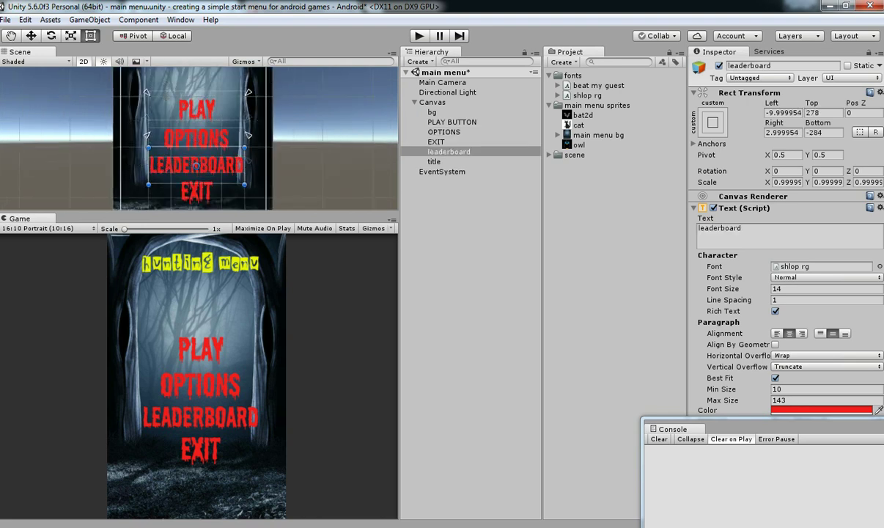
{"action": "scroll", "coordinate": [196, 160], "scroll_direction": "down", "scroll_amount": 1}
{"action": "left_click_drag", "start_coordinate": [157, 137], "coordinate": [158, 174]}
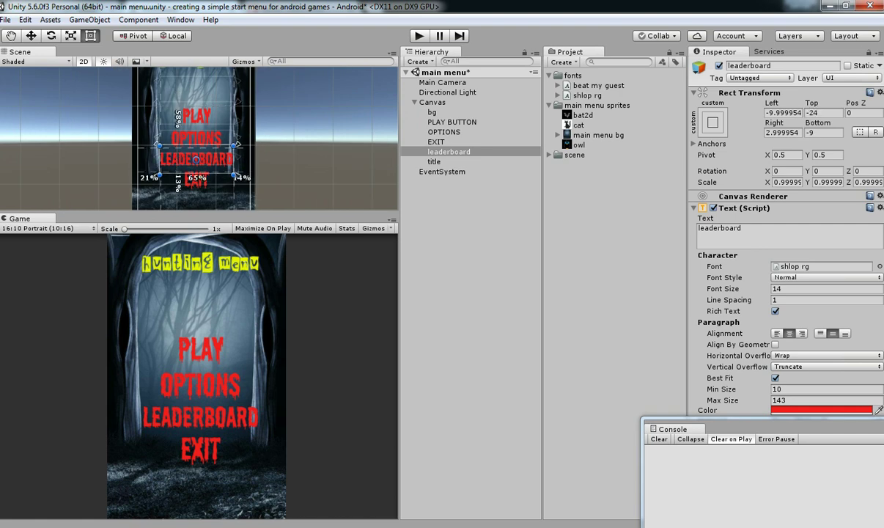
- Fit the EXIT text's anchors to the corners of its rectangle and save the scene
{"action": "left_click", "coordinate": [196, 180]}
{"action": "left_click_drag", "start_coordinate": [238, 136], "coordinate": [235, 196]}
{"action": "left_click_drag", "start_coordinate": [237, 101], "coordinate": [236, 164]}
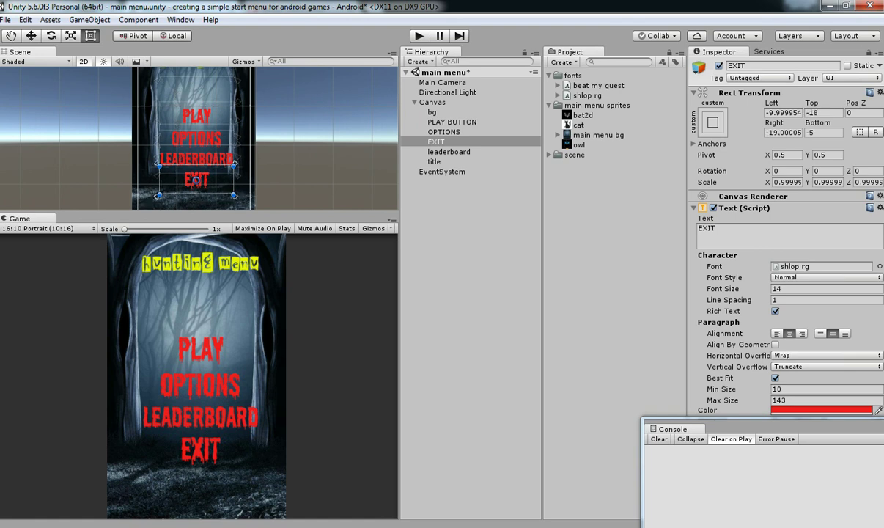
{"action": "key", "text": "ctrl+s"}
- Check the menu layout in a maximized Game view and return to the normal editor layout
{"action": "left_click", "coordinate": [393, 219]}
{"action": "left_click", "coordinate": [425, 256]}
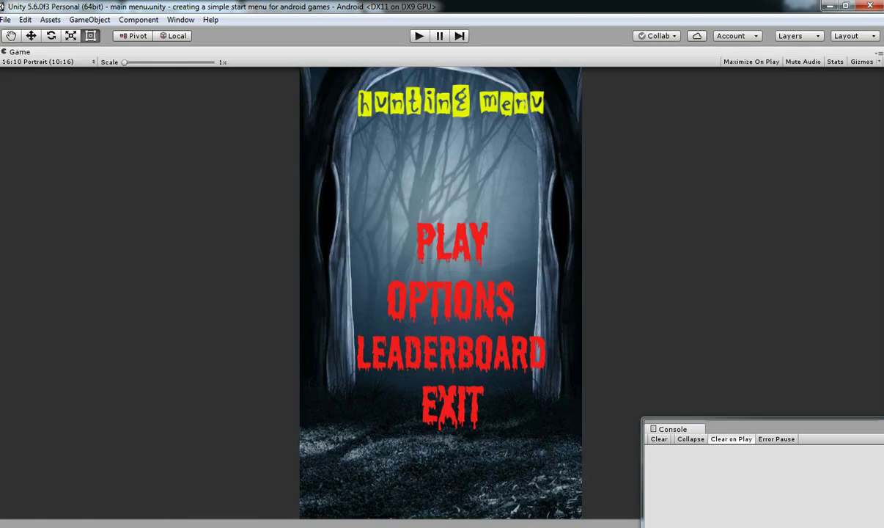
{"action": "left_click", "coordinate": [879, 52]}
{"action": "left_click", "coordinate": [762, 100]}
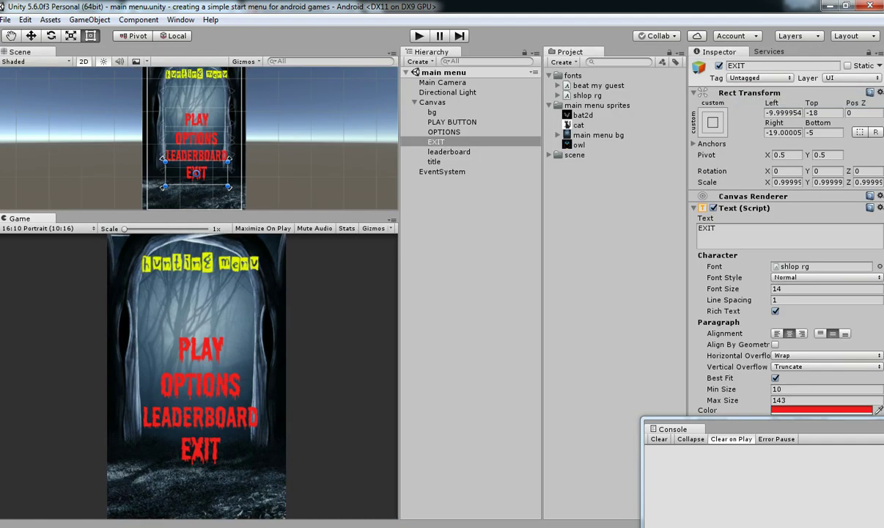
- Move the PLAY text slightly down toward OPTIONS, to a bottom offset of 13, and save the scene
{"action": "left_click", "coordinate": [196, 117]}
{"action": "key", "text": "w"}
{"action": "scroll", "coordinate": [194, 138], "scroll_direction": "up", "scroll_amount": 1}
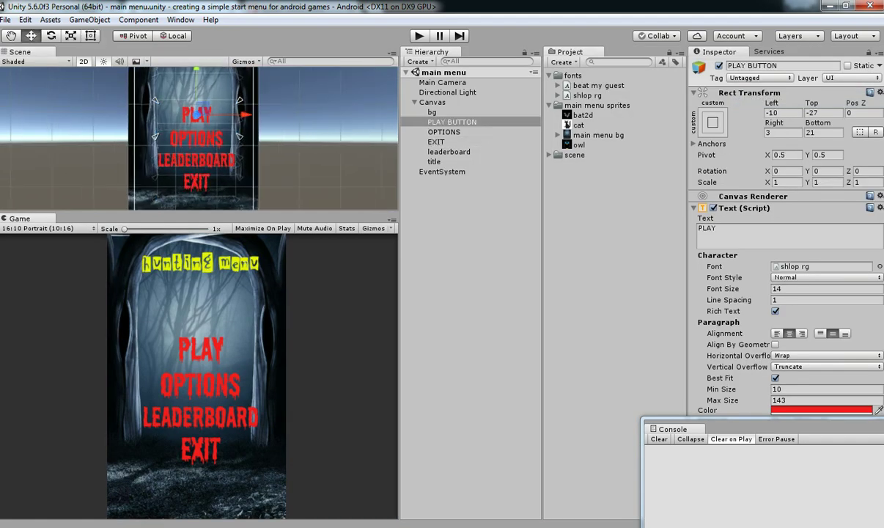
{"action": "left_click_drag", "start_coordinate": [196, 76], "coordinate": [196, 78]}
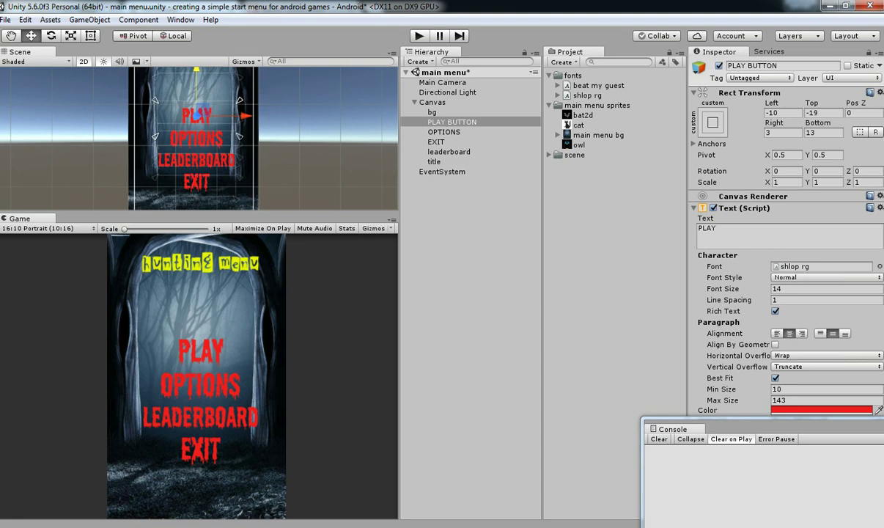
{"action": "key", "text": "ctrl+s"}
{"action": "key", "text": "t"}
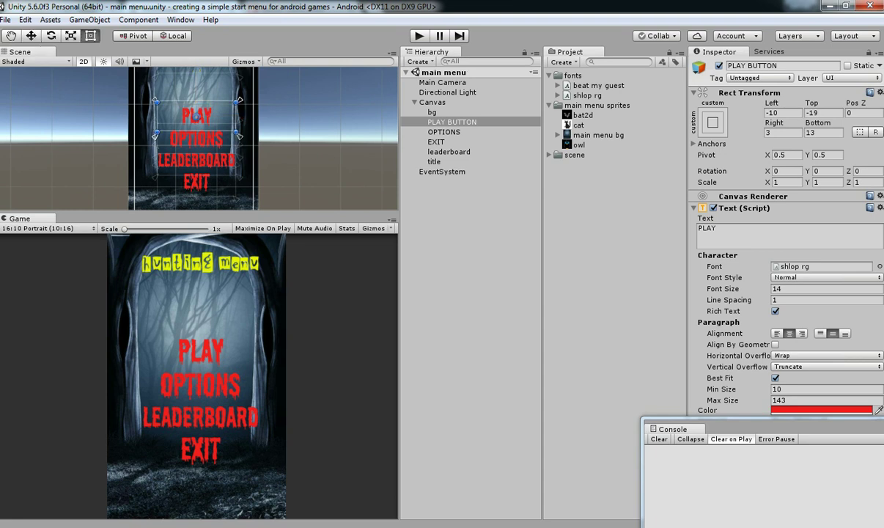
- Maximize the Game view and compare the menu at HVGA Portrait (320x480) and 16:10 Portrait (10:16)
{"action": "left_click", "coordinate": [393, 218]}
{"action": "left_click", "coordinate": [396, 250]}
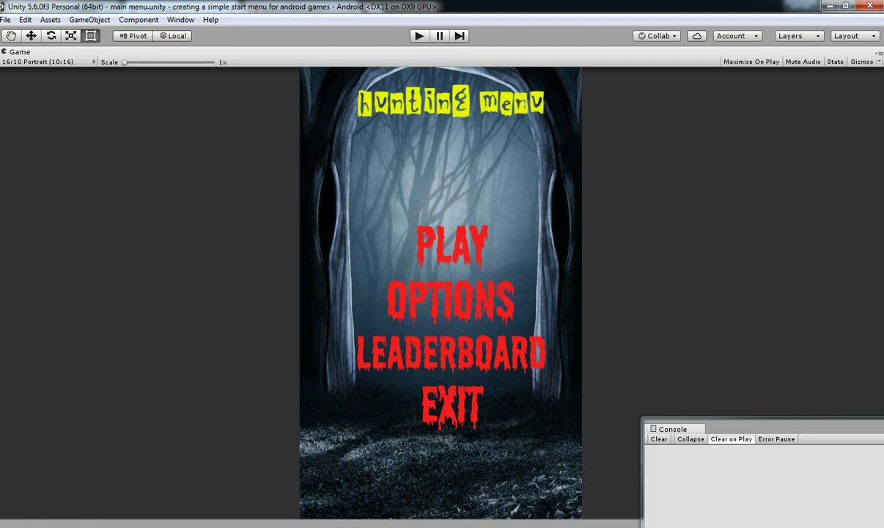
{"action": "left_click", "coordinate": [48, 62]}
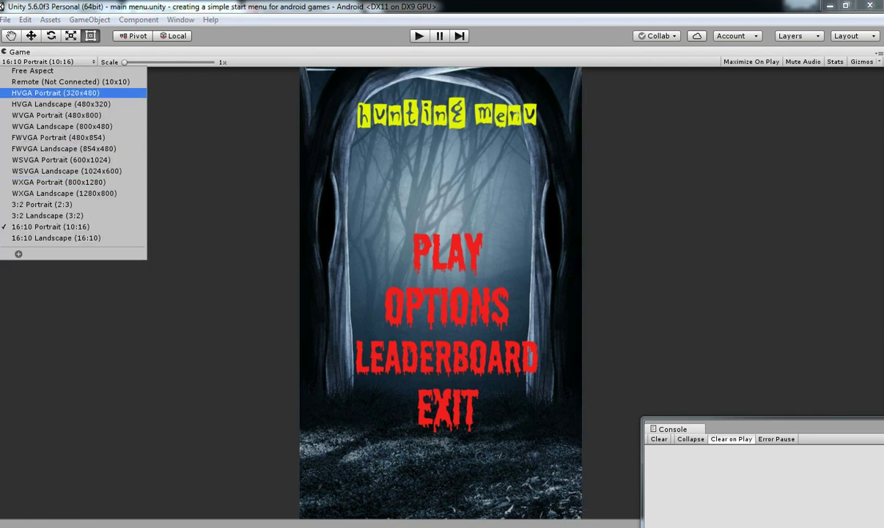
{"action": "left_click", "coordinate": [55, 93]}
{"action": "left_click", "coordinate": [50, 62]}
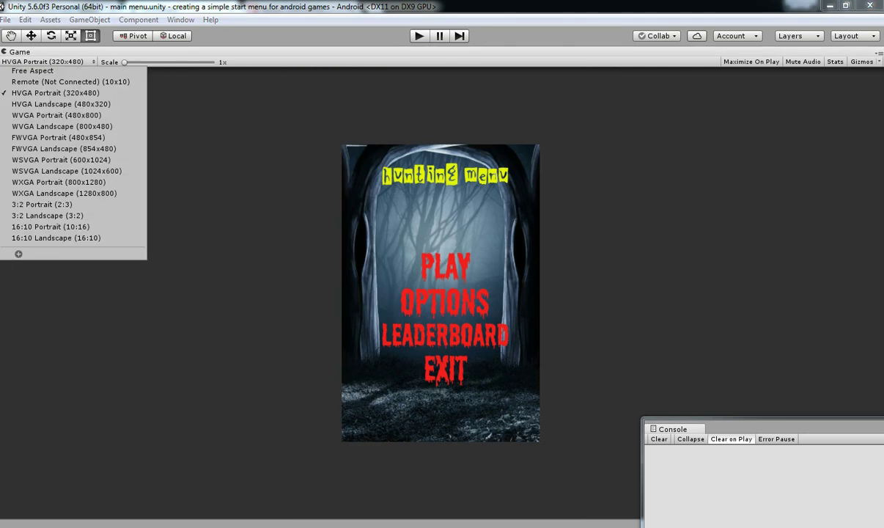
{"action": "left_click", "coordinate": [51, 226]}
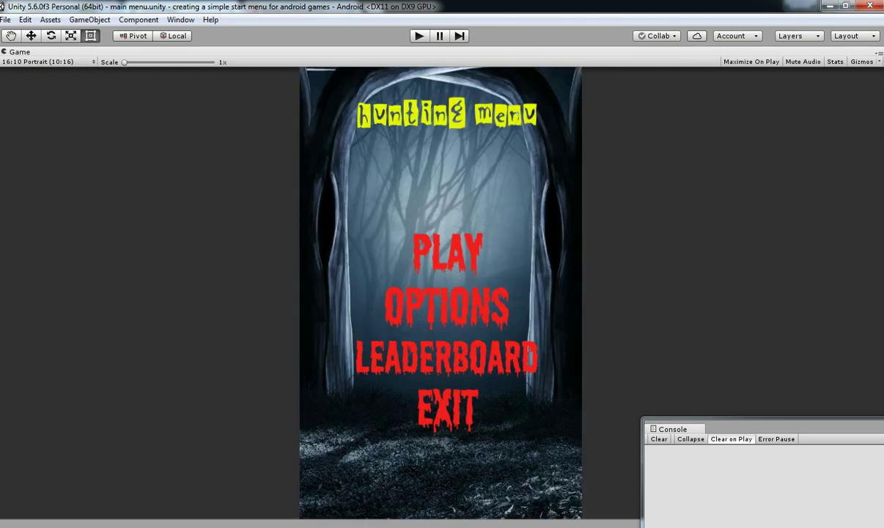
- Set the Game view resolution to WVGA Portrait (480x800) and return to the normal editor layout
{"action": "left_click", "coordinate": [50, 62]}
{"action": "left_click", "coordinate": [53, 115]}
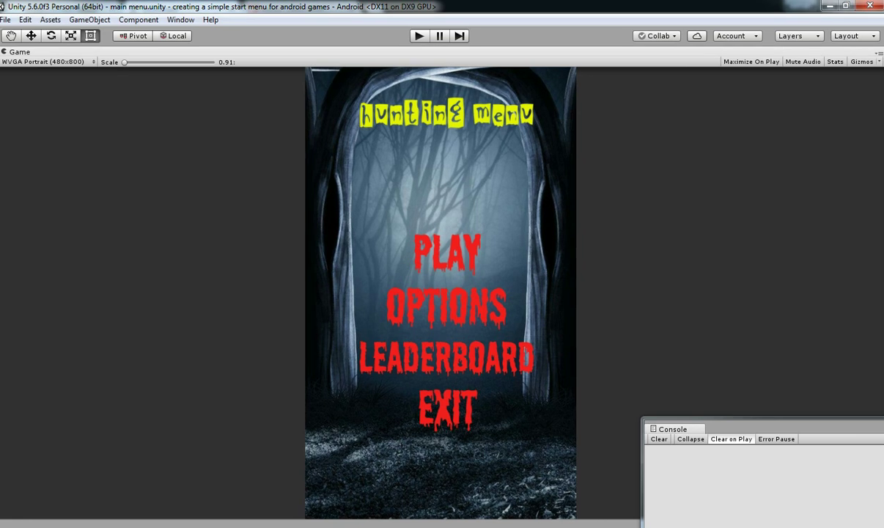
{"action": "left_click", "coordinate": [878, 54]}
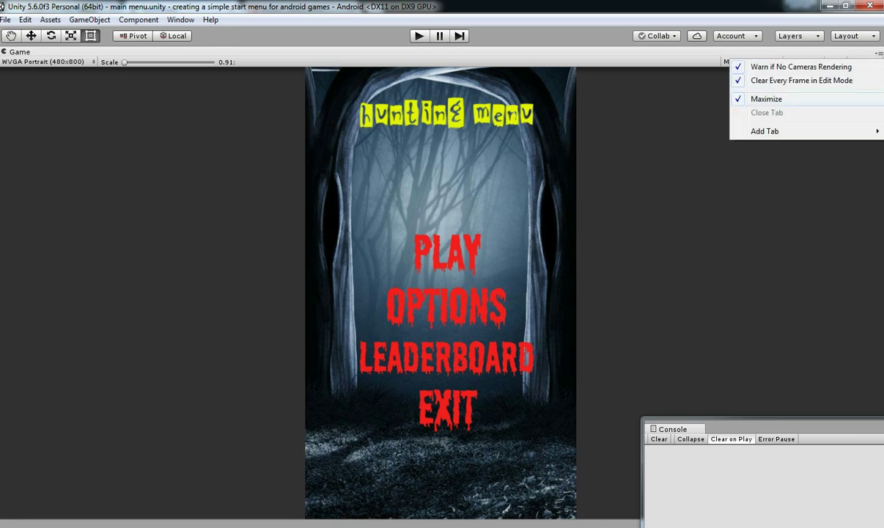
{"action": "left_click", "coordinate": [765, 99]}
- Add a new UI Image to the Canvas
{"action": "left_click", "coordinate": [432, 101]}
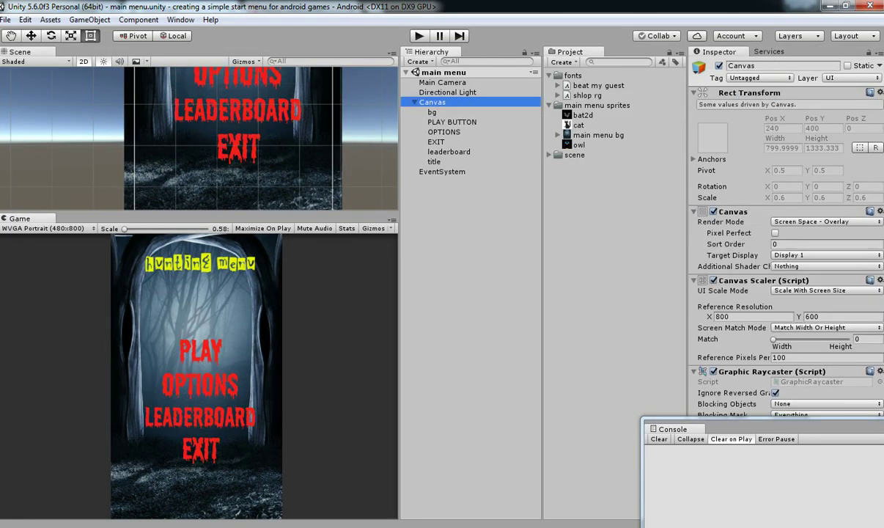
{"action": "right_click", "coordinate": [428, 103]}
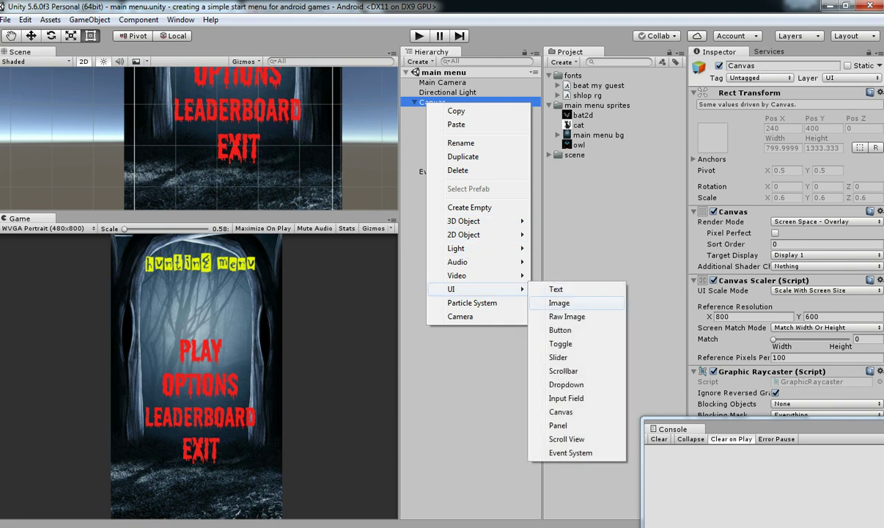
{"action": "left_click", "coordinate": [609, 304]}
- Set the texture type of the cat, owl and bat2d images to Sprite (2D and UI) and apply the import settings
{"action": "left_click", "coordinate": [578, 125]}
{"action": "left_click", "coordinate": [825, 95]}
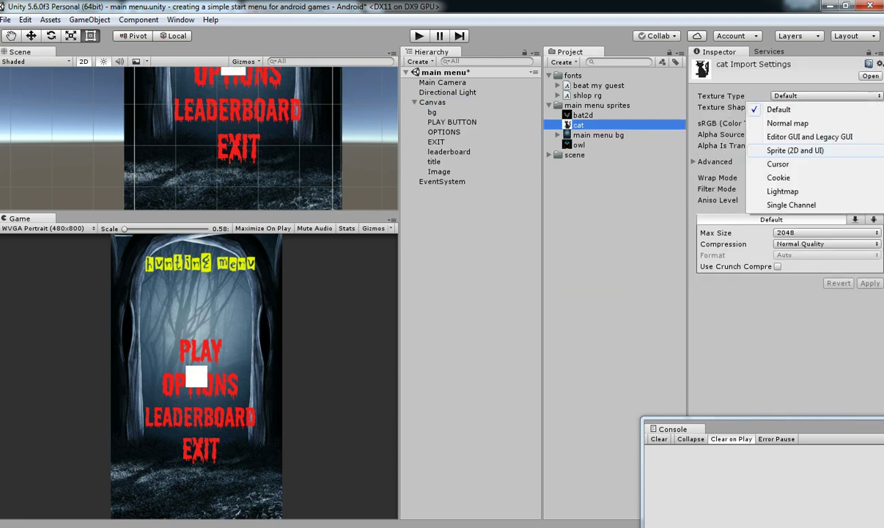
{"action": "left_click", "coordinate": [754, 136]}
{"action": "left_click", "coordinate": [870, 261]}
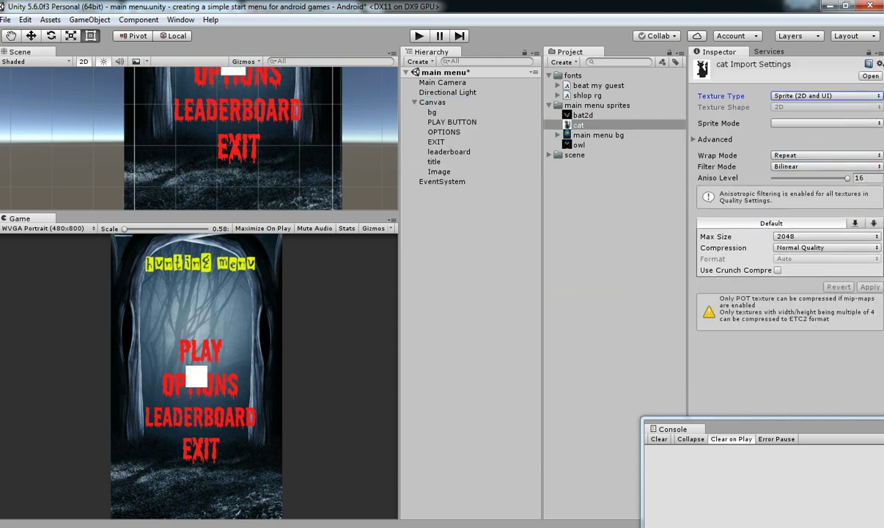
{"action": "left_click", "coordinate": [579, 144]}
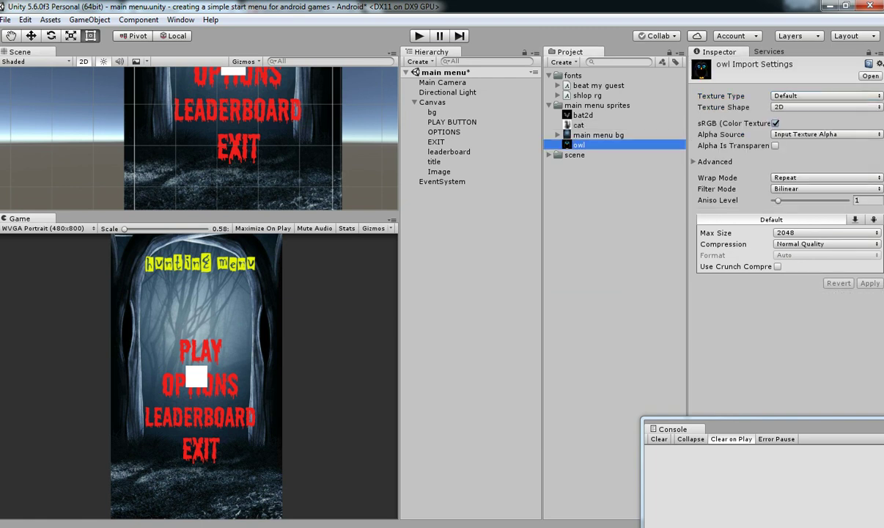
{"action": "left_click", "coordinate": [825, 96]}
{"action": "left_click", "coordinate": [795, 150]}
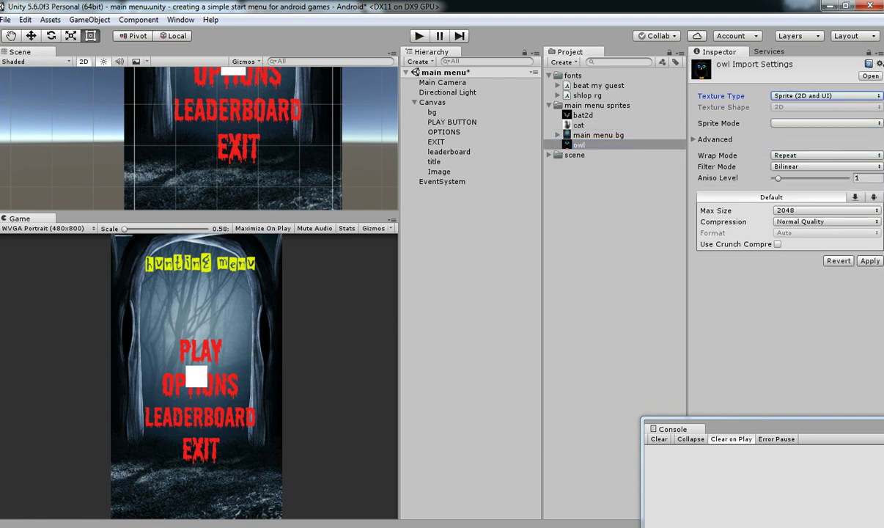
{"action": "left_click", "coordinate": [869, 260]}
{"action": "left_click", "coordinate": [583, 115]}
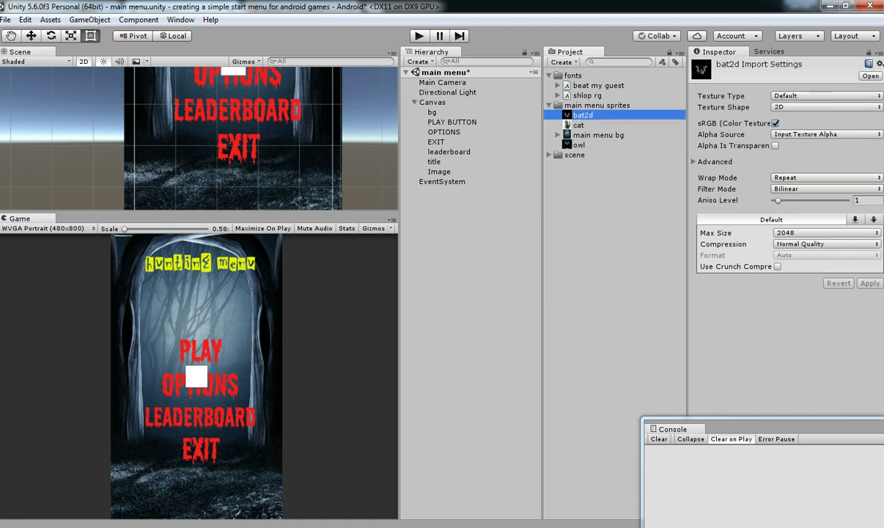
{"action": "left_click", "coordinate": [825, 96]}
{"action": "left_click", "coordinate": [794, 150]}
{"action": "left_click", "coordinate": [869, 260]}
- Assign the owl sprite as the new Image's source and set the image to its native size
{"action": "left_click", "coordinate": [439, 172]}
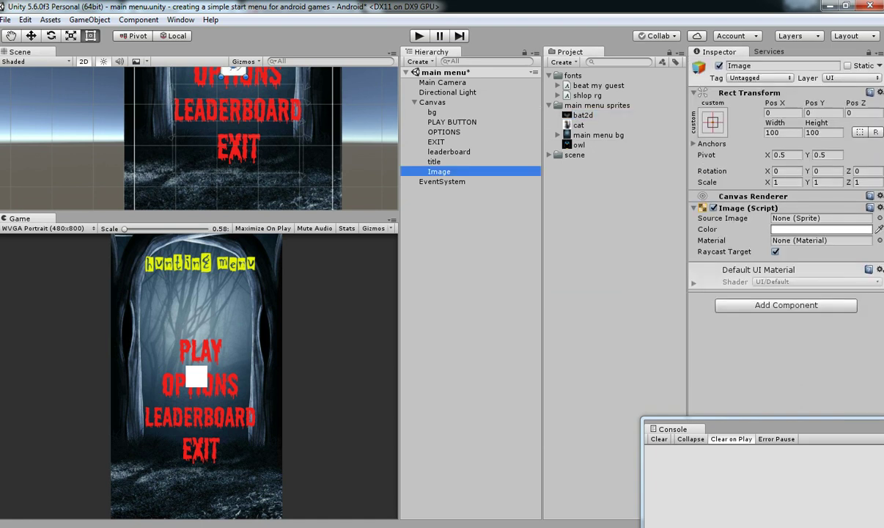
{"action": "left_click", "coordinate": [469, 249]}
{"action": "left_click", "coordinate": [439, 171]}
{"action": "left_click_drag", "start_coordinate": [579, 145], "coordinate": [814, 218]}
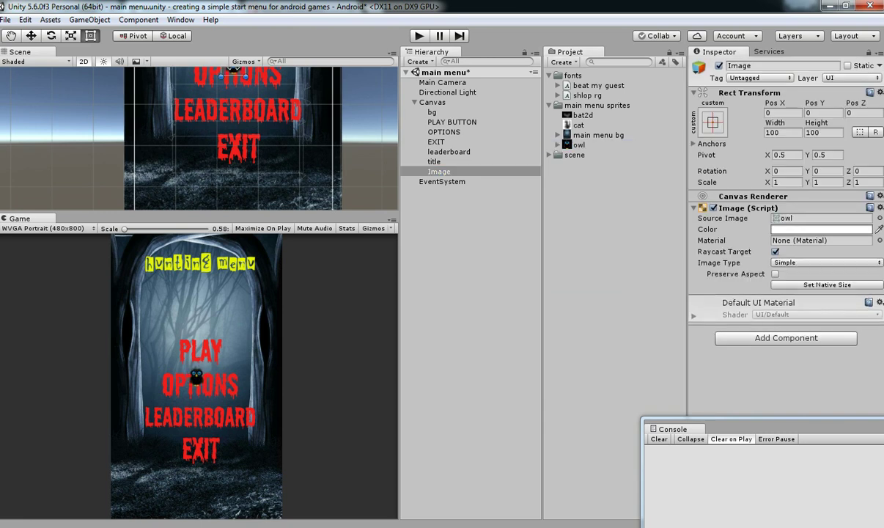
{"action": "scroll", "coordinate": [199, 138], "scroll_direction": "up", "scroll_amount": 3}
{"action": "left_click", "coordinate": [827, 284]}
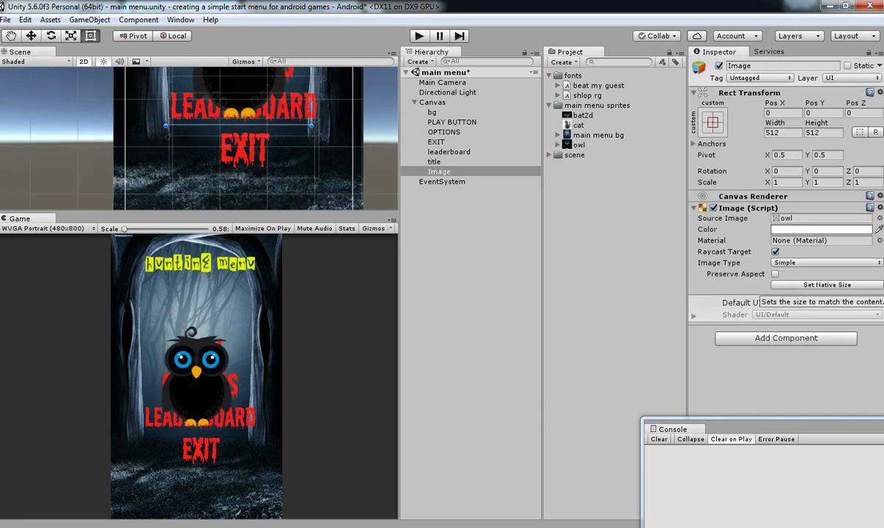
- Shrink the owl image to about 307 x 256 and enable Preserve Aspect for it
{"action": "scroll", "coordinate": [220, 136], "scroll_direction": "down", "scroll_amount": 2}
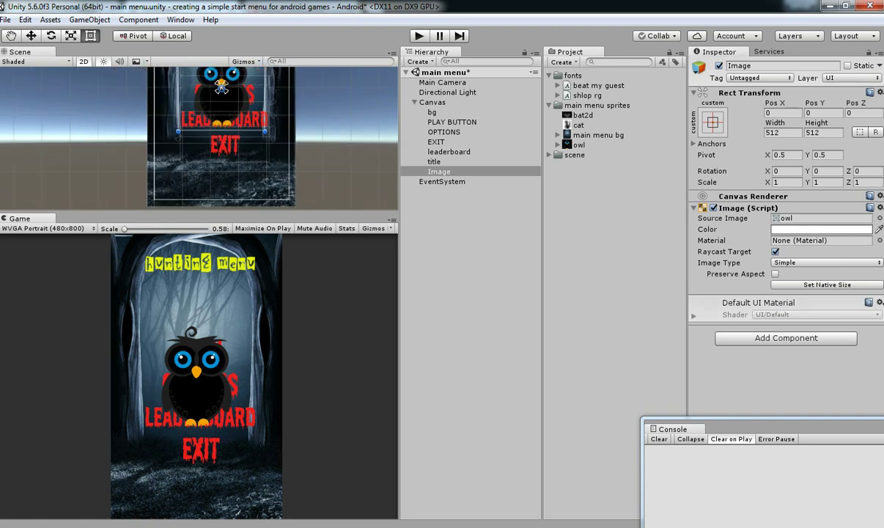
{"action": "scroll", "coordinate": [197, 141], "scroll_direction": "down", "scroll_amount": 1}
{"action": "middle_click_drag", "start_coordinate": [196, 142], "coordinate": [197, 142]}
{"action": "scroll", "coordinate": [220, 99], "scroll_direction": "up", "scroll_amount": 3}
{"action": "scroll", "coordinate": [224, 103], "scroll_direction": "down", "scroll_amount": 1}
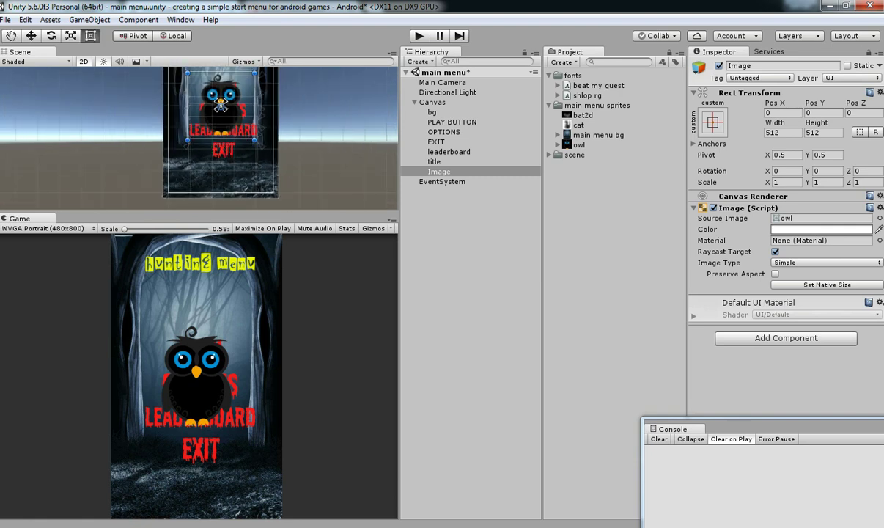
{"action": "left_click_drag", "start_coordinate": [187, 73], "coordinate": [214, 107]}
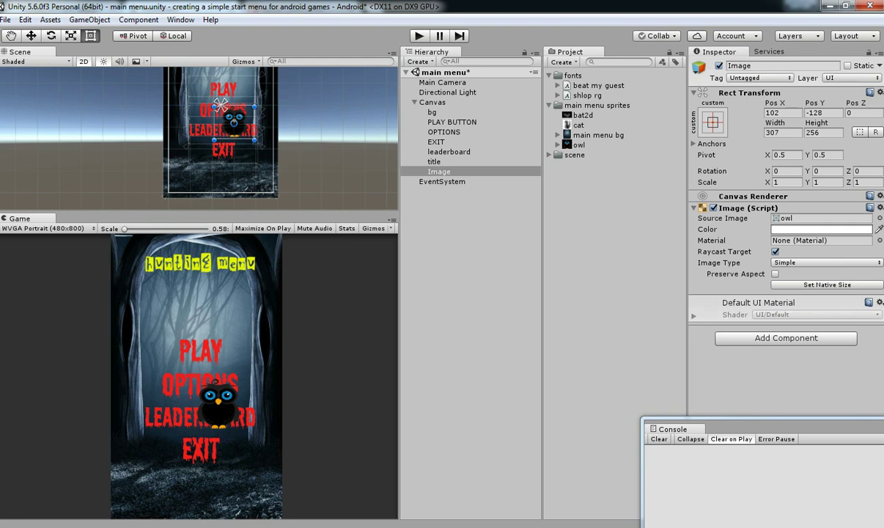
{"action": "left_click", "coordinate": [774, 274]}
- Move the owl image up to the title, at about X -172, Y 423, and order it before the title so it draws behind the text
{"action": "scroll", "coordinate": [195, 140], "scroll_direction": "up", "scroll_amount": 3}
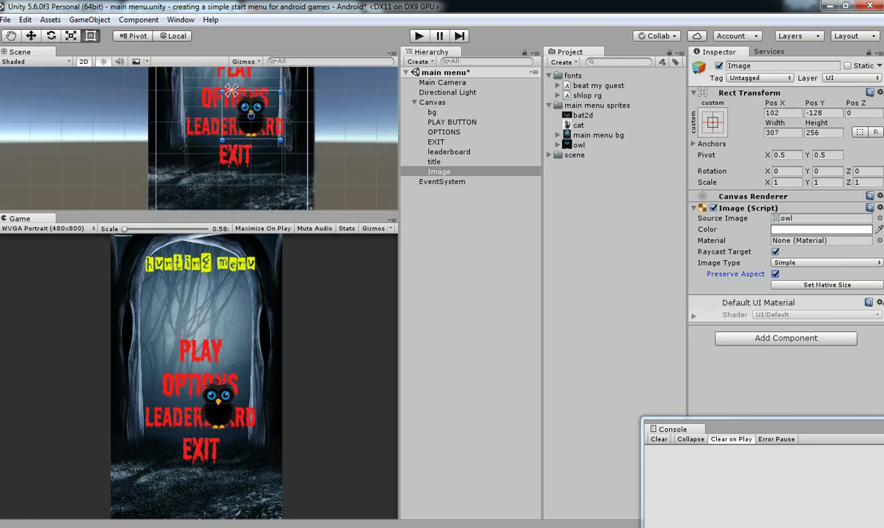
{"action": "left_click_drag", "start_coordinate": [249, 115], "coordinate": [199, 29]}
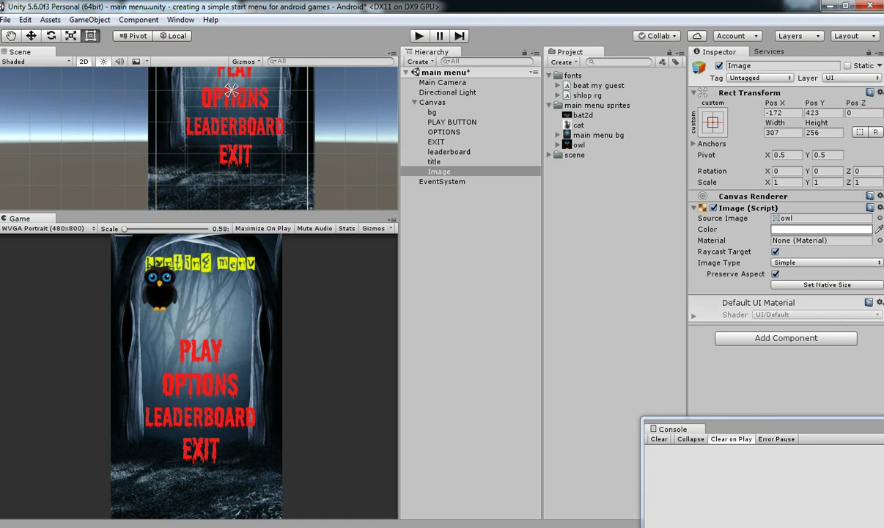
{"action": "left_click_drag", "start_coordinate": [436, 161], "coordinate": [439, 171]}
{"action": "key", "text": "f"}
{"action": "left_click", "coordinate": [439, 161]}
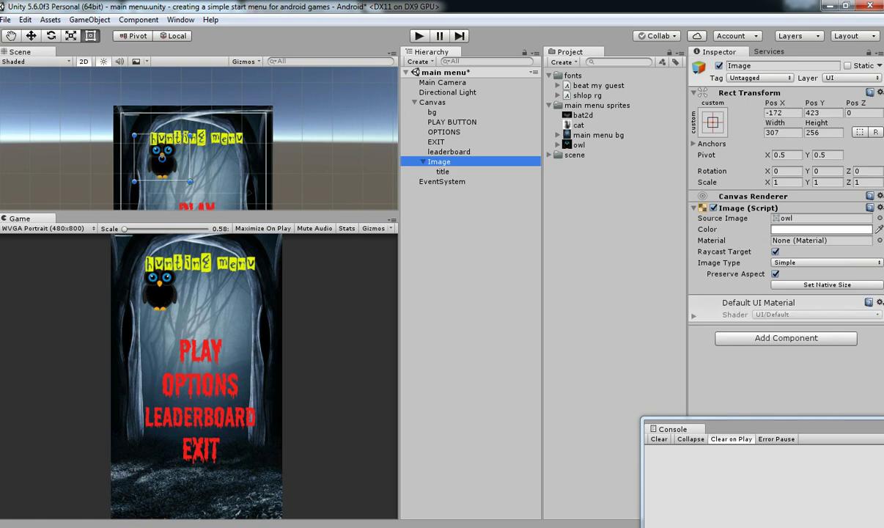
{"action": "mouse_move", "coordinate": [441, 171]}
{"action": "left_mouse_down"}
{"action": "mouse_move", "coordinate": [440, 157]}
{"action": "mouse_move", "coordinate": [439, 176]}
{"action": "left_mouse_up"}
{"action": "scroll", "coordinate": [194, 137], "scroll_direction": "up", "scroll_amount": 2}
{"action": "left_click", "coordinate": [153, 169]}
{"action": "scroll", "coordinate": [152, 168], "scroll_direction": "up", "scroll_amount": 3}
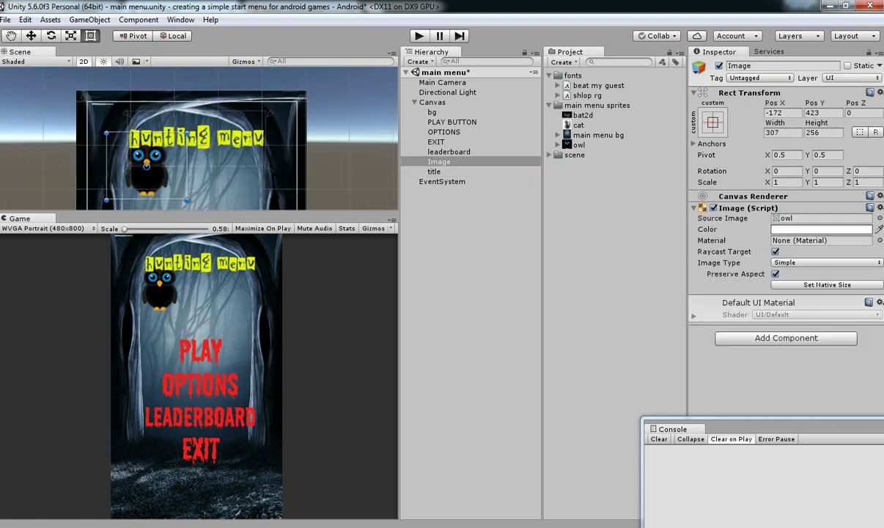
- Tint the owl image pale orange (FFDDBD) and position it behind the title's first letter, at about X -215, Y 514
{"action": "left_click_drag", "start_coordinate": [147, 170], "coordinate": [120, 139]}
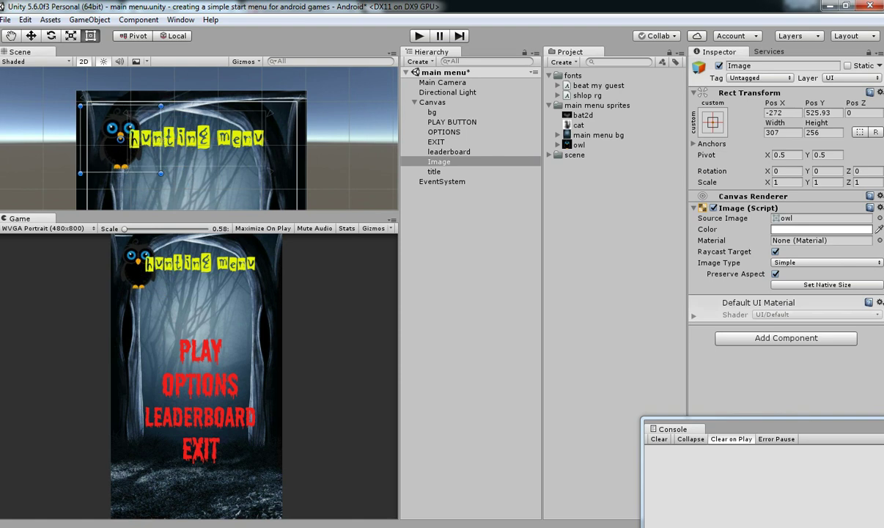
{"action": "left_click", "coordinate": [820, 229]}
{"action": "mouse_move", "coordinate": [585, 227]}
{"action": "left_mouse_down"}
{"action": "mouse_move", "coordinate": [513, 272]}
{"action": "mouse_move", "coordinate": [539, 295]}
{"action": "mouse_move", "coordinate": [566, 231]}
{"action": "mouse_move", "coordinate": [558, 227]}
{"action": "mouse_move", "coordinate": [564, 238]}
{"action": "left_mouse_up"}
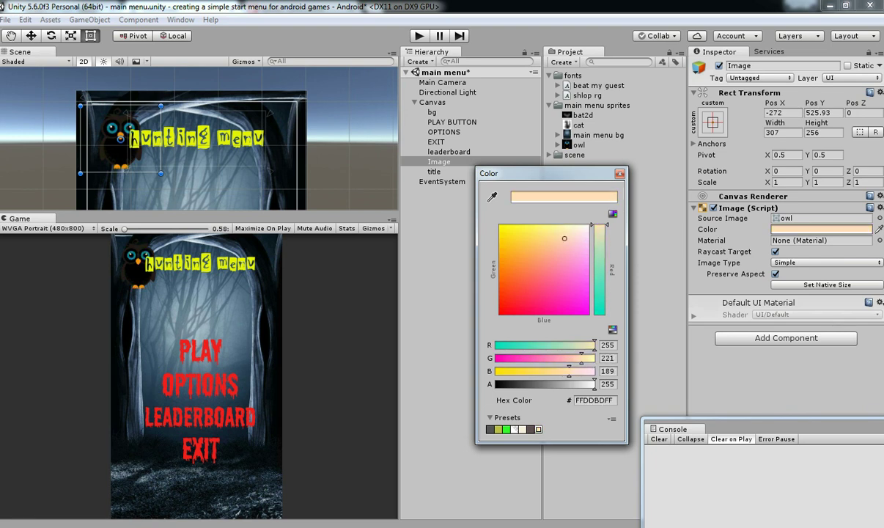
{"action": "left_click", "coordinate": [620, 174]}
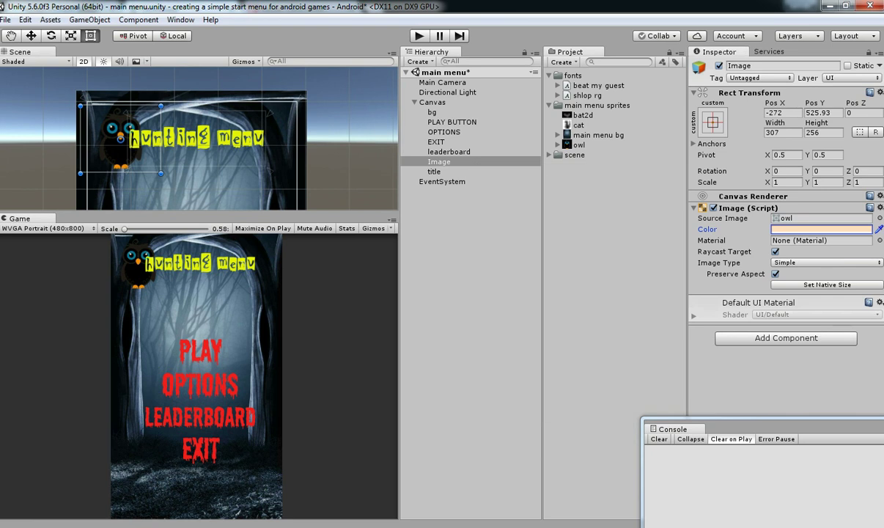
{"action": "mouse_move", "coordinate": [119, 150]}
{"action": "left_mouse_down"}
{"action": "mouse_move", "coordinate": [141, 150]}
{"action": "mouse_move", "coordinate": [134, 153]}
{"action": "left_mouse_up"}
- Fit the owl image's anchors closely around the corners of its rectangle and save the scene
{"action": "scroll", "coordinate": [139, 153], "scroll_direction": "down", "scroll_amount": 2}
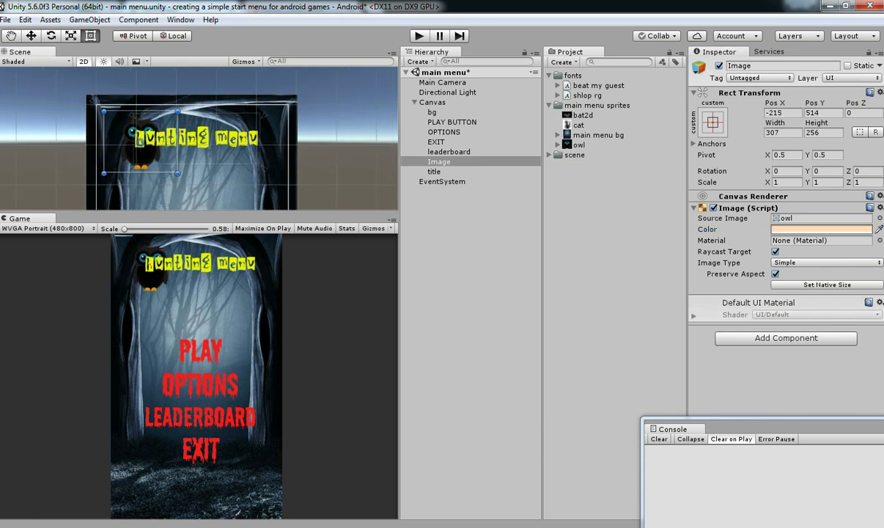
{"action": "scroll", "coordinate": [194, 139], "scroll_direction": "down", "scroll_amount": 4}
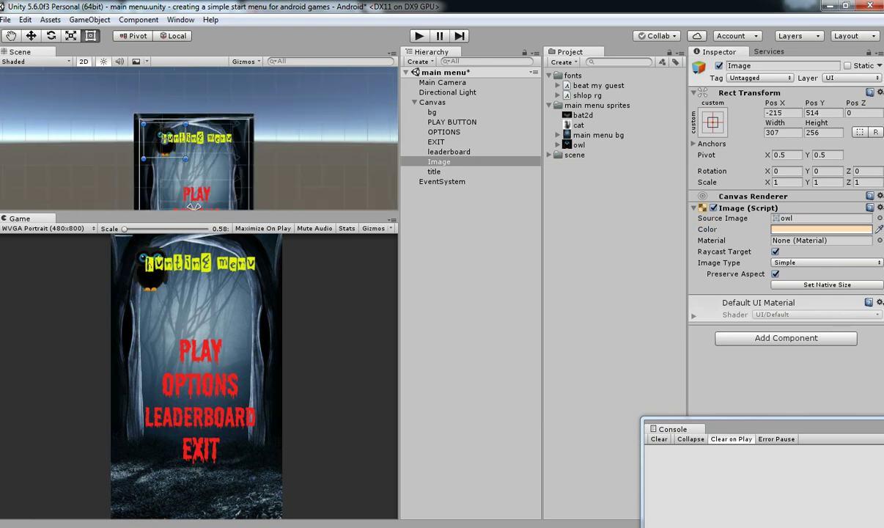
{"action": "left_click", "coordinate": [110, 157]}
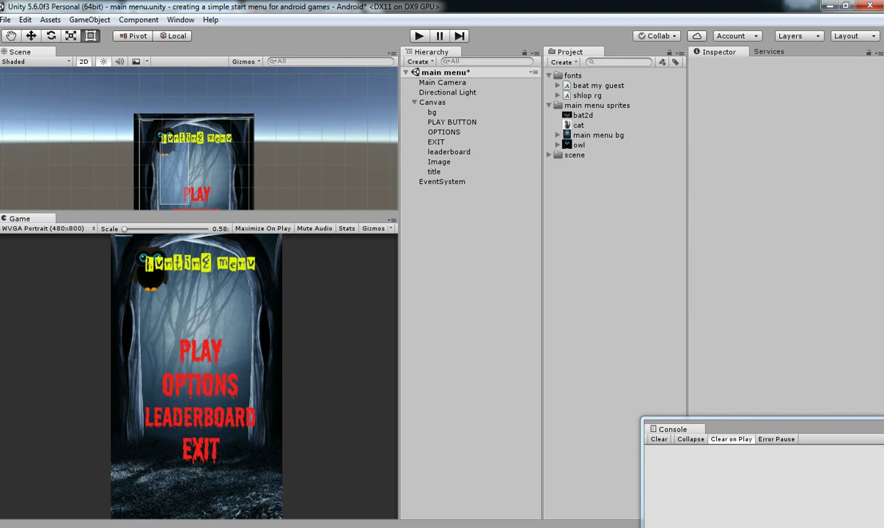
{"action": "left_click", "coordinate": [167, 141]}
{"action": "scroll", "coordinate": [167, 141], "scroll_direction": "down", "scroll_amount": 2}
{"action": "left_click_drag", "start_coordinate": [192, 189], "coordinate": [154, 127]}
{"action": "scroll", "coordinate": [154, 126], "scroll_direction": "down", "scroll_amount": 1}
{"action": "left_click_drag", "start_coordinate": [198, 189], "coordinate": [190, 154]}
{"action": "key", "text": "f"}
{"action": "key", "text": "ctrl+s"}
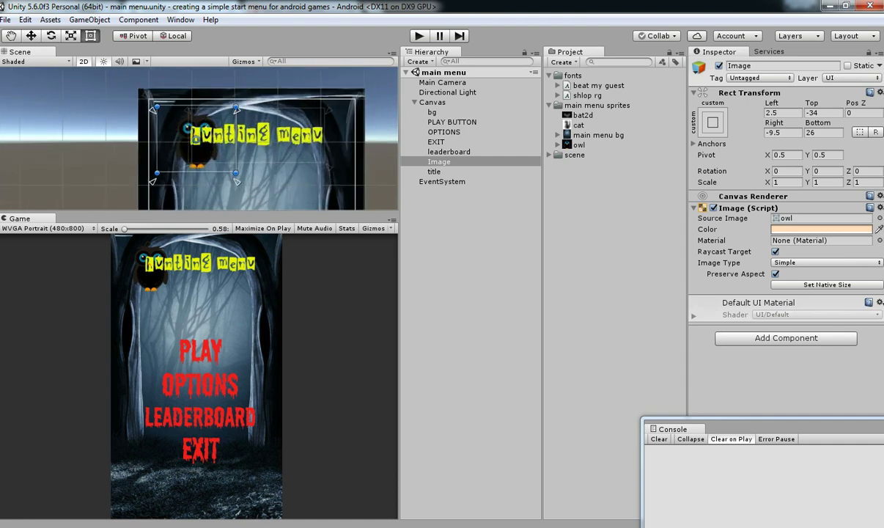
{"action": "left_click_drag", "start_coordinate": [237, 182], "coordinate": [236, 175]}
{"action": "key", "text": "ctrl+s"}
- Rename the owl's Image object as owl
{"action": "left_click", "coordinate": [762, 66]}
{"action": "type", "text": "owl"}
{"action": "key", "text": "Return"}
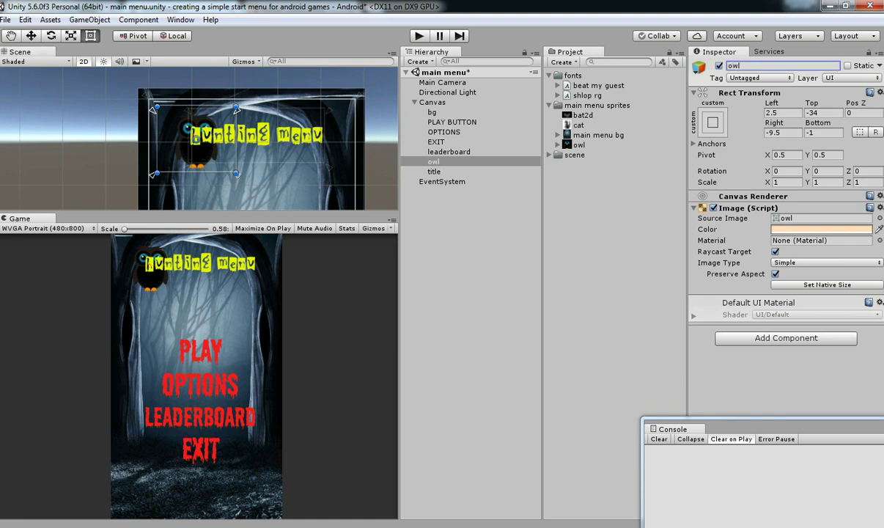
- Add another UI Image to the Canvas, assign the cat sprite to it and set it to its native size
{"action": "left_click", "coordinate": [432, 102]}
{"action": "right_click", "coordinate": [433, 102]}
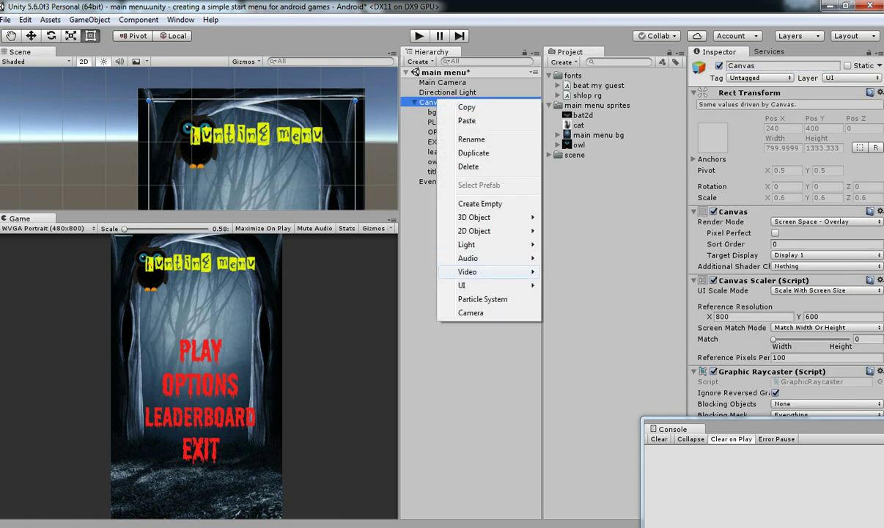
{"action": "mouse_move", "coordinate": [429, 286]}
{"action": "left_click", "coordinate": [578, 299]}
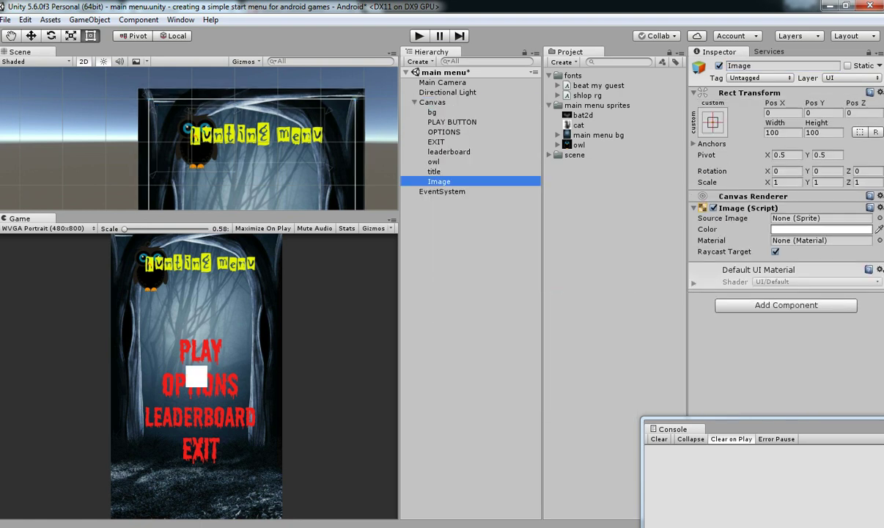
{"action": "left_click", "coordinate": [781, 65]}
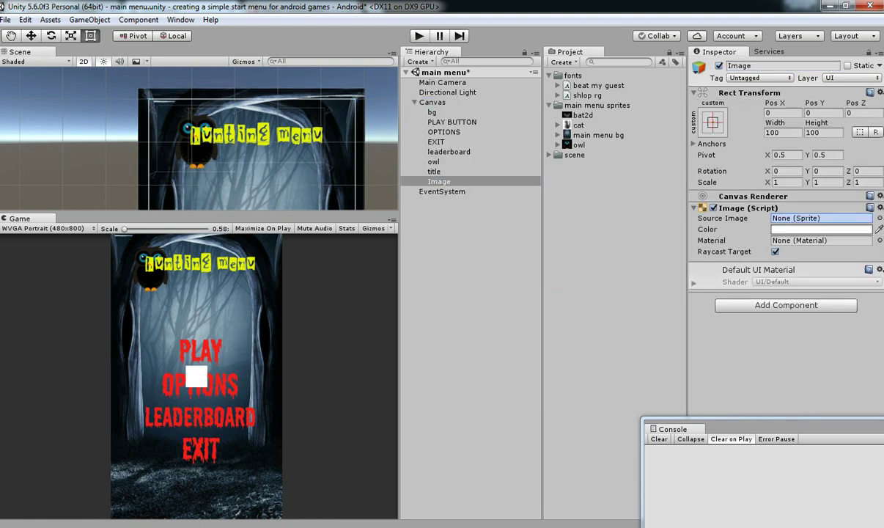
{"action": "left_click_drag", "start_coordinate": [578, 126], "coordinate": [819, 219]}
{"action": "left_click", "coordinate": [826, 284]}
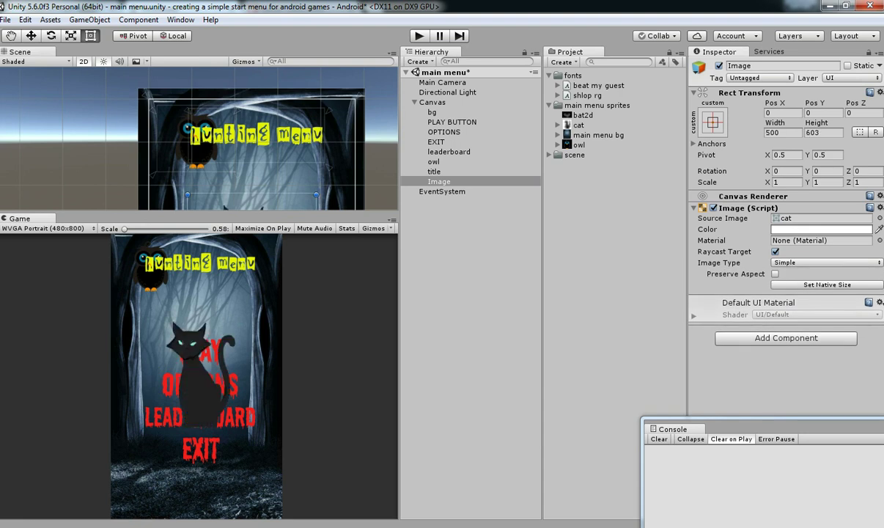
- Scale the cat image down to about 217 x 262 and place it in the canvas's lower right corner, at about X 268, Y -536
{"action": "scroll", "coordinate": [198, 138], "scroll_direction": "down", "scroll_amount": 15}
{"action": "scroll", "coordinate": [198, 131], "scroll_direction": "up", "scroll_amount": 2}
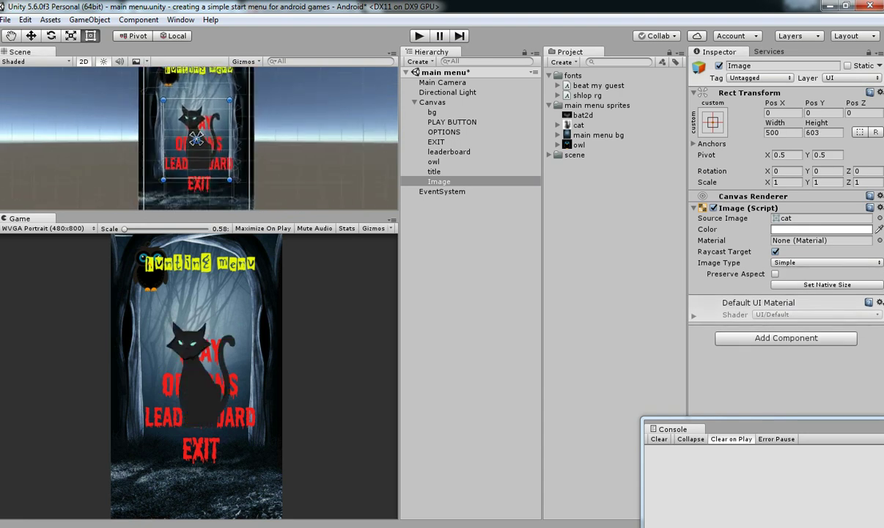
{"action": "middle_click", "coordinate": [198, 137]}
{"action": "left_click_drag", "start_coordinate": [229, 180], "coordinate": [194, 137], "text": "shift"}
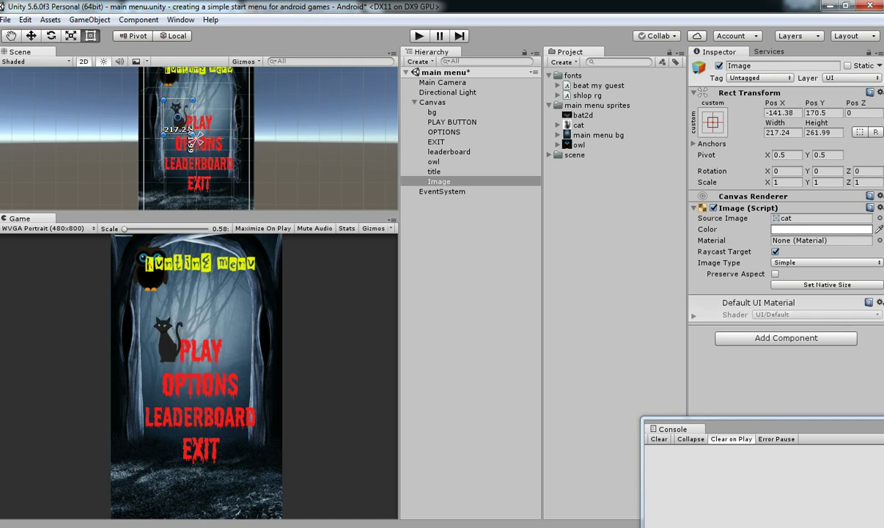
{"action": "scroll", "coordinate": [196, 138], "scroll_direction": "up", "scroll_amount": 2}
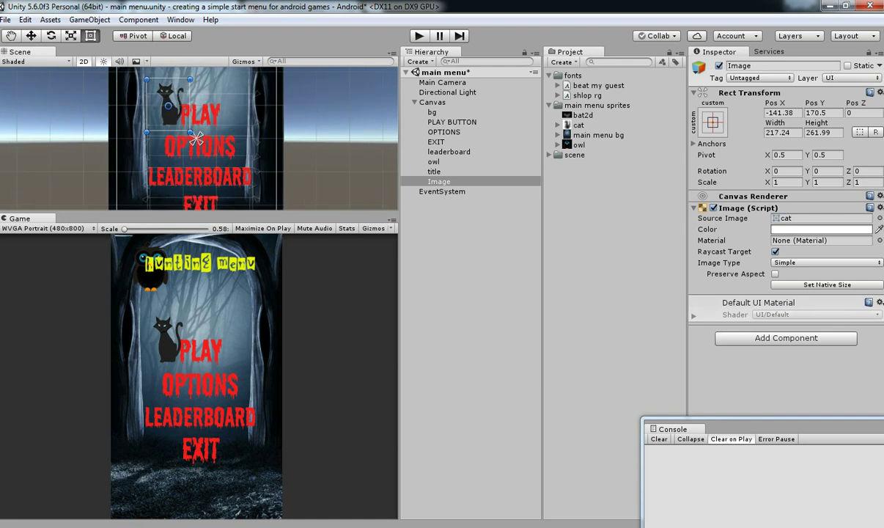
{"action": "left_click_drag", "start_coordinate": [189, 85], "coordinate": [271, 228]}
- Tint the cat image bright green
{"action": "left_click", "coordinate": [821, 230]}
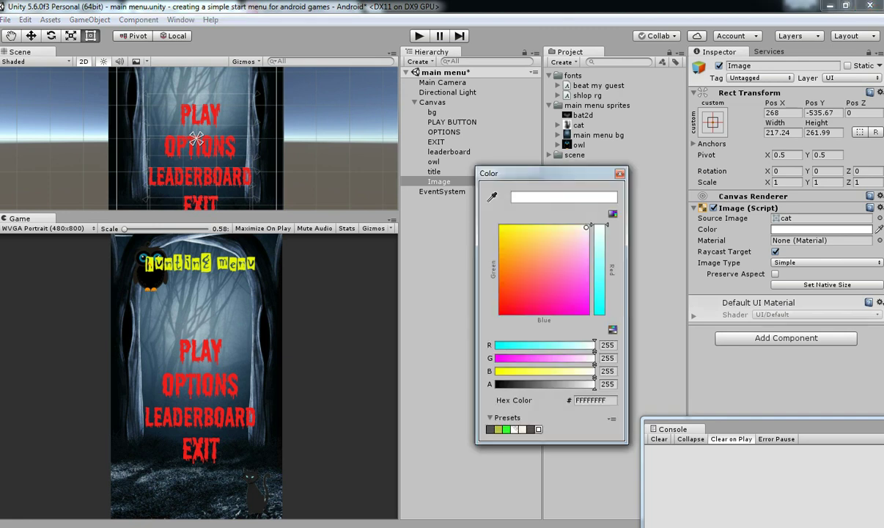
{"action": "left_click", "coordinate": [613, 214]}
{"action": "mouse_move", "coordinate": [548, 256]}
{"action": "left_mouse_down"}
{"action": "mouse_move", "coordinate": [519, 275]}
{"action": "mouse_move", "coordinate": [518, 249]}
{"action": "mouse_move", "coordinate": [525, 271]}
{"action": "mouse_move", "coordinate": [499, 314]}
{"action": "mouse_move", "coordinate": [515, 228]}
{"action": "mouse_move", "coordinate": [517, 304]}
{"action": "mouse_move", "coordinate": [506, 314]}
{"action": "left_mouse_up"}
{"action": "left_click", "coordinate": [620, 173]}
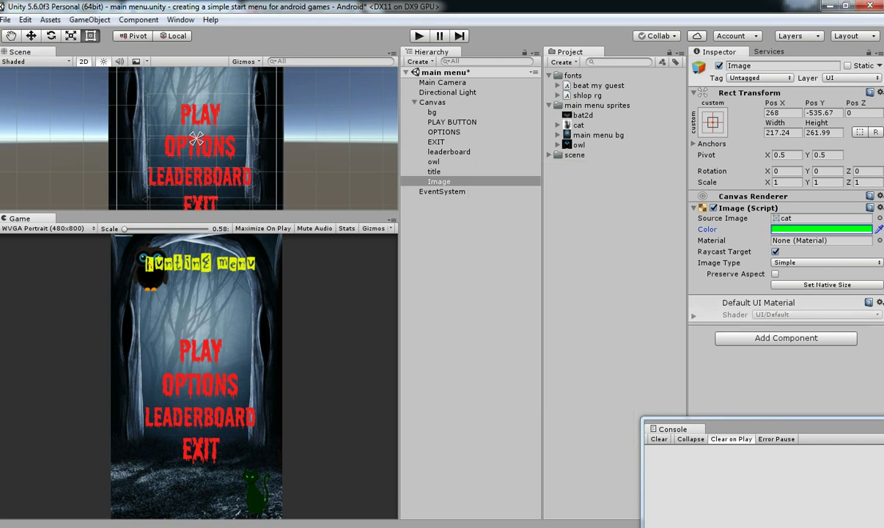
- Rename the cat's Image object as cat and save the scene
{"action": "double_click", "coordinate": [439, 182]}
{"action": "left_click", "coordinate": [769, 66]}
{"action": "type", "text": "cat"}
{"action": "key", "text": "Return"}
{"action": "key", "text": "ctrl+s"}
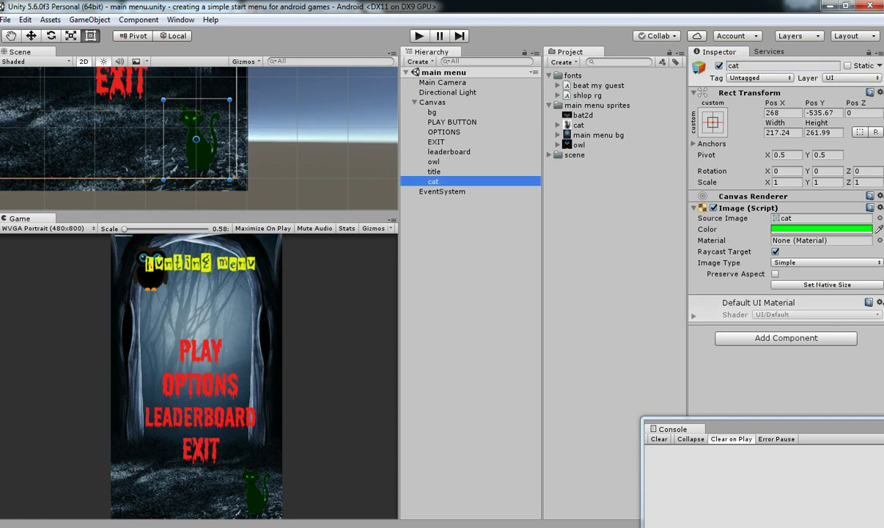
- Shift the cat image to about X 275 and anchor it to the bottom right of the canvas
{"action": "scroll", "coordinate": [196, 138], "scroll_direction": "down", "scroll_amount": 1}
{"action": "left_click_drag", "start_coordinate": [195, 141], "coordinate": [199, 139]}
{"action": "left_click", "coordinate": [712, 122]}
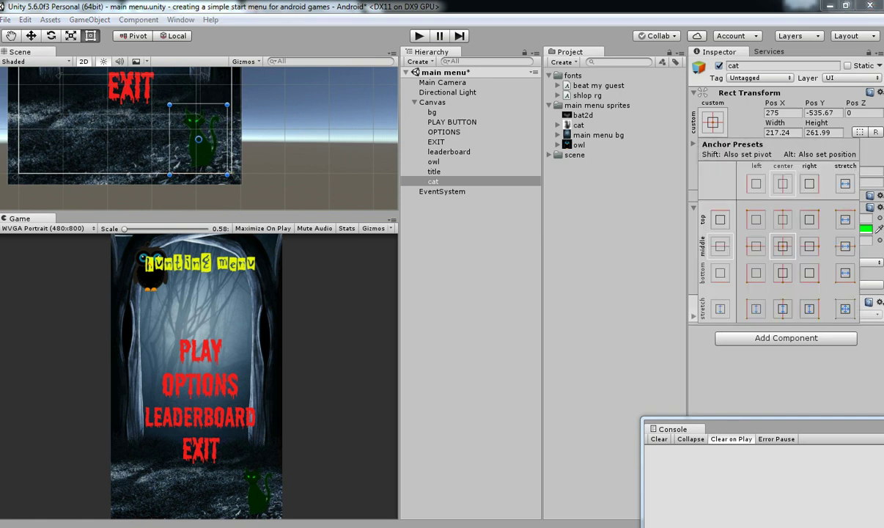
{"action": "left_click", "coordinate": [809, 272]}
{"action": "key", "text": "Escape"}
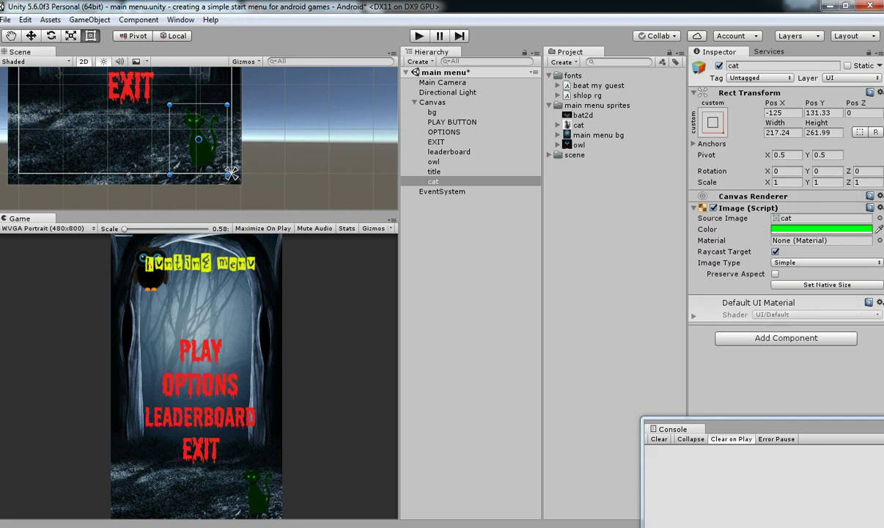
{"action": "scroll", "coordinate": [227, 169], "scroll_direction": "down", "scroll_amount": 2}
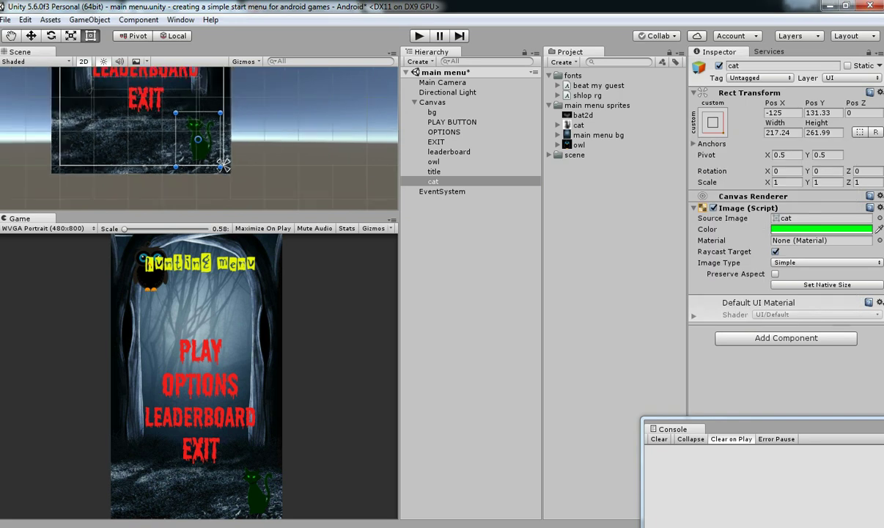
{"action": "left_click", "coordinate": [713, 123]}
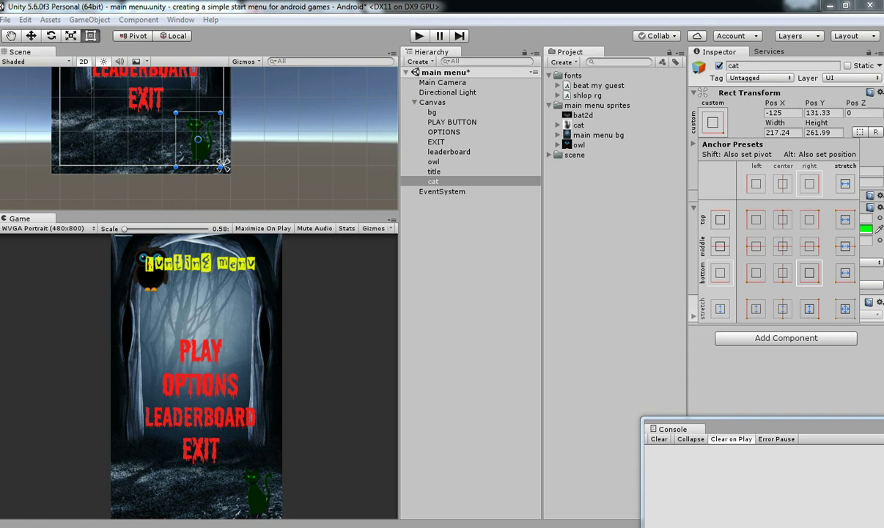
{"action": "scroll", "coordinate": [198, 134], "scroll_direction": "up", "scroll_amount": 1}
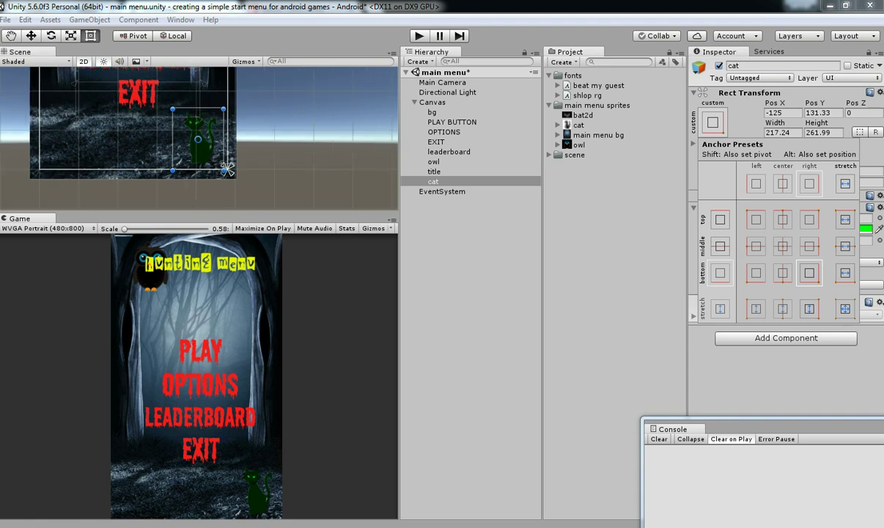
{"action": "left_click", "coordinate": [198, 133]}
{"action": "scroll", "coordinate": [198, 133], "scroll_direction": "down", "scroll_amount": 2}
{"action": "left_click", "coordinate": [154, 105]}
{"action": "scroll", "coordinate": [198, 132], "scroll_direction": "down", "scroll_amount": 3}
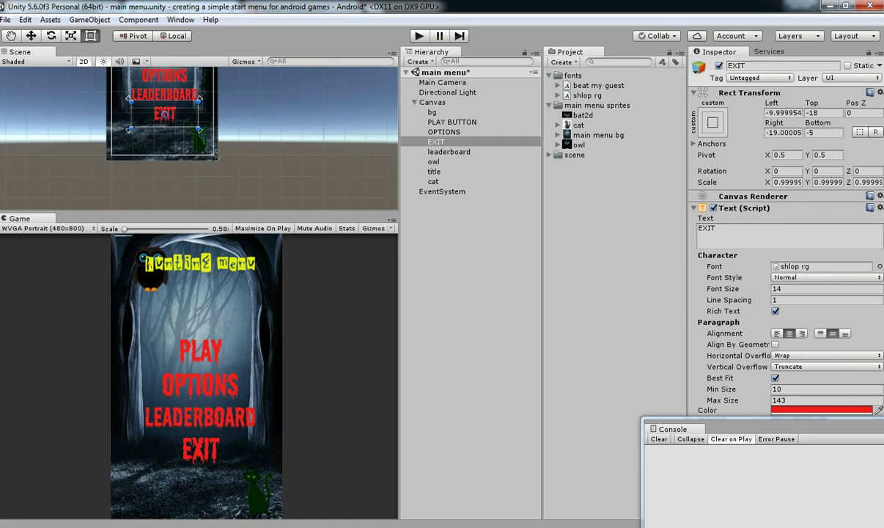
{"action": "double_click", "coordinate": [433, 181]}
- Add another UI Image to the Canvas, assign the bat2d sprite to it and set it to its native size
{"action": "right_click", "coordinate": [443, 102]}
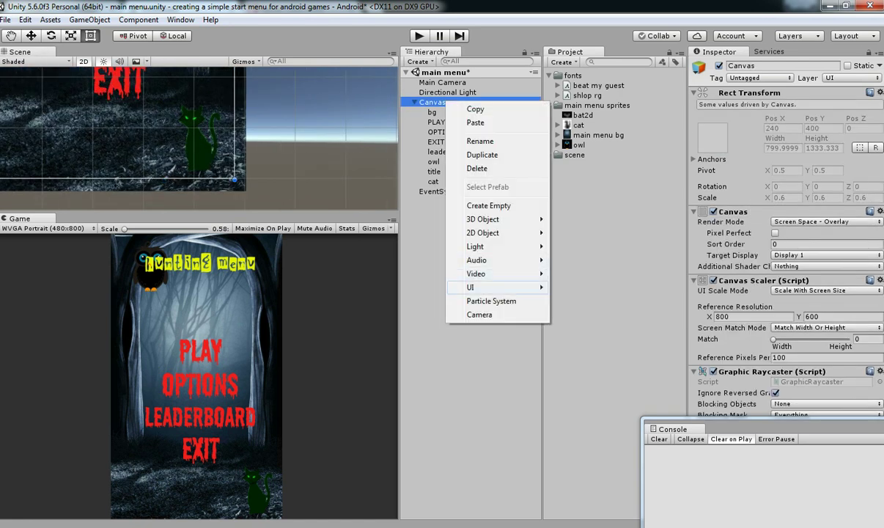
{"action": "mouse_move", "coordinate": [484, 288]}
{"action": "left_click", "coordinate": [578, 301]}
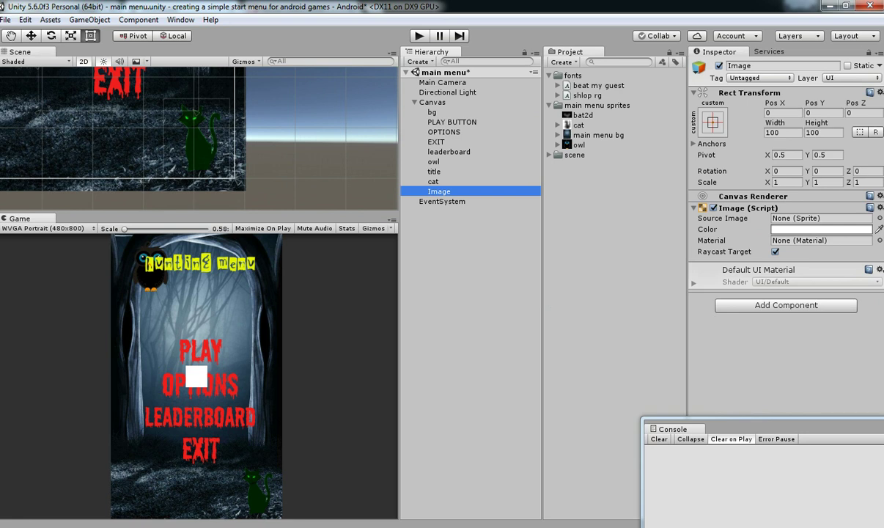
{"action": "left_click_drag", "start_coordinate": [582, 115], "coordinate": [807, 218]}
{"action": "scroll", "coordinate": [199, 139], "scroll_direction": "up", "scroll_amount": 3}
{"action": "left_click", "coordinate": [826, 284]}
{"action": "scroll", "coordinate": [198, 139], "scroll_direction": "down", "scroll_amount": 15}
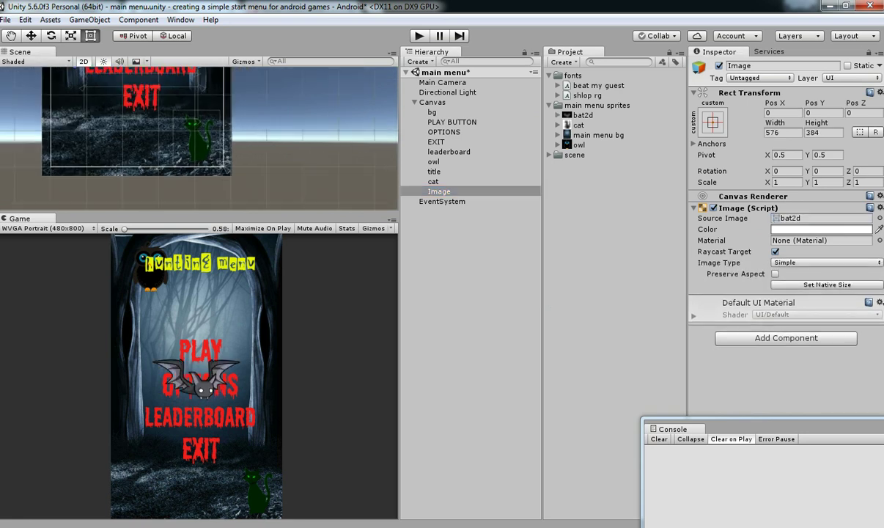
- Move the bat image to the canvas's left side and reorder it directly after bg, behind the menu texts
{"action": "mouse_move", "coordinate": [173, 92]}
{"action": "left_mouse_down"}
{"action": "mouse_move", "coordinate": [155, 65]}
{"action": "mouse_move", "coordinate": [167, 66]}
{"action": "mouse_move", "coordinate": [163, 140]}
{"action": "mouse_move", "coordinate": [163, 75]}
{"action": "mouse_move", "coordinate": [166, 97]}
{"action": "mouse_move", "coordinate": [146, 124]}
{"action": "mouse_move", "coordinate": [186, 55]}
{"action": "mouse_move", "coordinate": [175, 95]}
{"action": "mouse_move", "coordinate": [185, 107]}
{"action": "mouse_move", "coordinate": [136, 117]}
{"action": "mouse_move", "coordinate": [176, 91]}
{"action": "left_mouse_up"}
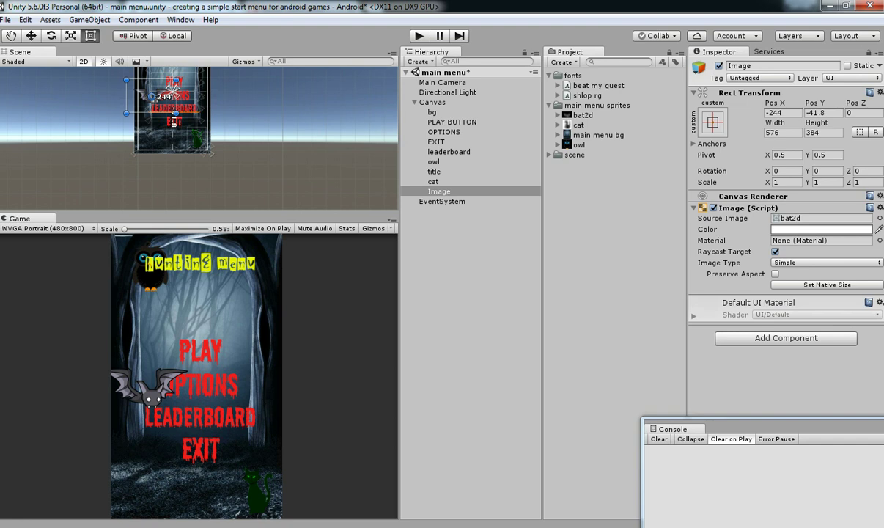
{"action": "left_click_drag", "start_coordinate": [439, 191], "coordinate": [448, 117]}
{"action": "scroll", "coordinate": [197, 138], "scroll_direction": "up", "scroll_amount": 8}
{"action": "key", "text": "f"}
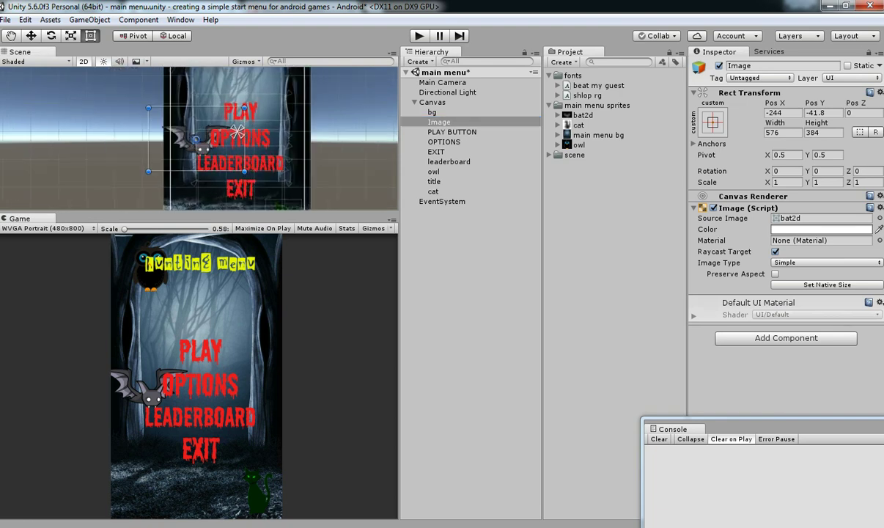
- Scale the bat image down to about 360 x 262 and place it beside PLAY, at about X -215, Y 119
{"action": "left_click_drag", "start_coordinate": [199, 144], "coordinate": [219, 144]}
{"action": "scroll", "coordinate": [198, 136], "scroll_direction": "down", "scroll_amount": 2}
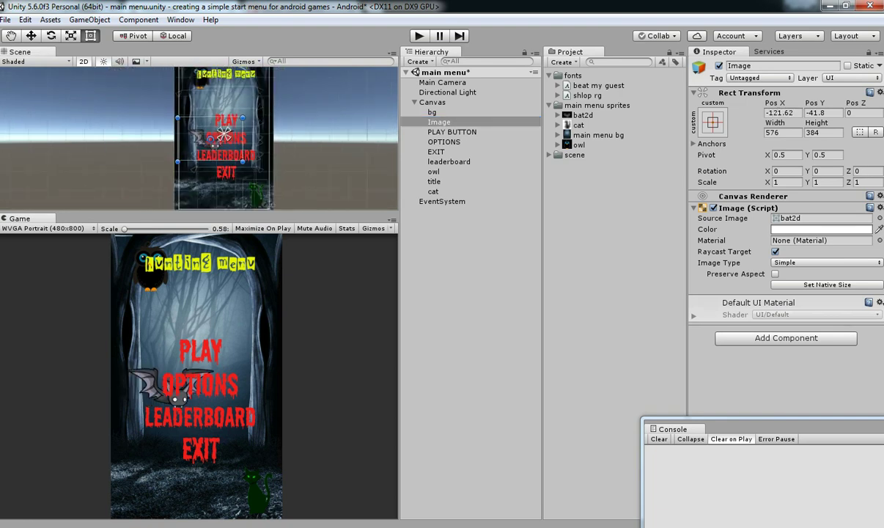
{"action": "left_click_drag", "start_coordinate": [243, 162], "coordinate": [226, 135]}
{"action": "scroll", "coordinate": [227, 134], "scroll_direction": "up", "scroll_amount": 1}
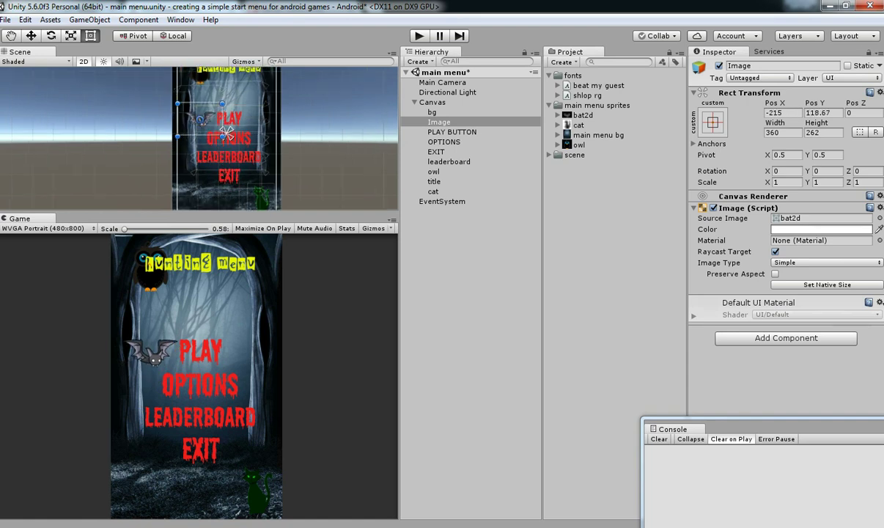
- Fit the bat image's anchors to its own corners and save the scene
{"action": "left_click_drag", "start_coordinate": [222, 130], "coordinate": [174, 100]}
{"action": "left_click_drag", "start_coordinate": [230, 137], "coordinate": [222, 137]}
{"action": "scroll", "coordinate": [220, 137], "scroll_direction": "down", "scroll_amount": 1}
{"action": "key", "text": "ctrl+s"}
- Move the owl image to the canvas's upper right corner, over the end of the title, at about Left 464, Top -69
{"action": "double_click", "coordinate": [434, 181]}
{"action": "left_click", "coordinate": [433, 171]}
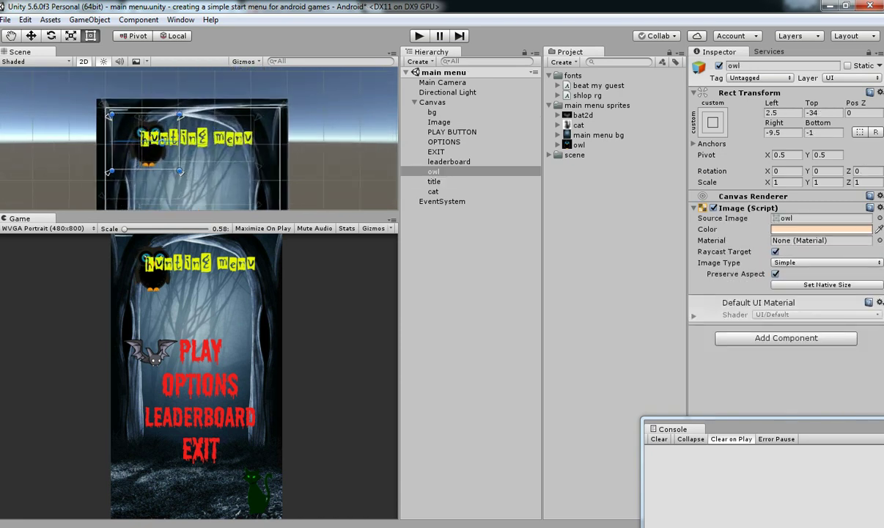
{"action": "left_click_drag", "start_coordinate": [211, 149], "coordinate": [263, 164]}
{"action": "key", "text": "ctrl+z"}
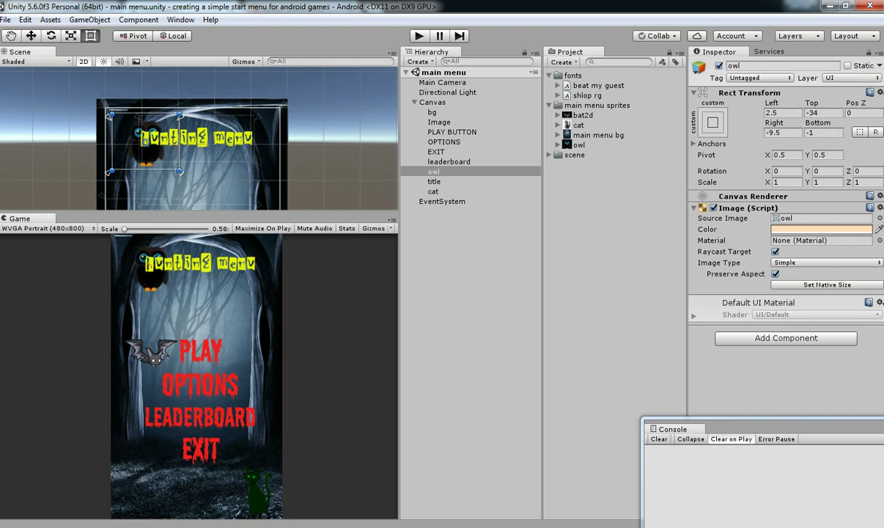
{"action": "left_click_drag", "start_coordinate": [145, 140], "coordinate": [255, 129]}
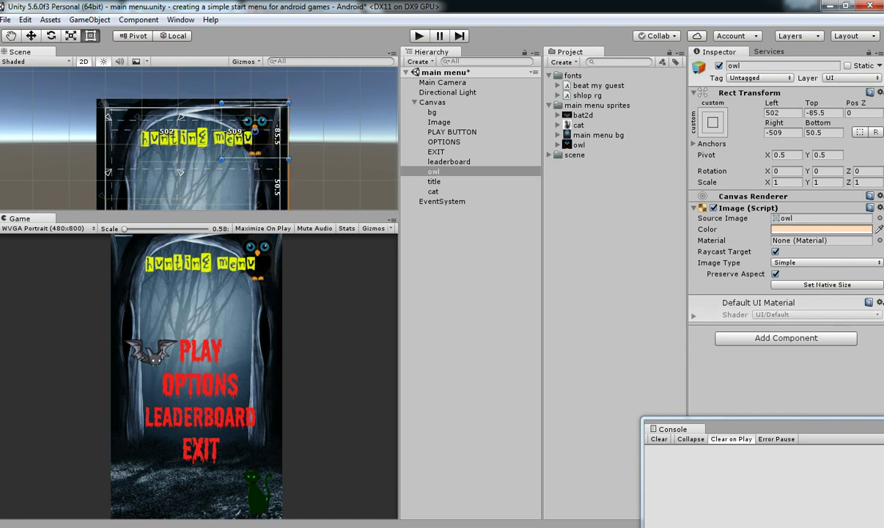
{"action": "key", "text": "f"}
{"action": "left_click_drag", "start_coordinate": [197, 137], "coordinate": [186, 143]}
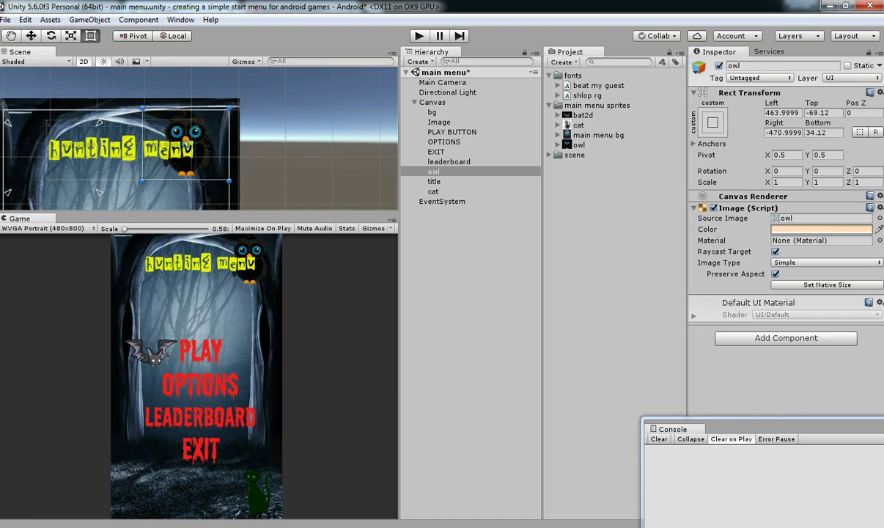
- Anchor the owl image to the top right of the canvas and save the scene
{"action": "left_click", "coordinate": [712, 122]}
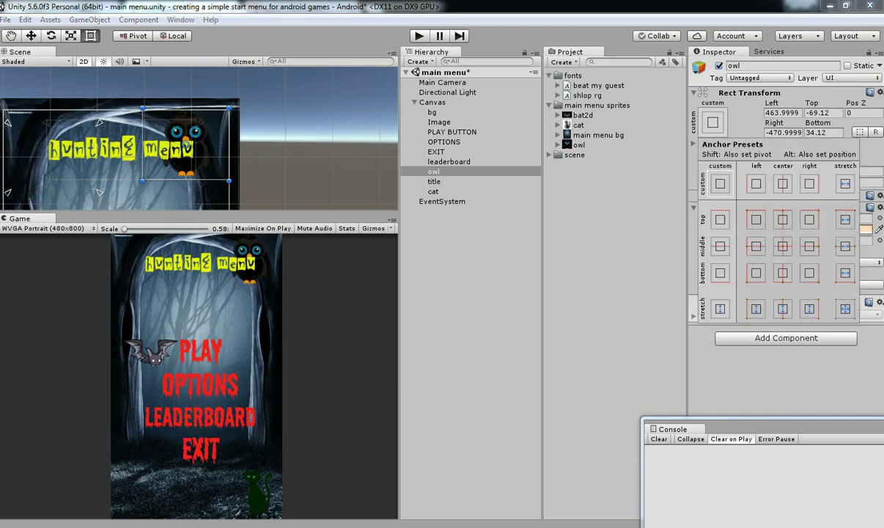
{"action": "left_click", "coordinate": [809, 219]}
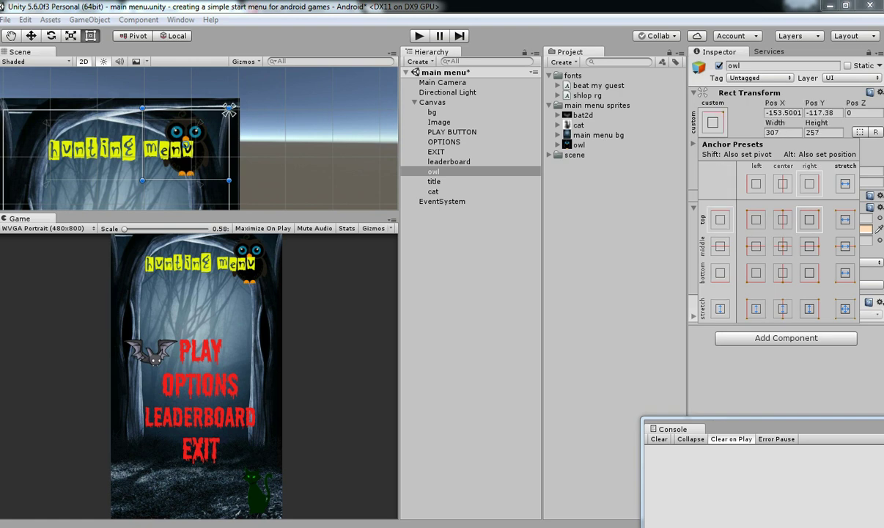
{"action": "key", "text": "ctrl+s"}
{"action": "scroll", "coordinate": [229, 110], "scroll_direction": "down", "scroll_amount": 3}
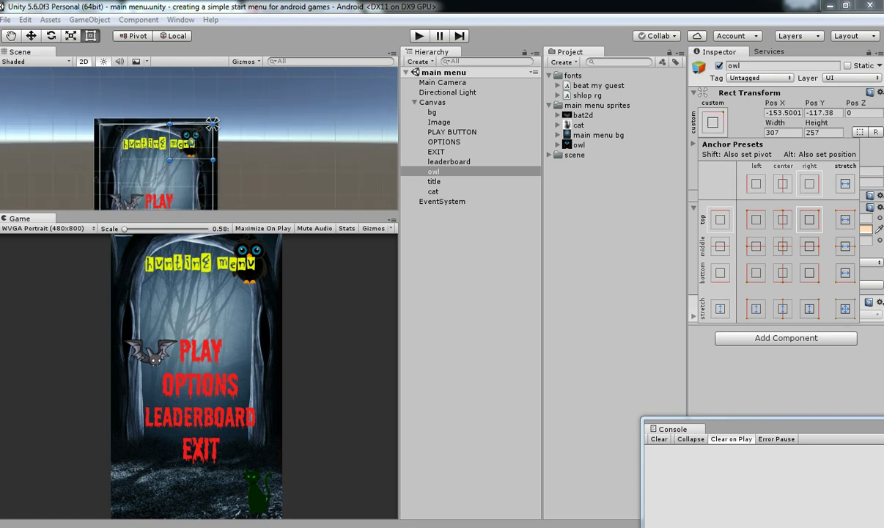
{"action": "scroll", "coordinate": [198, 138], "scroll_direction": "down", "scroll_amount": 4}
{"action": "left_click", "coordinate": [167, 204]}
{"action": "left_click", "coordinate": [167, 190]}
{"action": "scroll", "coordinate": [167, 190], "scroll_direction": "up", "scroll_amount": 3}
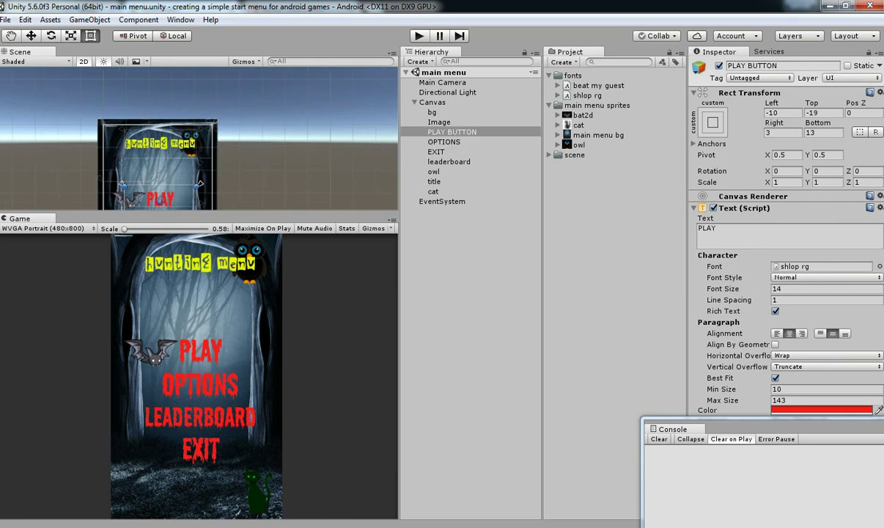
{"action": "left_click", "coordinate": [130, 200]}
{"action": "key", "text": "f"}
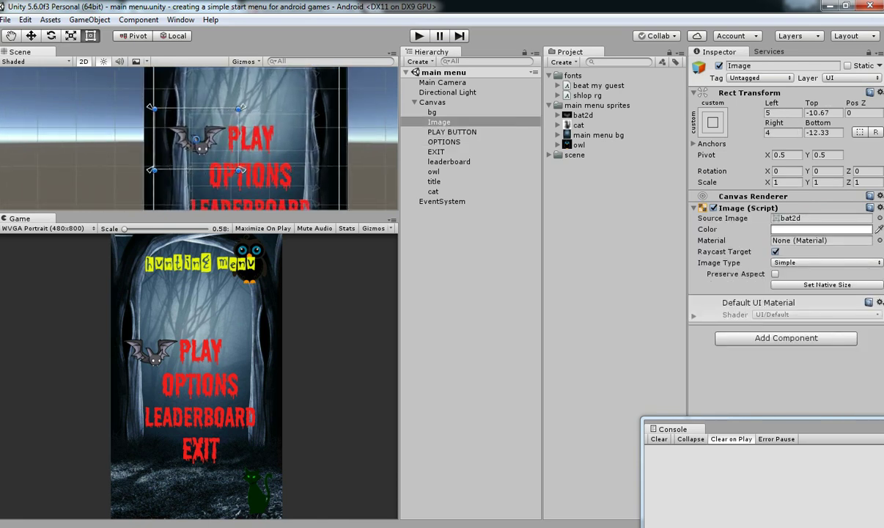
- Maximize the Game view and preview the menu in 16:10 Landscape and 3:2 Portrait
{"action": "left_click", "coordinate": [392, 220]}
{"action": "left_click", "coordinate": [424, 265]}
{"action": "left_click", "coordinate": [48, 62]}
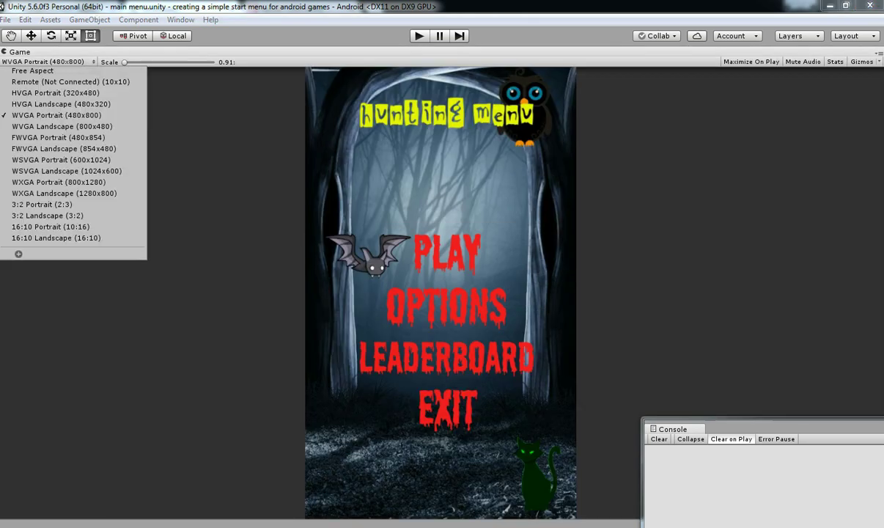
{"action": "left_click", "coordinate": [30, 229]}
{"action": "left_click", "coordinate": [48, 61]}
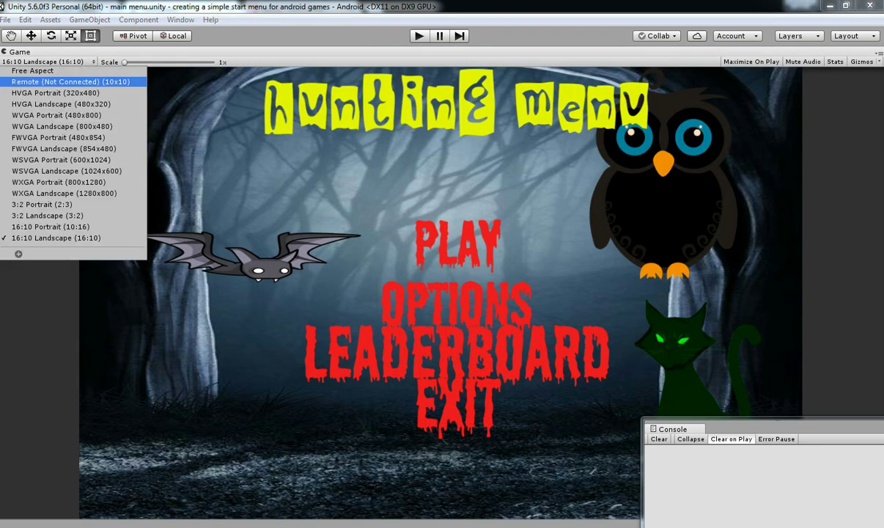
{"action": "left_click", "coordinate": [42, 204]}
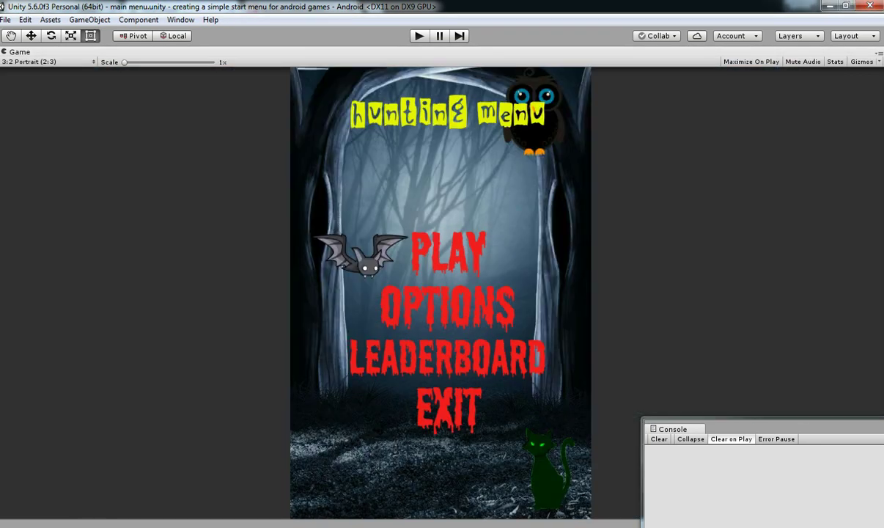
- Add the open main menu scene to the build settings and restore the Game view from its maximized size
{"action": "left_click", "coordinate": [6, 20]}
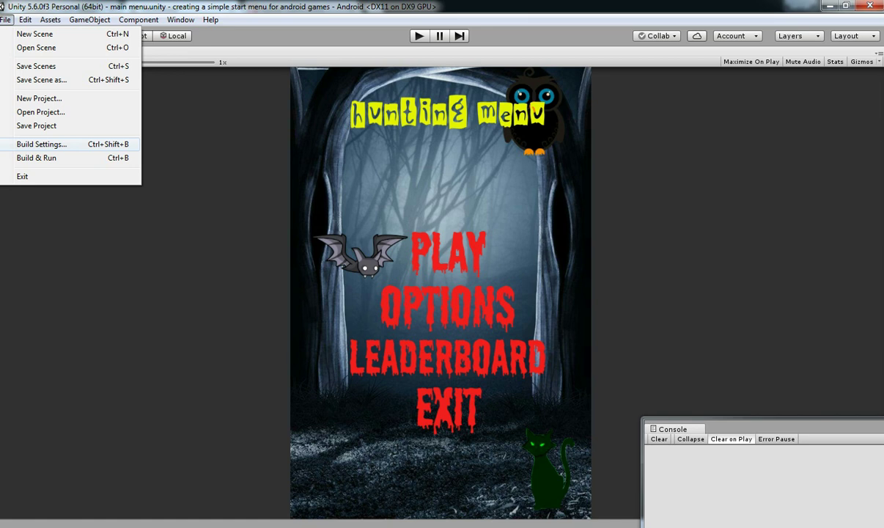
{"action": "left_click", "coordinate": [41, 144]}
{"action": "left_click", "coordinate": [599, 246]}
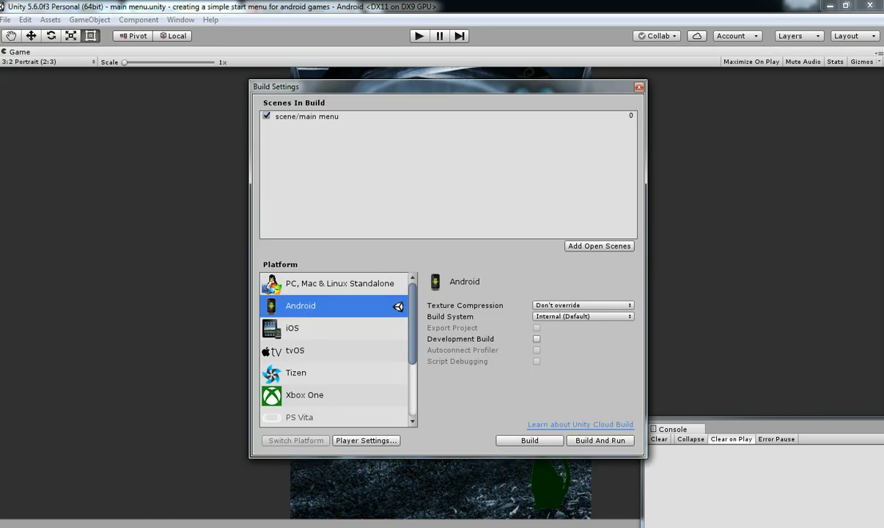
{"action": "left_click", "coordinate": [879, 53]}
{"action": "left_click", "coordinate": [768, 98]}
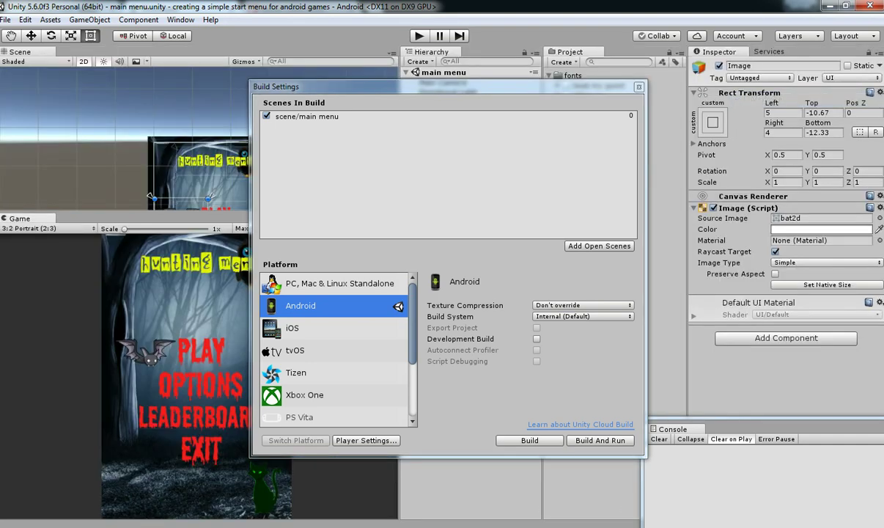
- Set the company name to unity3dteacher and the product name to mainmenu in the player settings
{"action": "left_click", "coordinate": [366, 440]}
{"action": "left_click_drag", "start_coordinate": [329, 86], "coordinate": [72, 118]}
{"action": "type", "text": "u"}
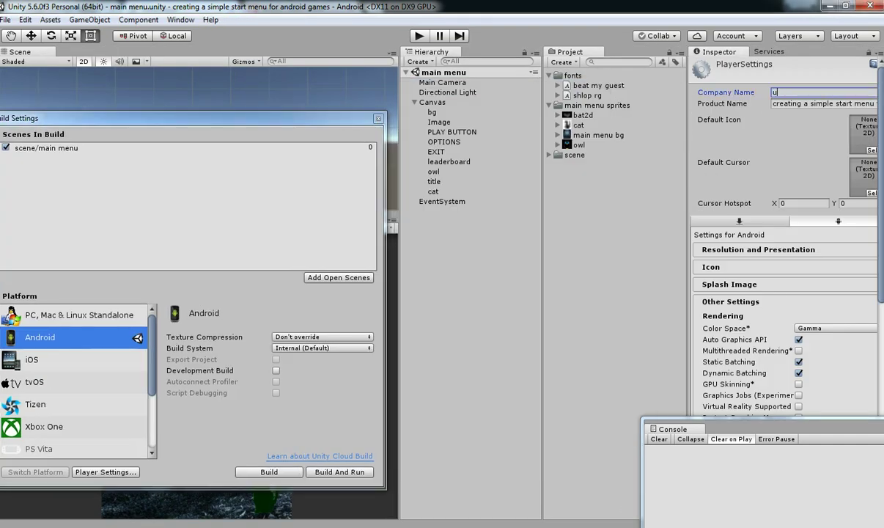
{"action": "type", "text": "nity3dteacher"}
{"action": "key", "text": "Tab"}
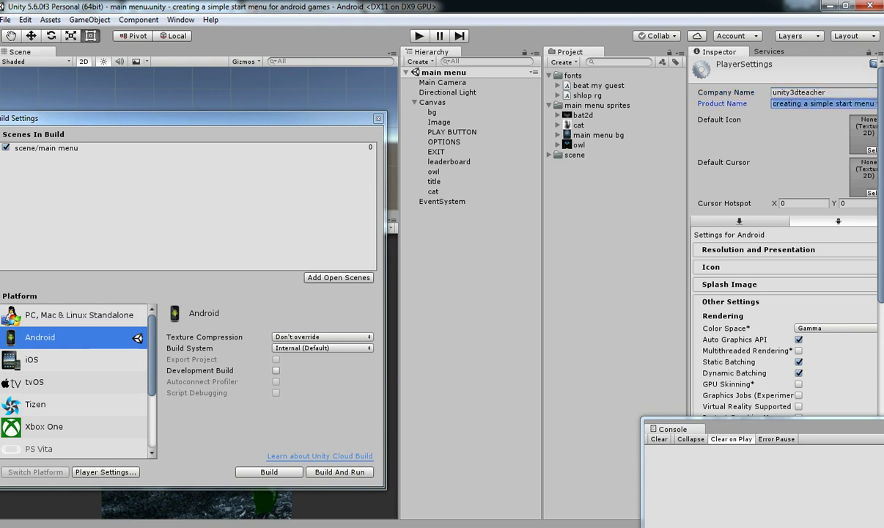
{"action": "key", "text": "BackSpace"}
{"action": "type", "text": "mainmenu"}
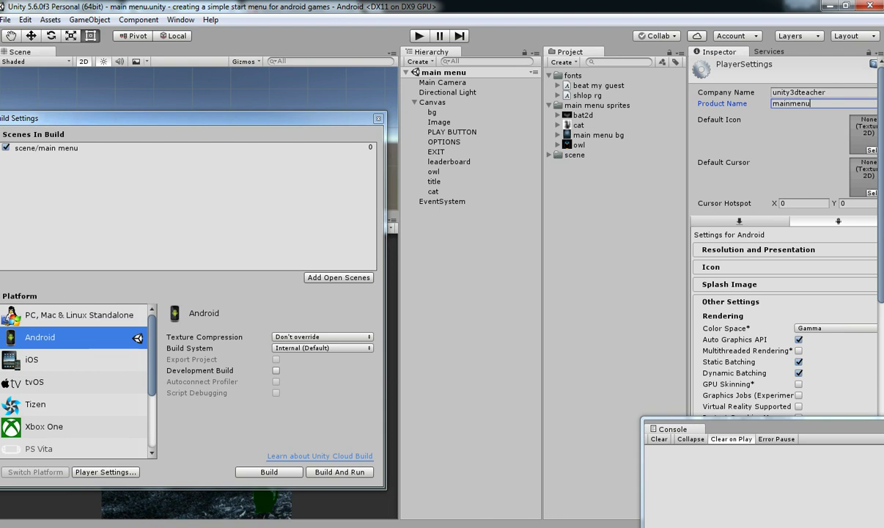
{"action": "left_click", "coordinate": [799, 92]}
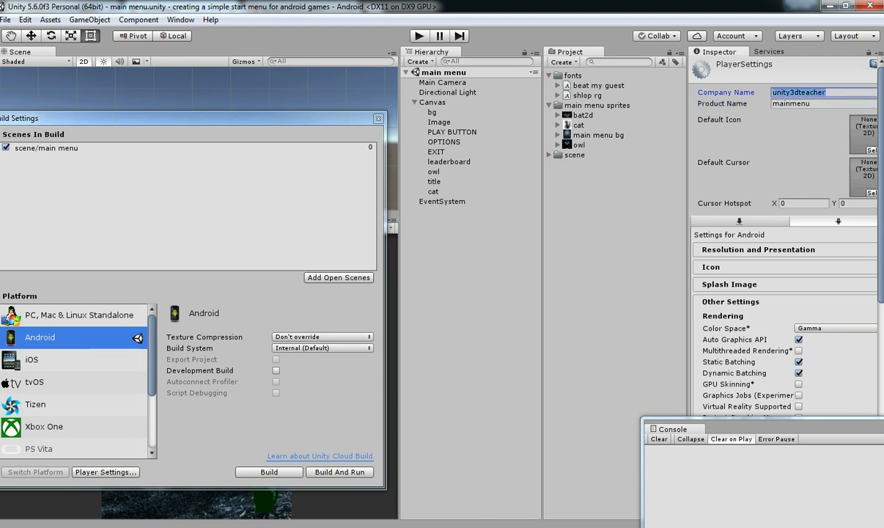
- Disable Landscape Right and Landscape Left among the allowed auto-rotation orientations for Android
{"action": "left_click_drag", "start_coordinate": [762, 420], "coordinate": [459, 507]}
{"action": "scroll", "coordinate": [784, 307], "scroll_direction": "down", "scroll_amount": 7}
{"action": "scroll", "coordinate": [784, 308], "scroll_direction": "up", "scroll_amount": 3}
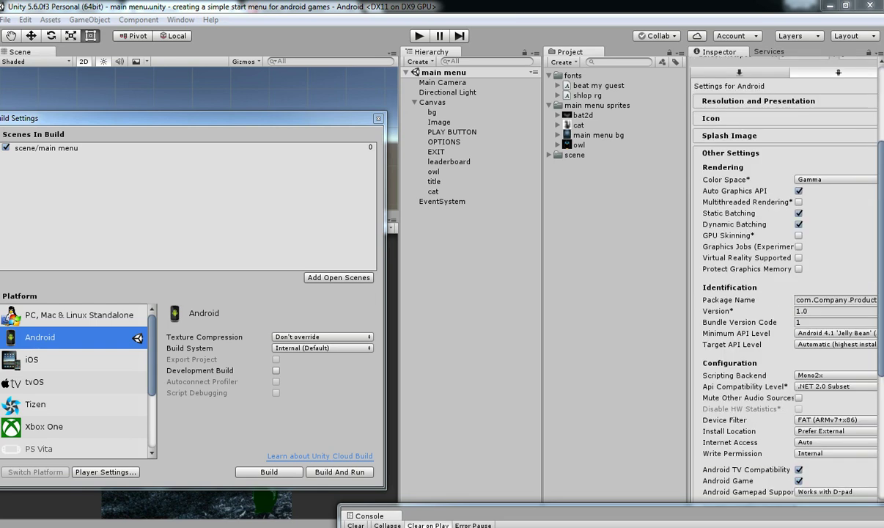
{"action": "left_click", "coordinate": [762, 100]}
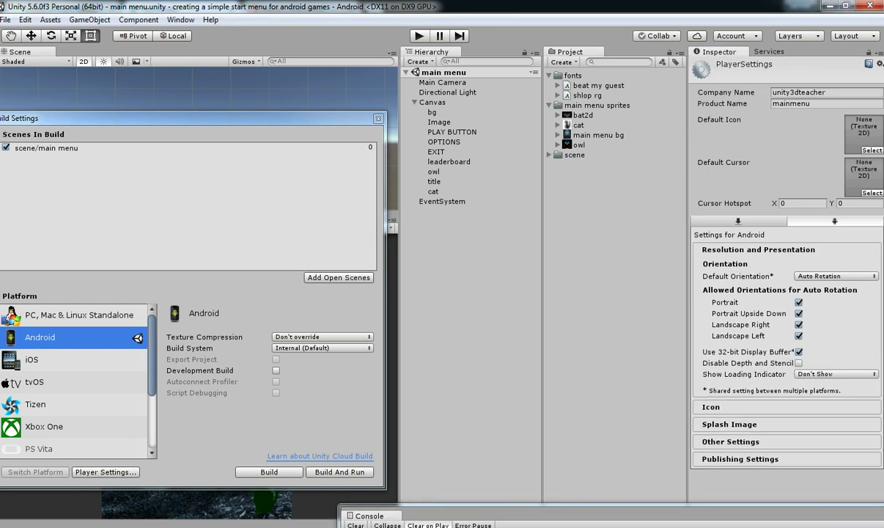
{"action": "left_click", "coordinate": [798, 323]}
{"action": "left_click", "coordinate": [797, 336]}
- Replace the Company part of the Android package name with unity3dteacher, copied from the company name
{"action": "left_click", "coordinate": [731, 441]}
{"action": "scroll", "coordinate": [784, 308], "scroll_direction": "down", "scroll_amount": 6}
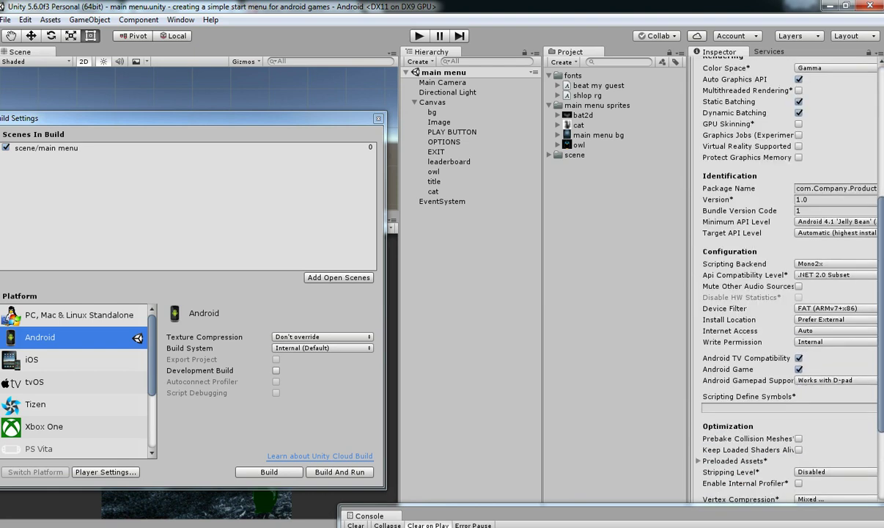
{"action": "double_click", "coordinate": [830, 188]}
{"action": "scroll", "coordinate": [830, 188], "scroll_direction": "up", "scroll_amount": 4}
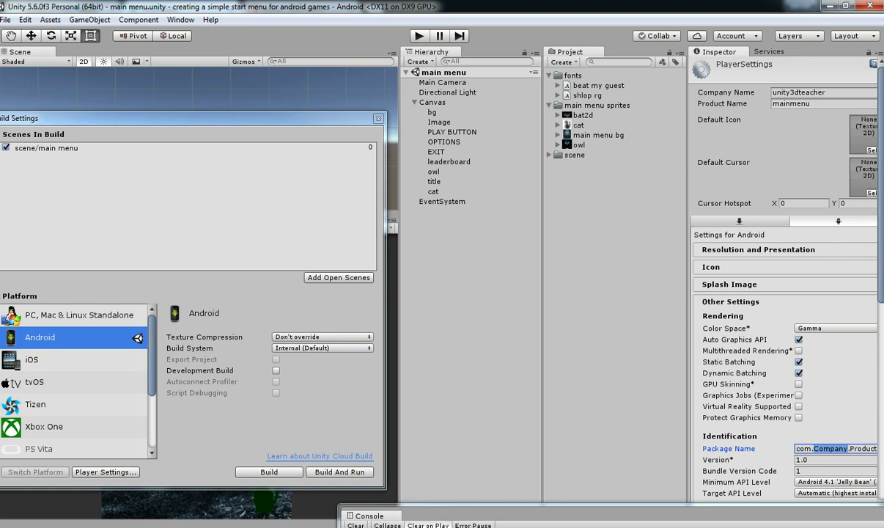
{"action": "double_click", "coordinate": [822, 92]}
{"action": "key", "text": "ctrl+c"}
{"action": "scroll", "coordinate": [822, 279], "scroll_direction": "down", "scroll_amount": 5}
{"action": "double_click", "coordinate": [830, 262]}
{"action": "key", "text": "ctrl+v"}
- Replace the ProductName part of the Android package name with mainmenu, copied from the product name
{"action": "scroll", "coordinate": [830, 262], "scroll_direction": "up", "scroll_amount": 5}
{"action": "left_click", "coordinate": [815, 103]}
{"action": "key", "text": "ctrl+c"}
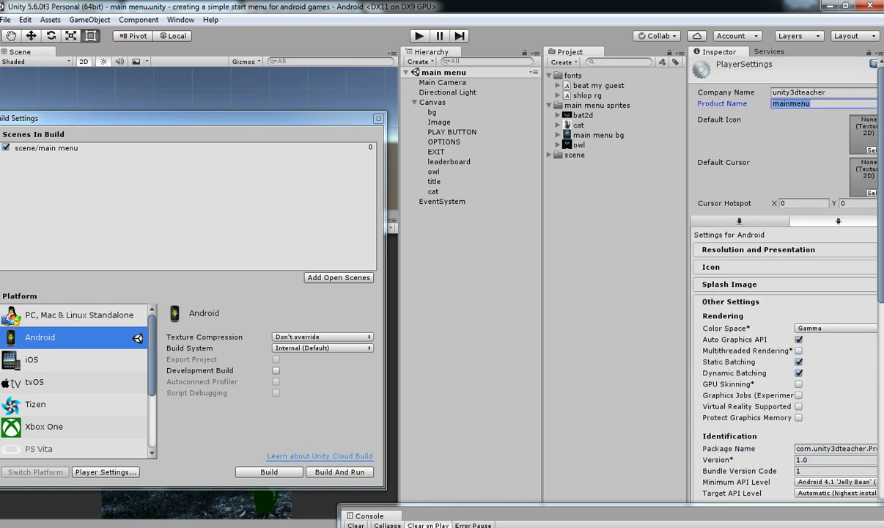
{"action": "scroll", "coordinate": [784, 293], "scroll_direction": "down", "scroll_amount": 4}
{"action": "double_click", "coordinate": [871, 262]}
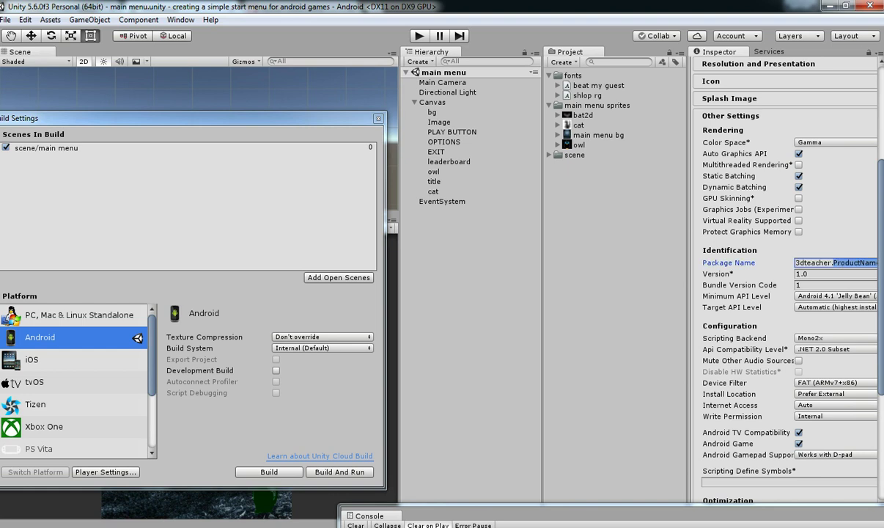
{"action": "key", "text": "ctrl+v"}
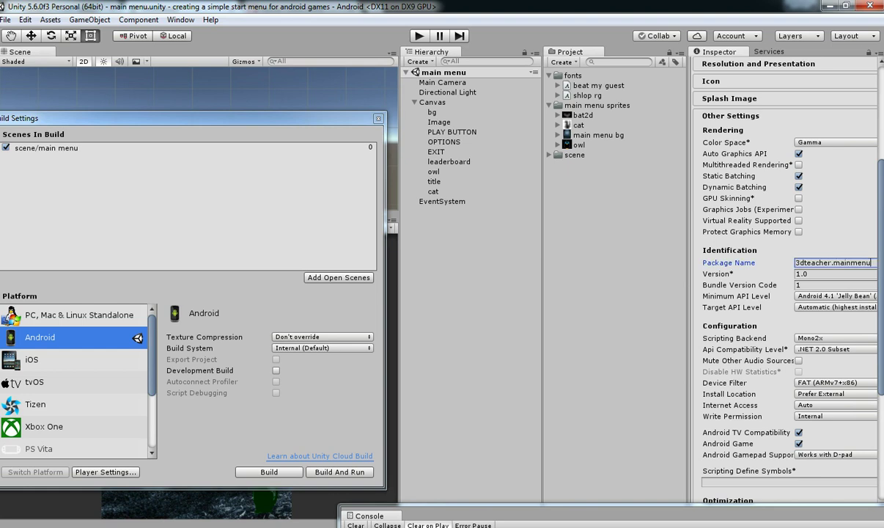